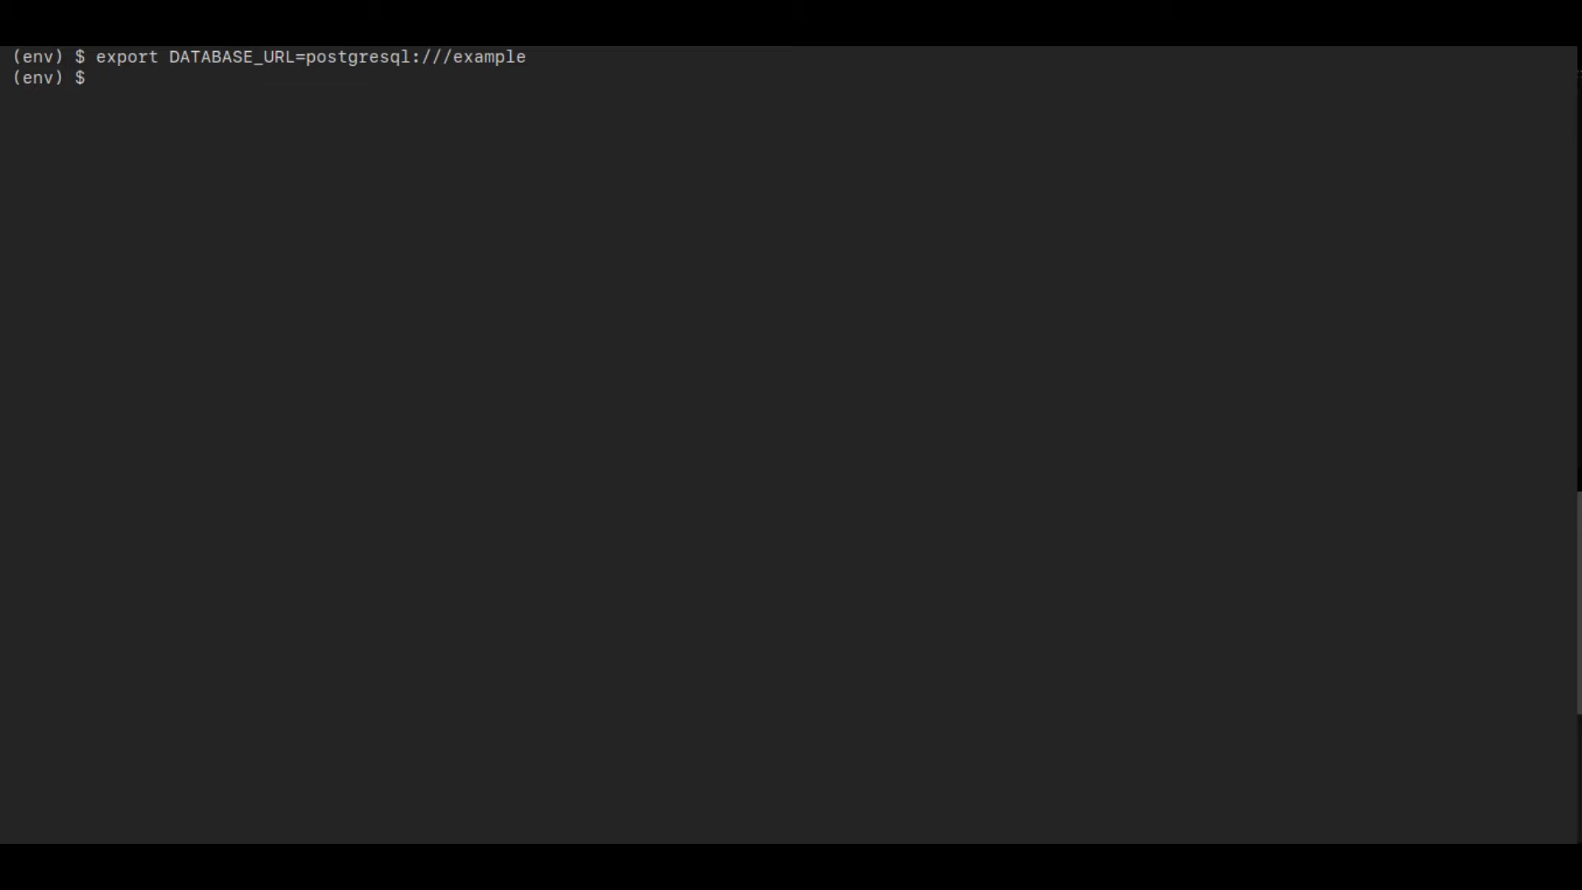
# List the project files, then run 'python import.py create importall' to build and fill the book database
pyautogui.write('ls')
pyautogui.press('Return')
pyautogui.write('python ')
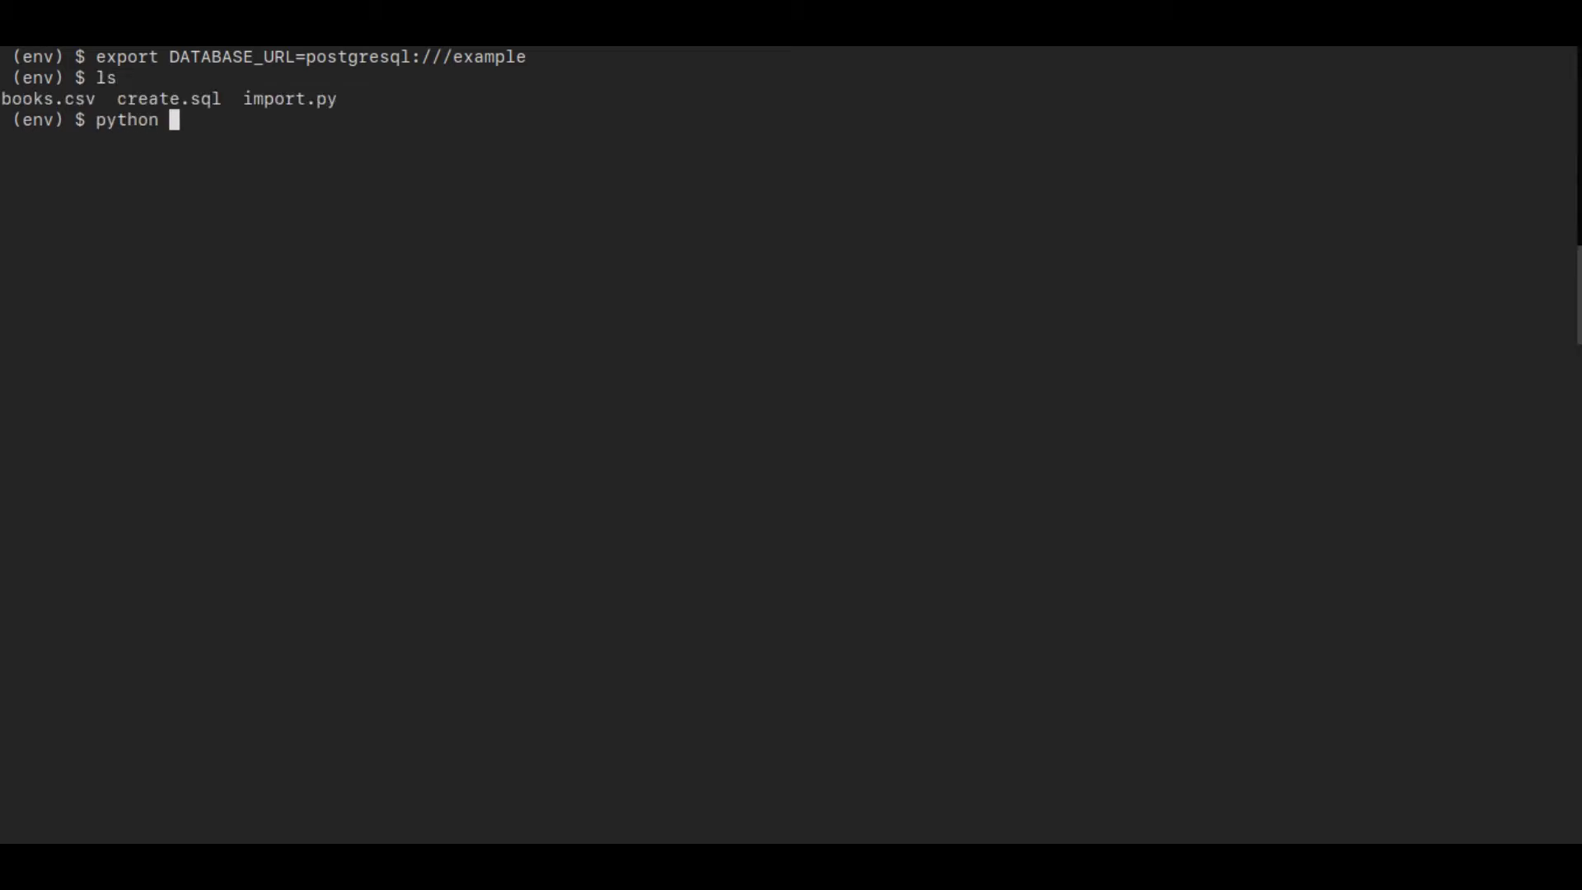
pyautogui.write('import.py create importall')
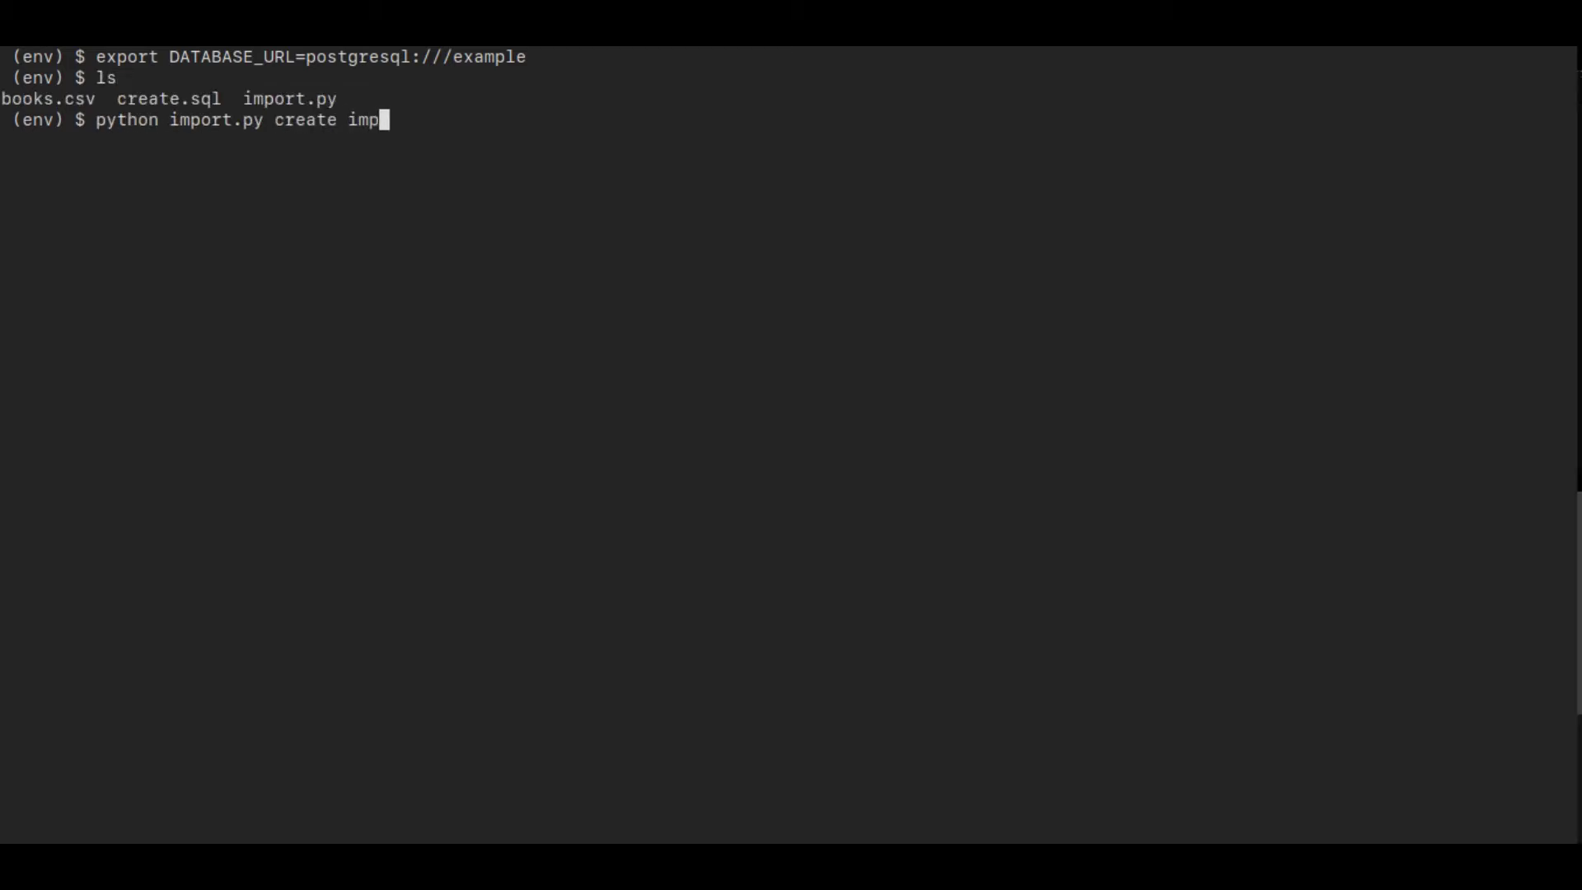
pyautogui.press('Return')
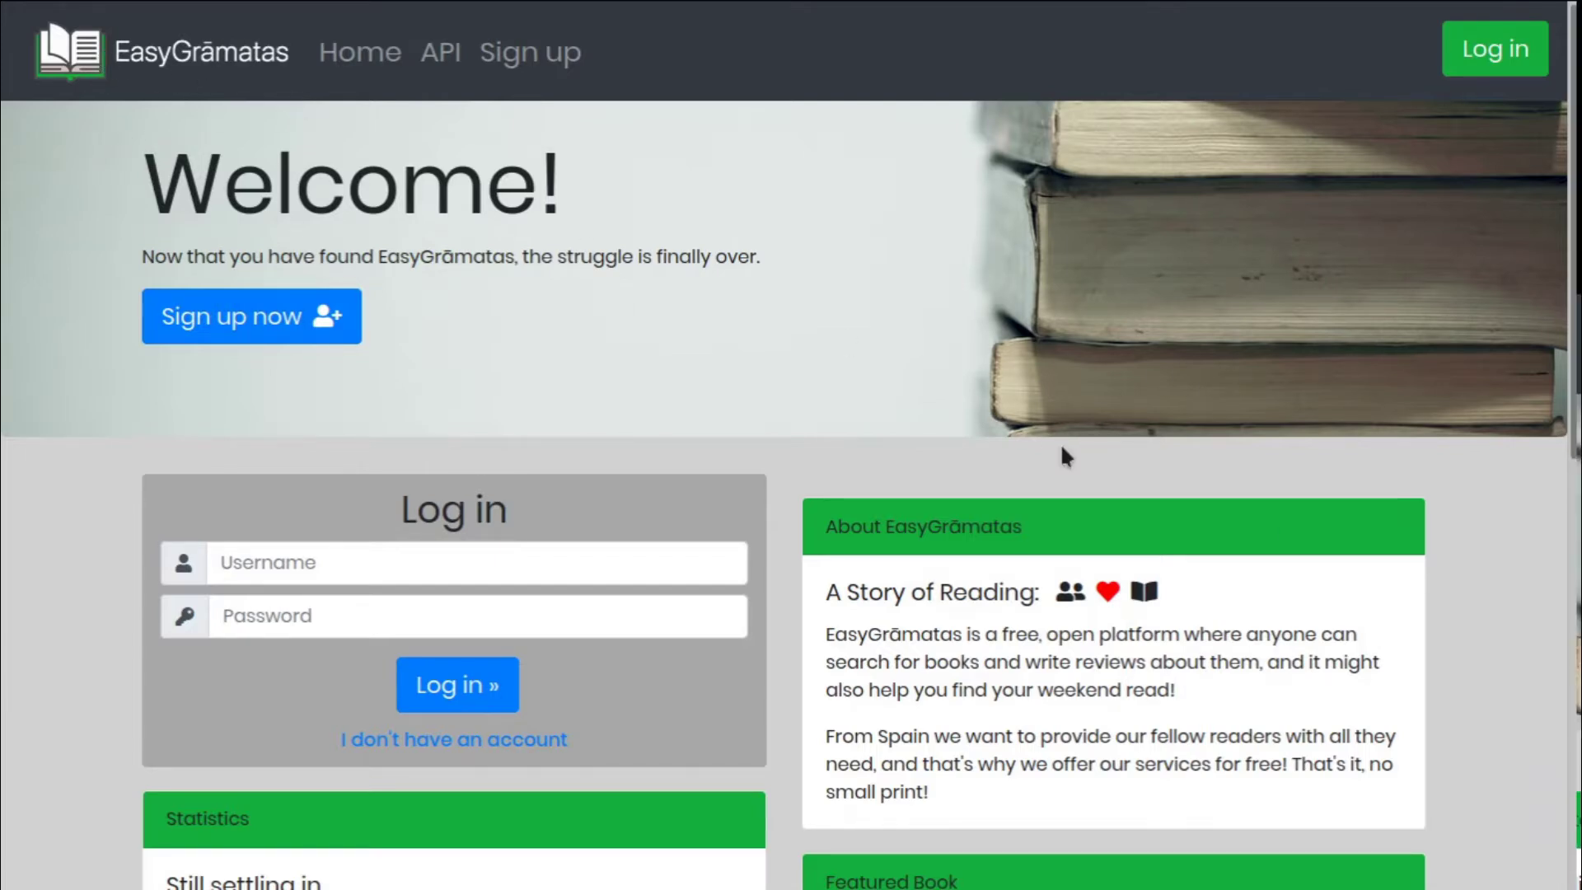
# Sign up a new account with a username, an e-mail address and a password entered twice
pyautogui.scroll(-9, 1061, 449)
pyautogui.scroll(4, 1061, 449)
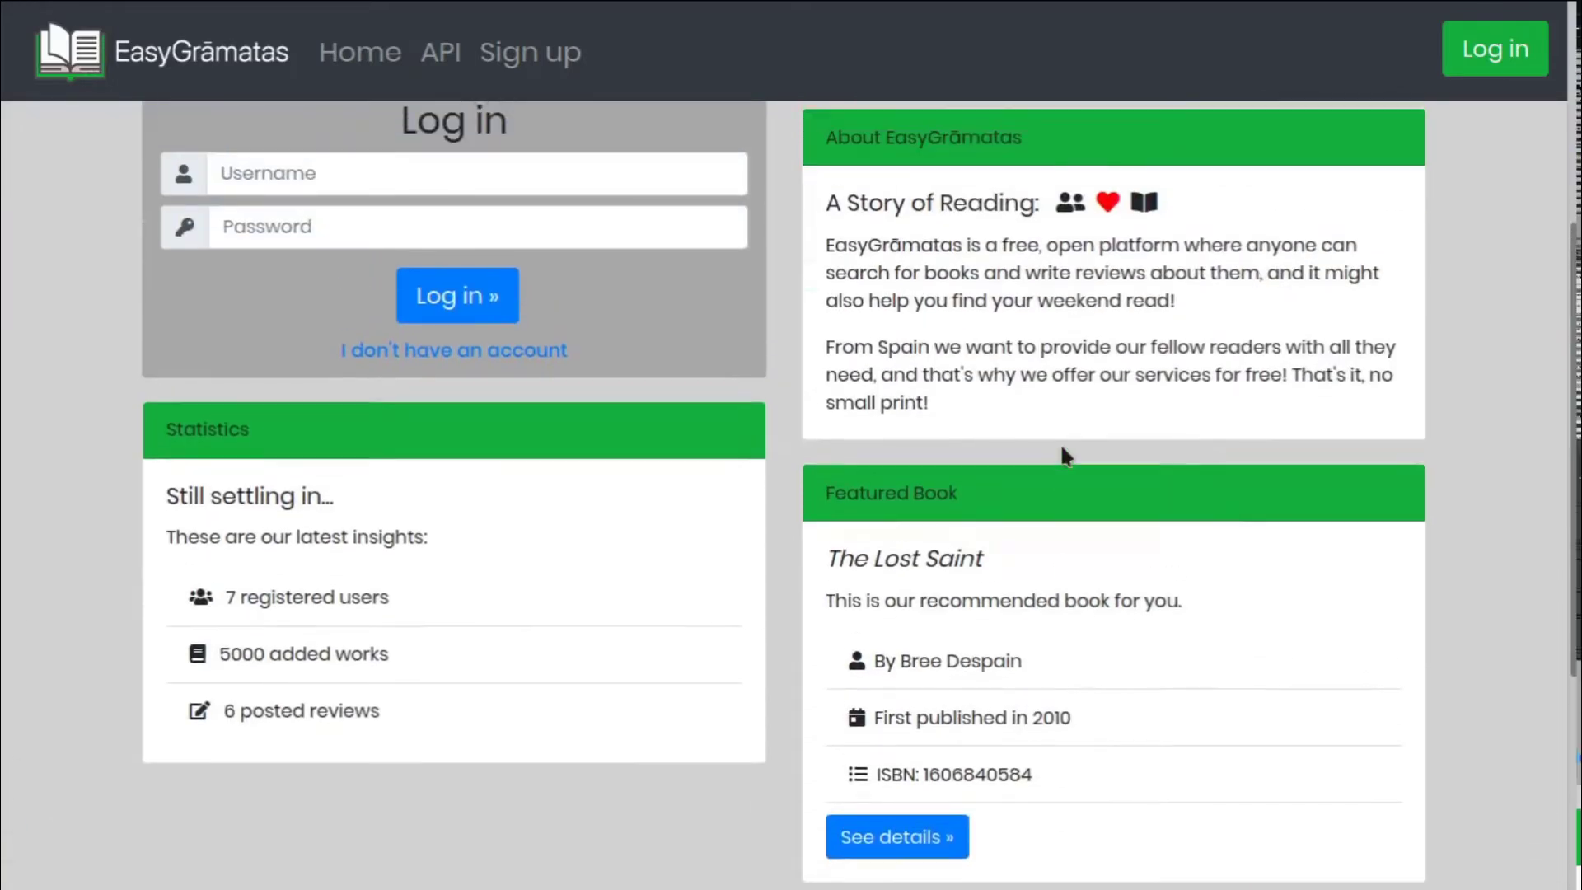
pyautogui.scroll(3, 1060, 448)
pyautogui.scroll(-2, 1061, 449)
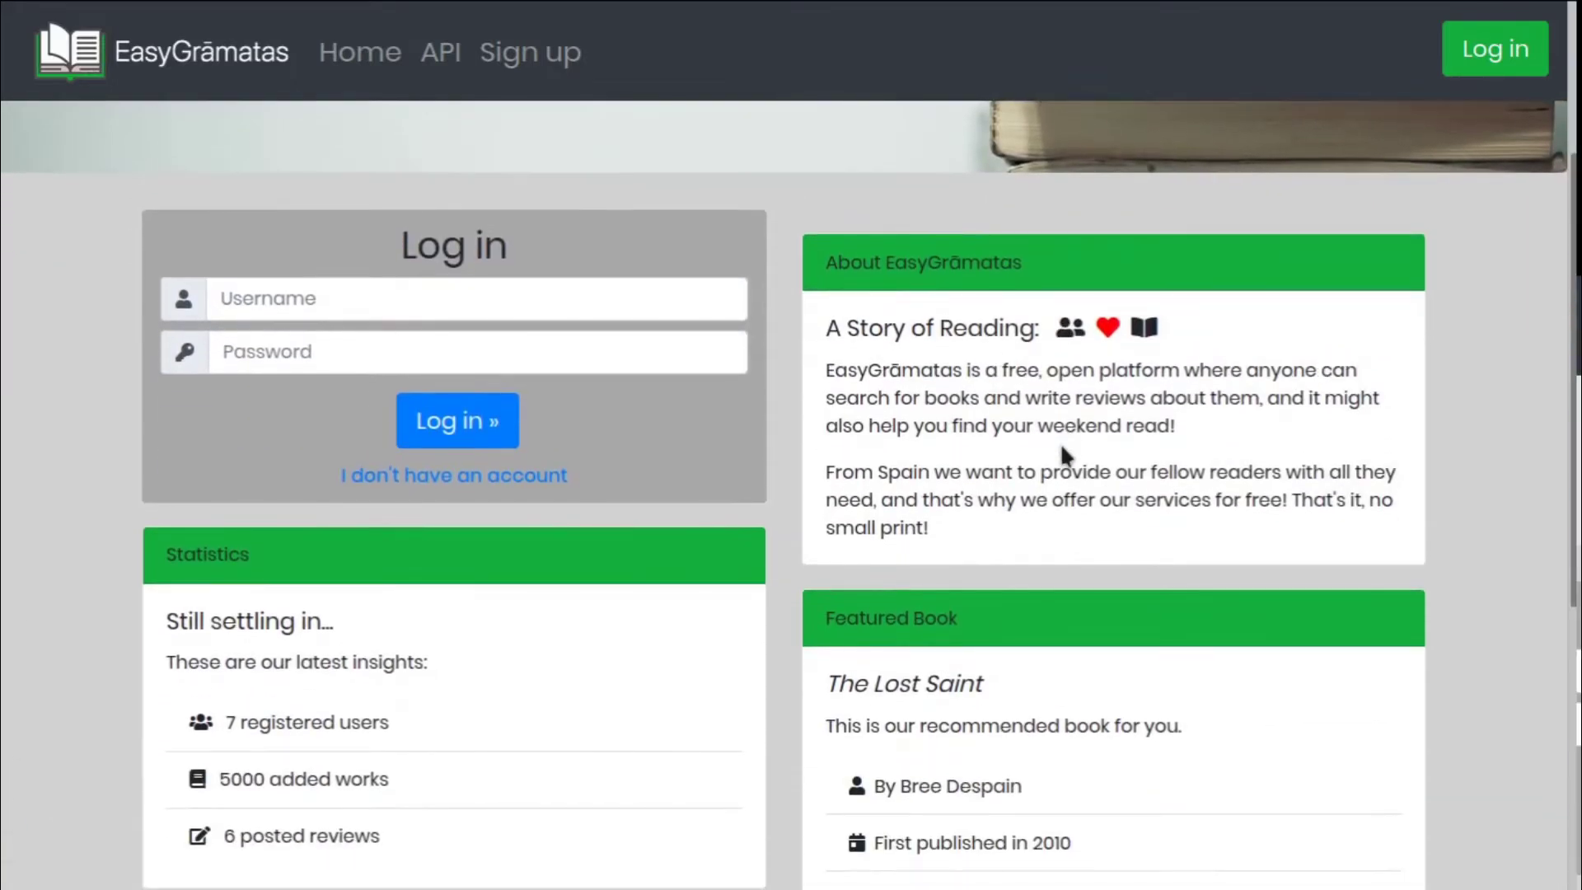
pyautogui.scroll(3, 1061, 442)
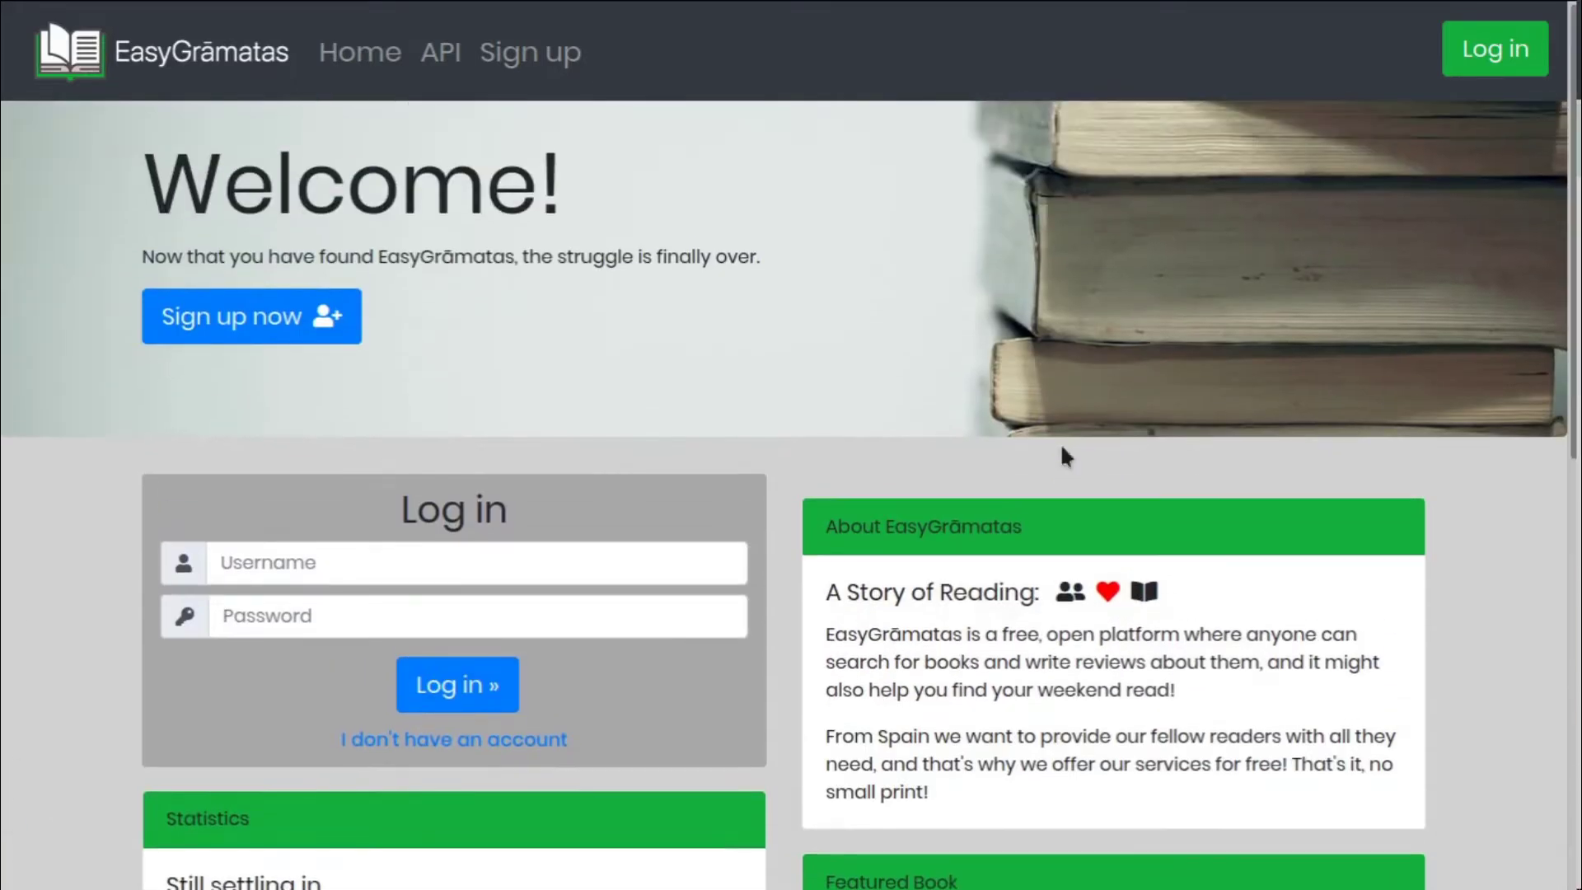
pyautogui.click(284, 347)
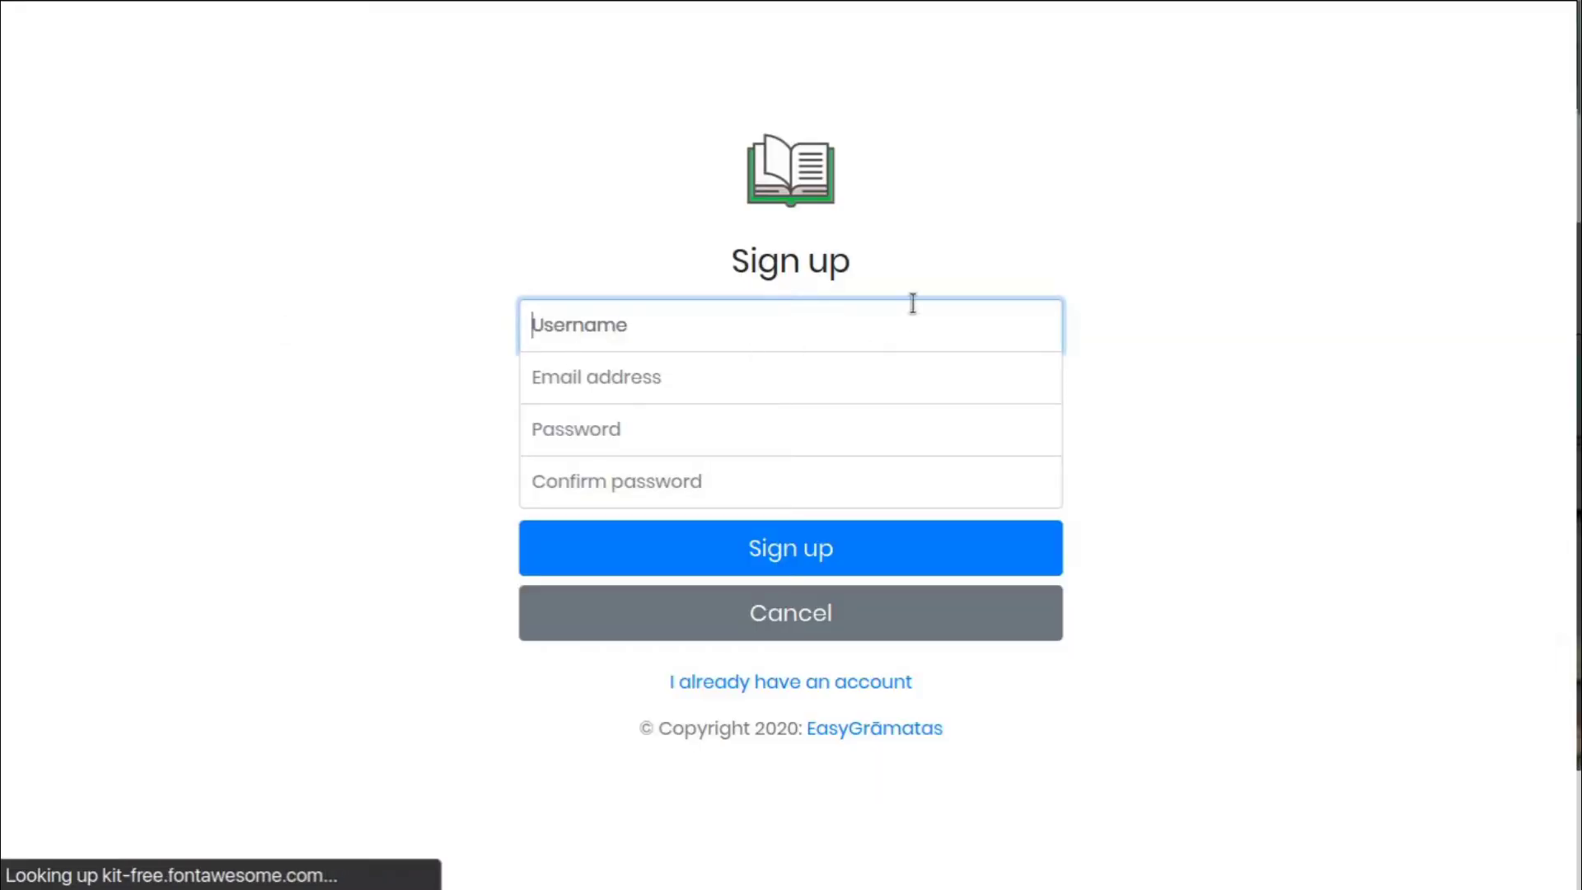
pyautogui.write('jack')
pyautogui.press('Tab')
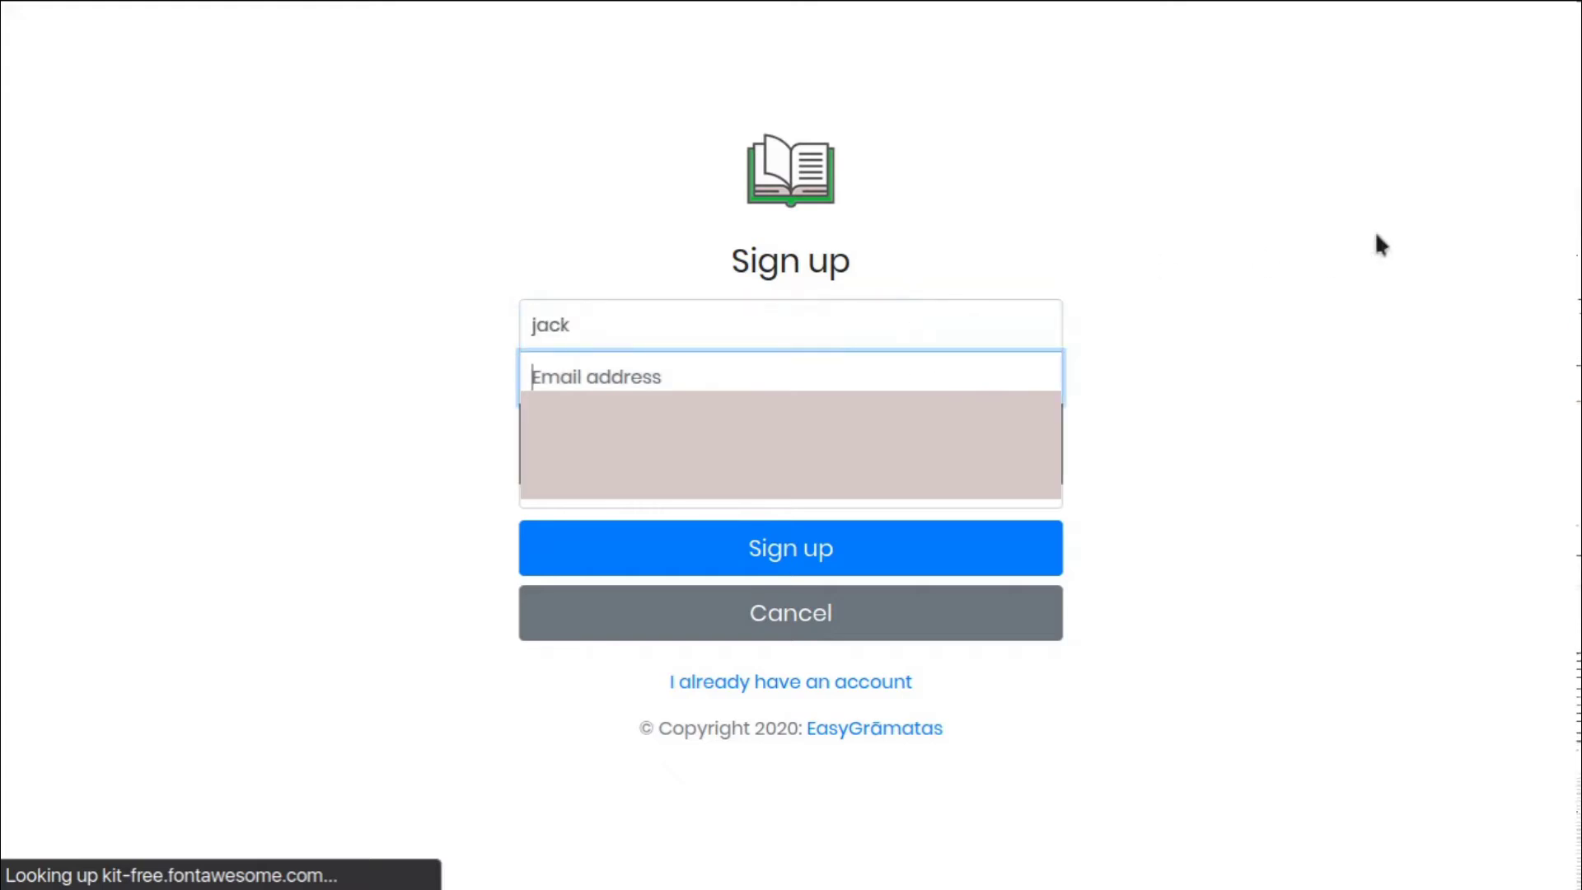
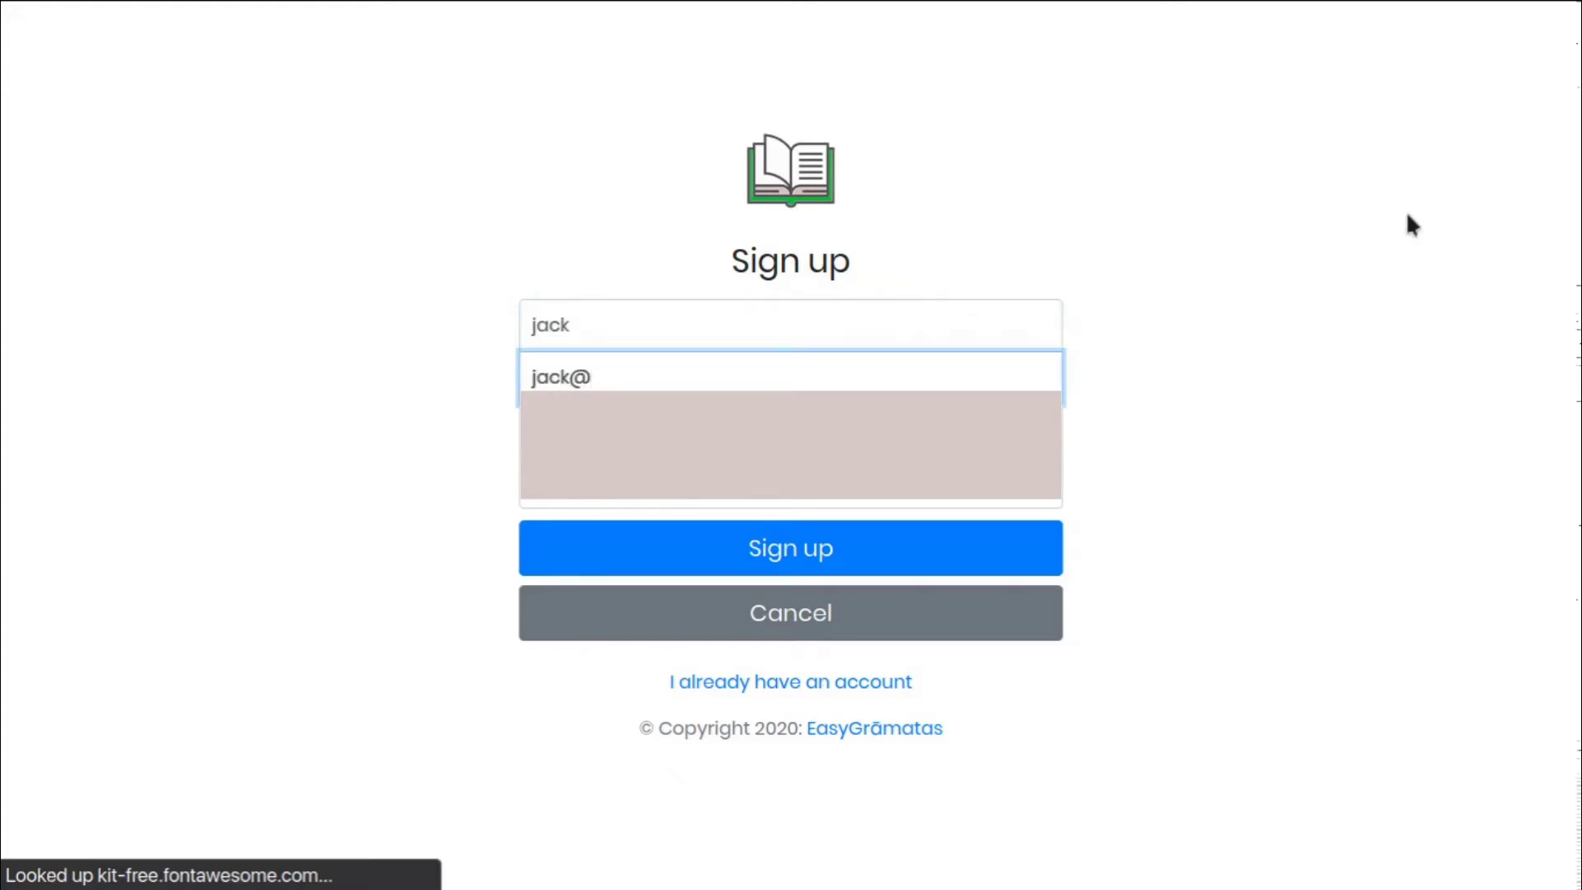
pyautogui.press('Tab')
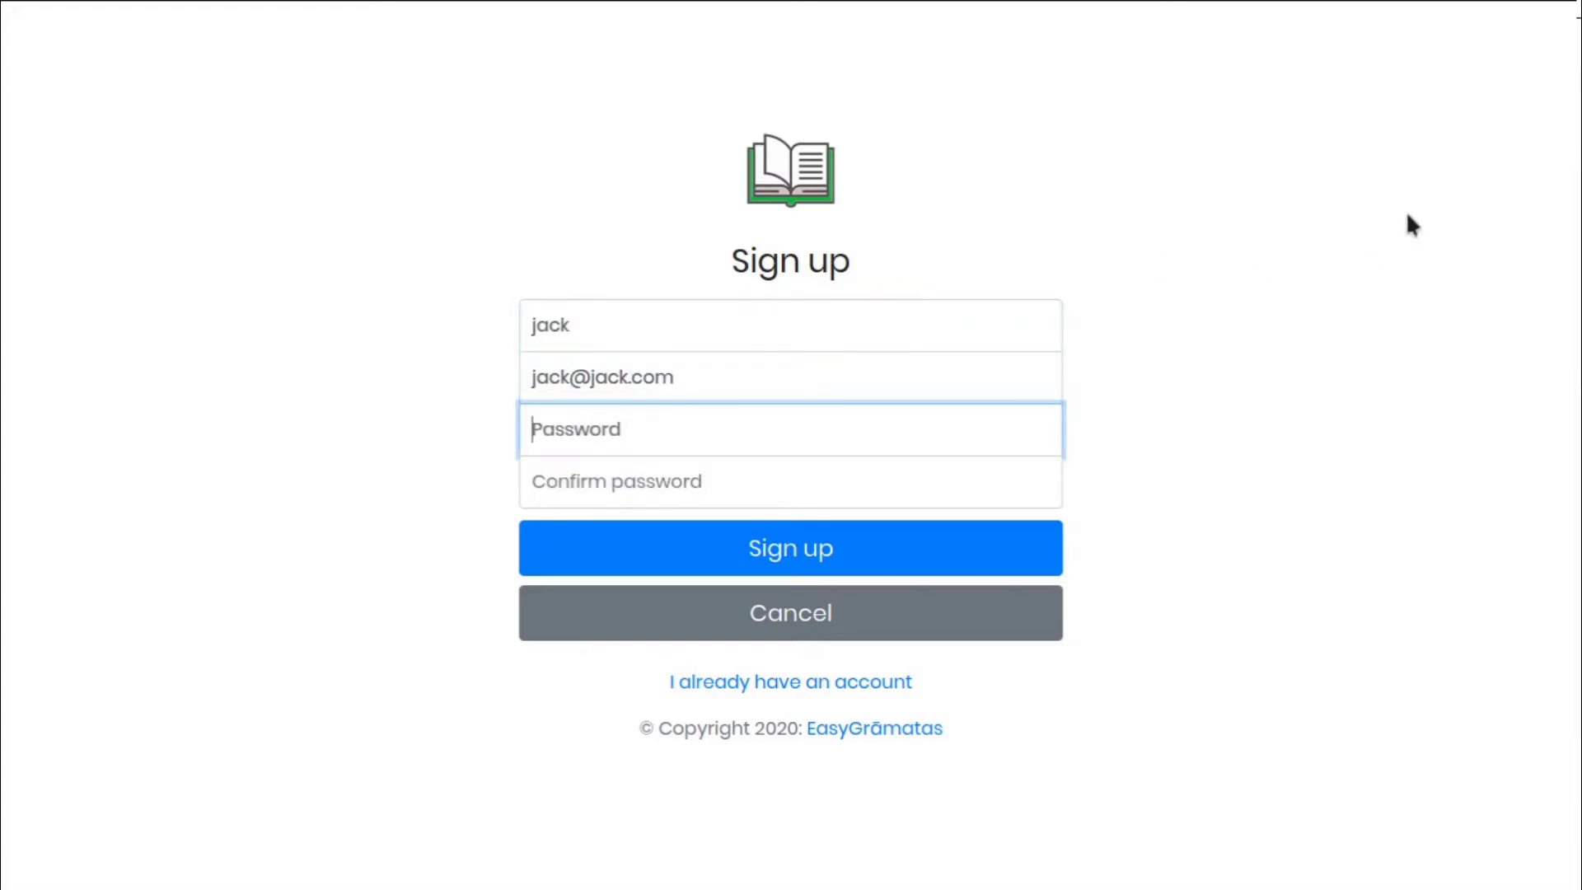
pyautogui.write('12345')
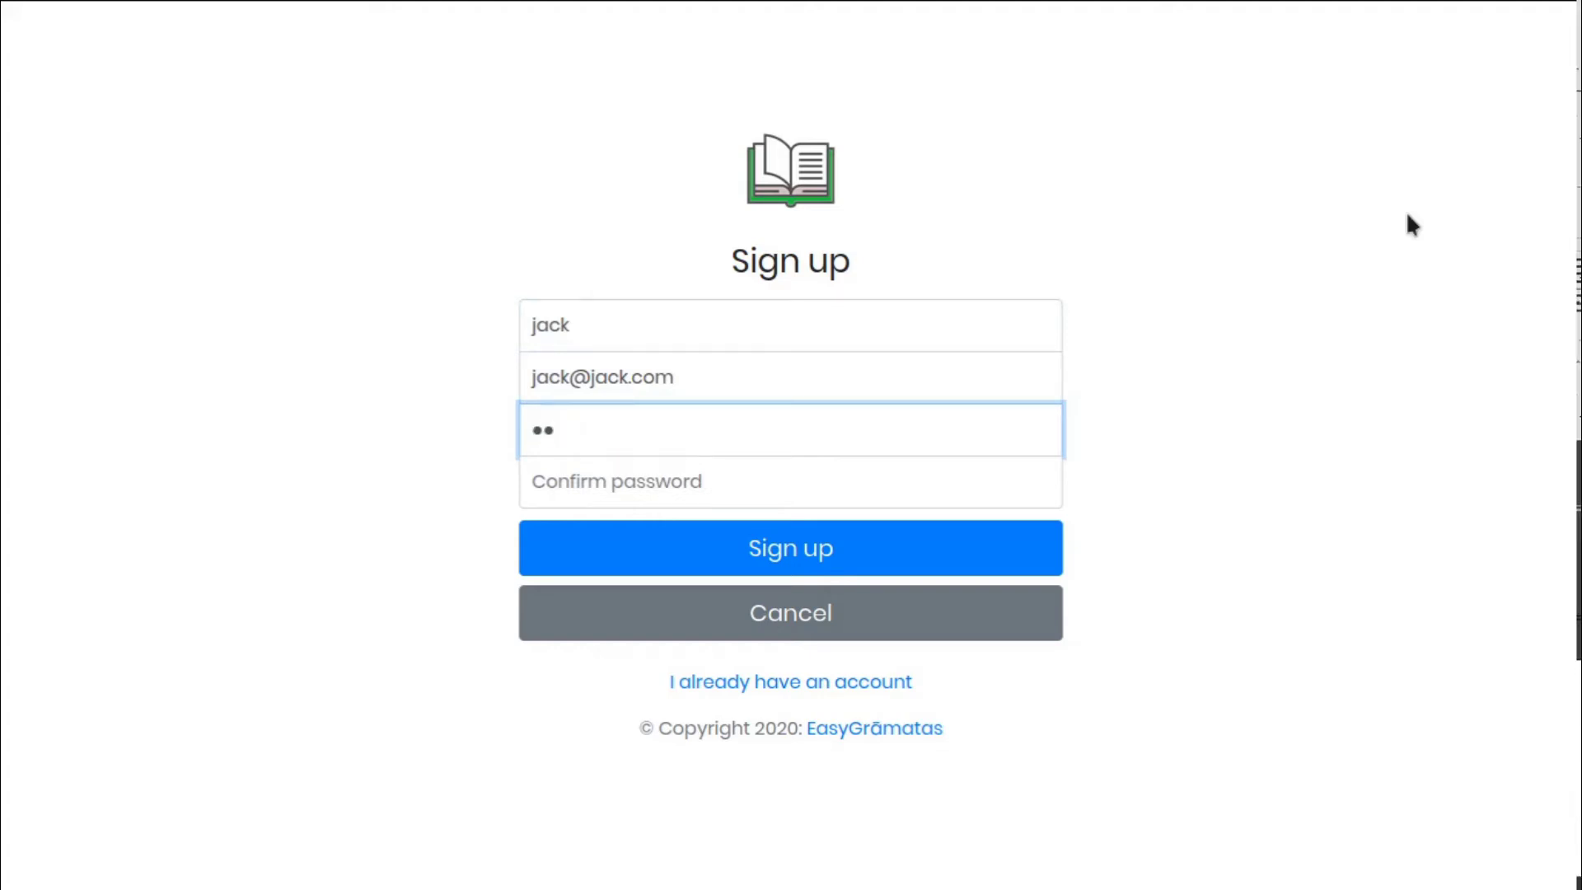
pyautogui.press('Tab')
pyautogui.write('12345')
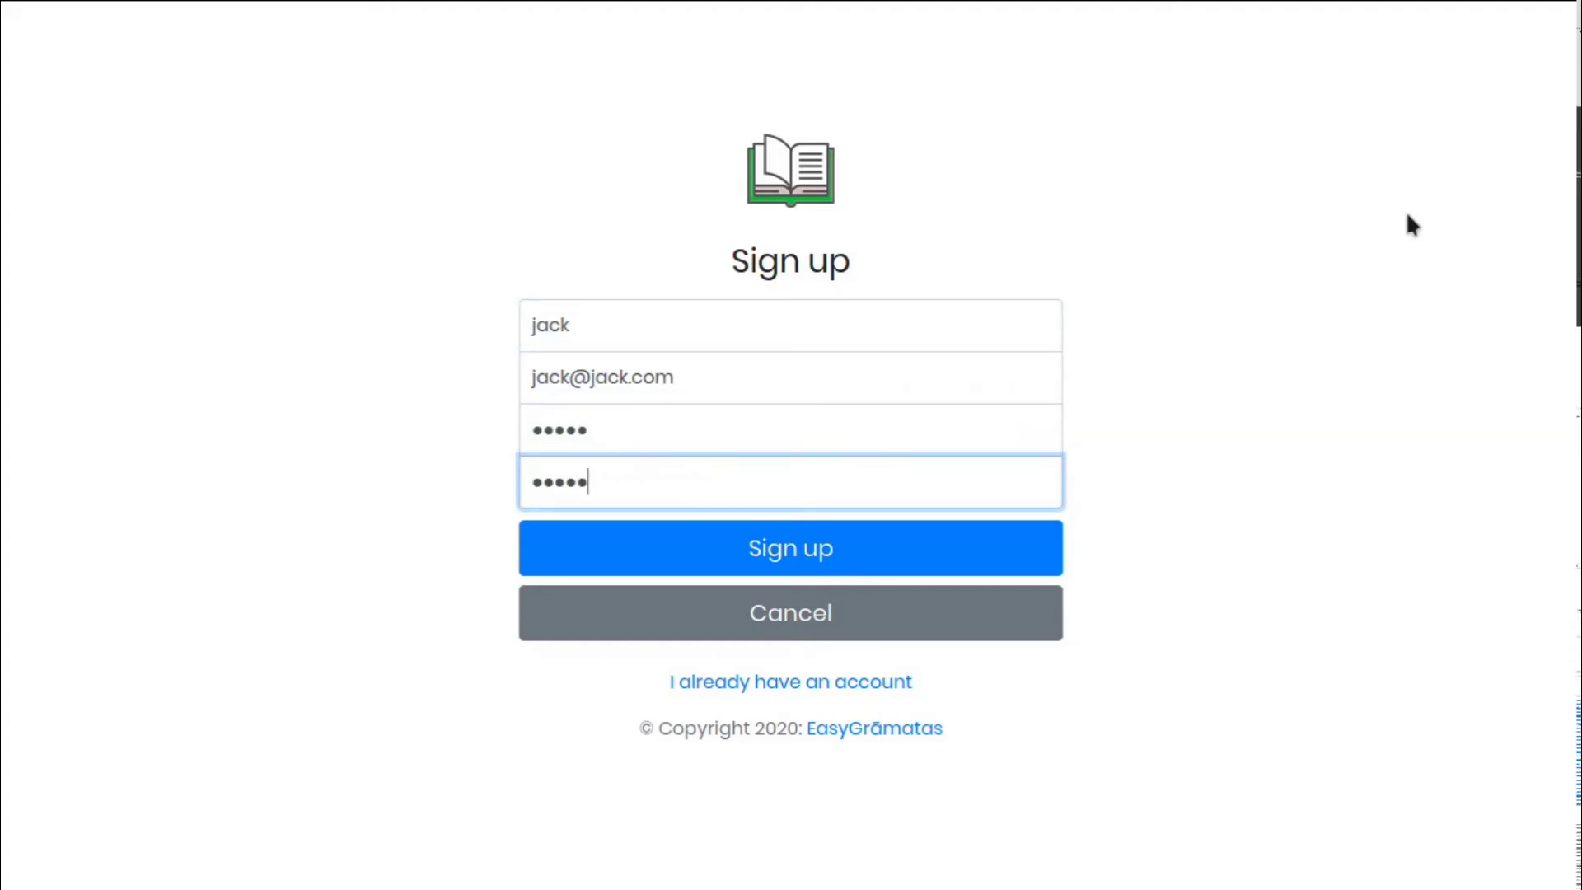
pyautogui.press('Return')
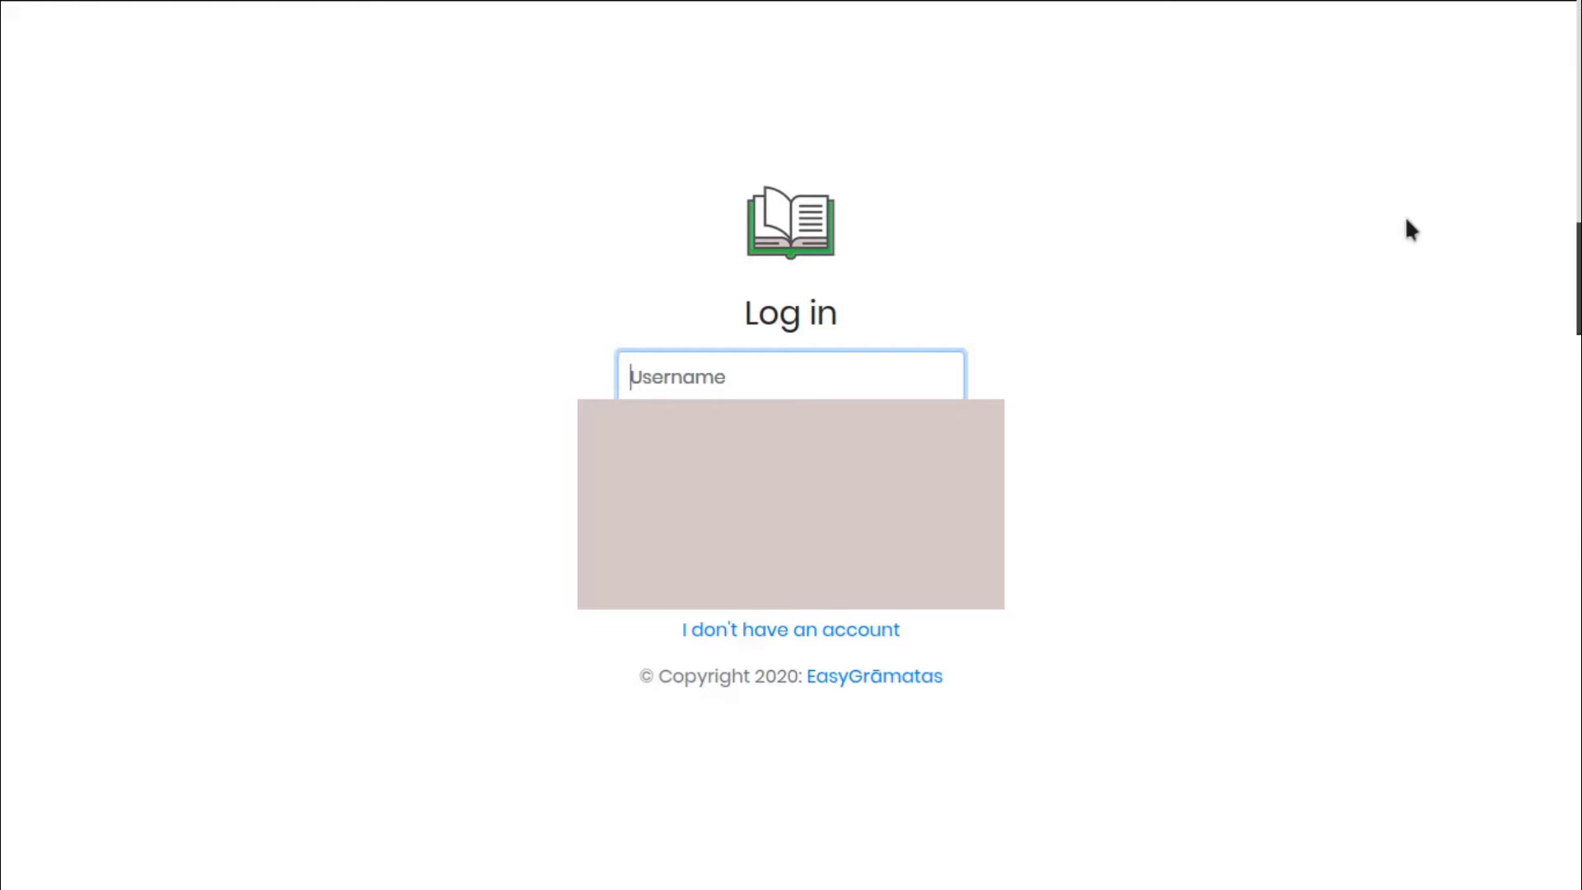
# Log in with the newly registered account's username and password
pyautogui.click(1330, 242)
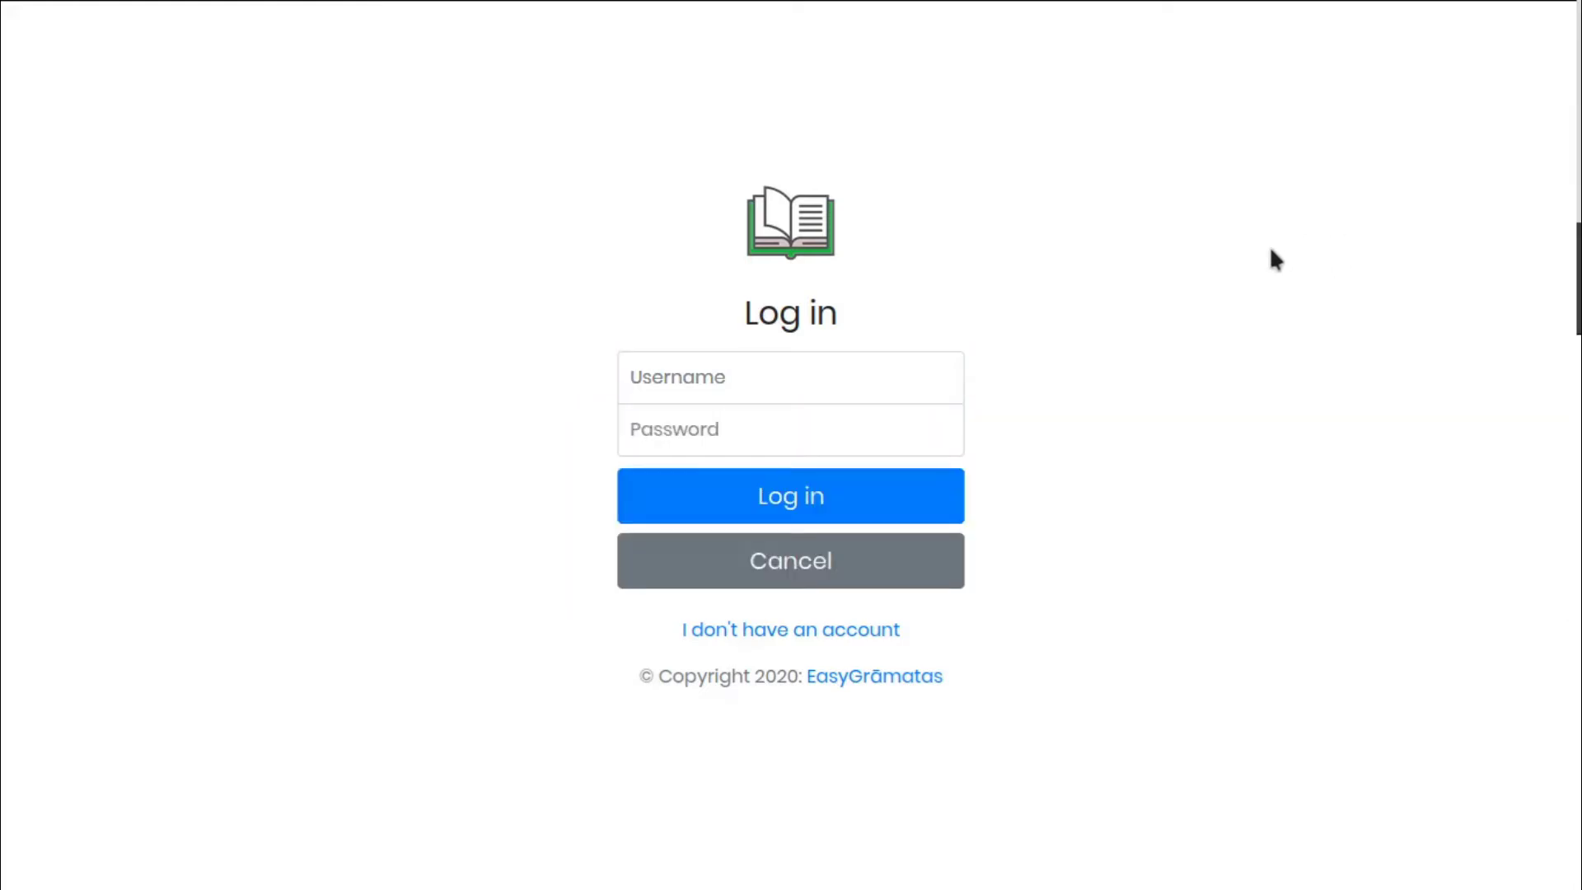
pyautogui.click(883, 389)
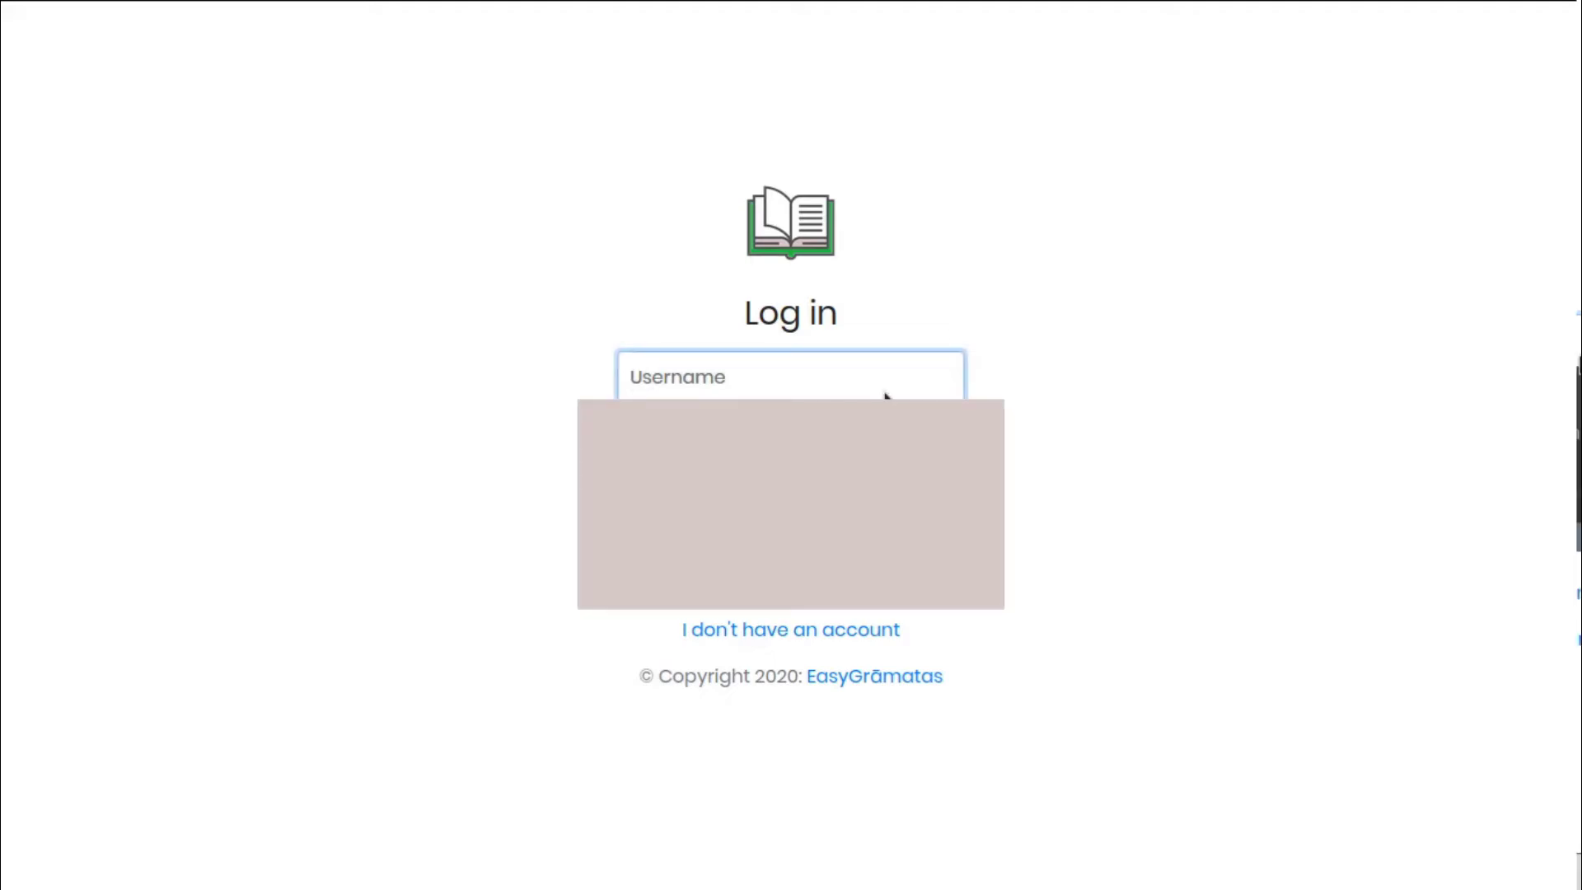
pyautogui.write('jack')
pyautogui.press('Tab')
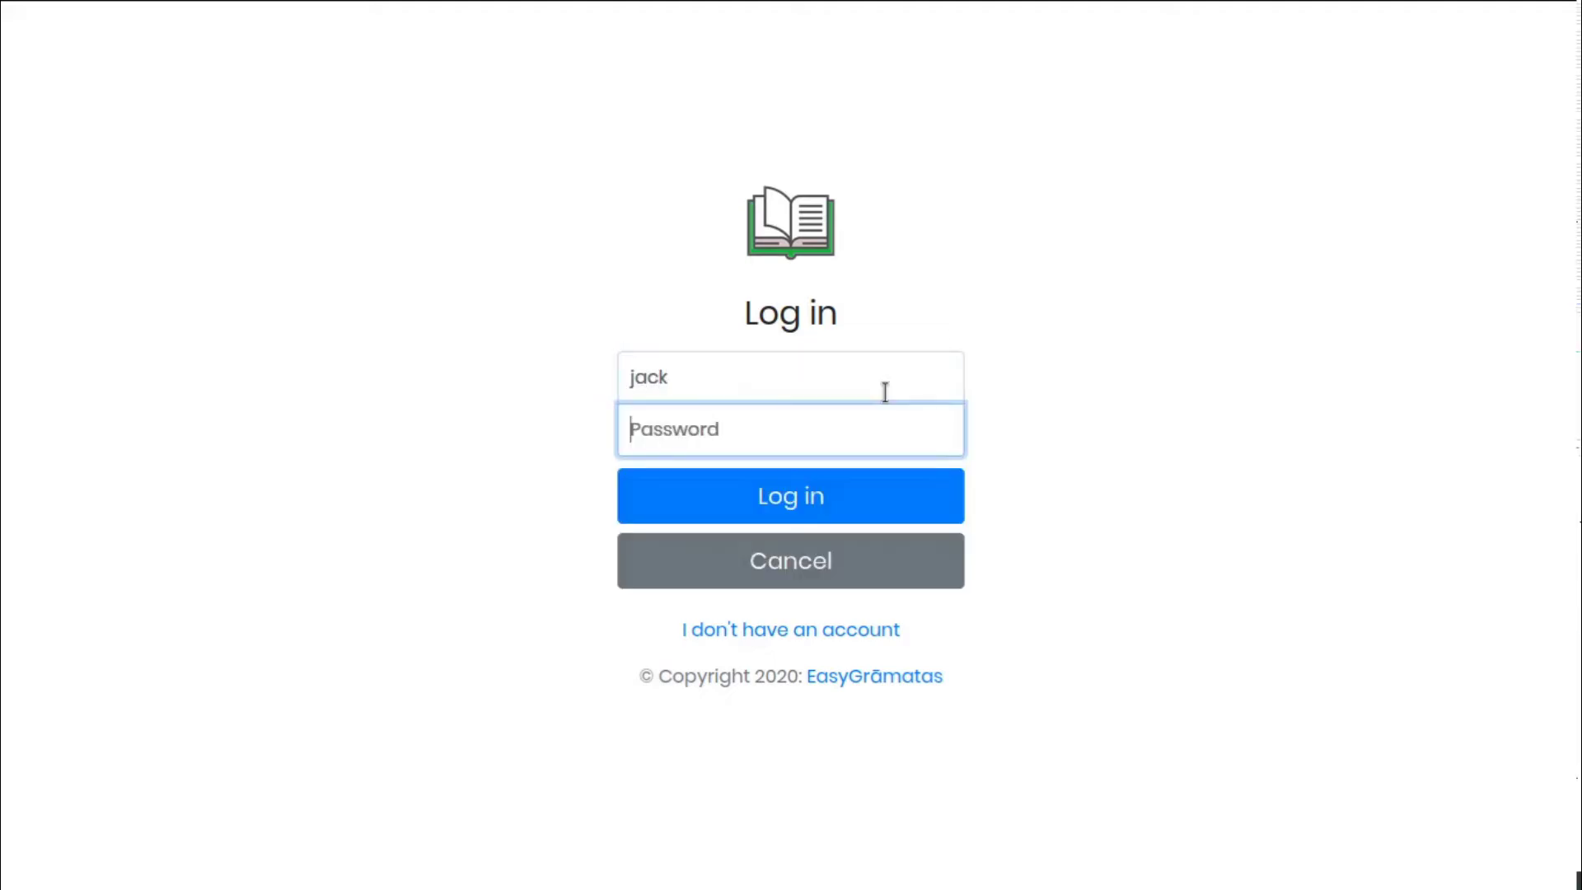
pyautogui.write('*****')
pyautogui.press('Return')
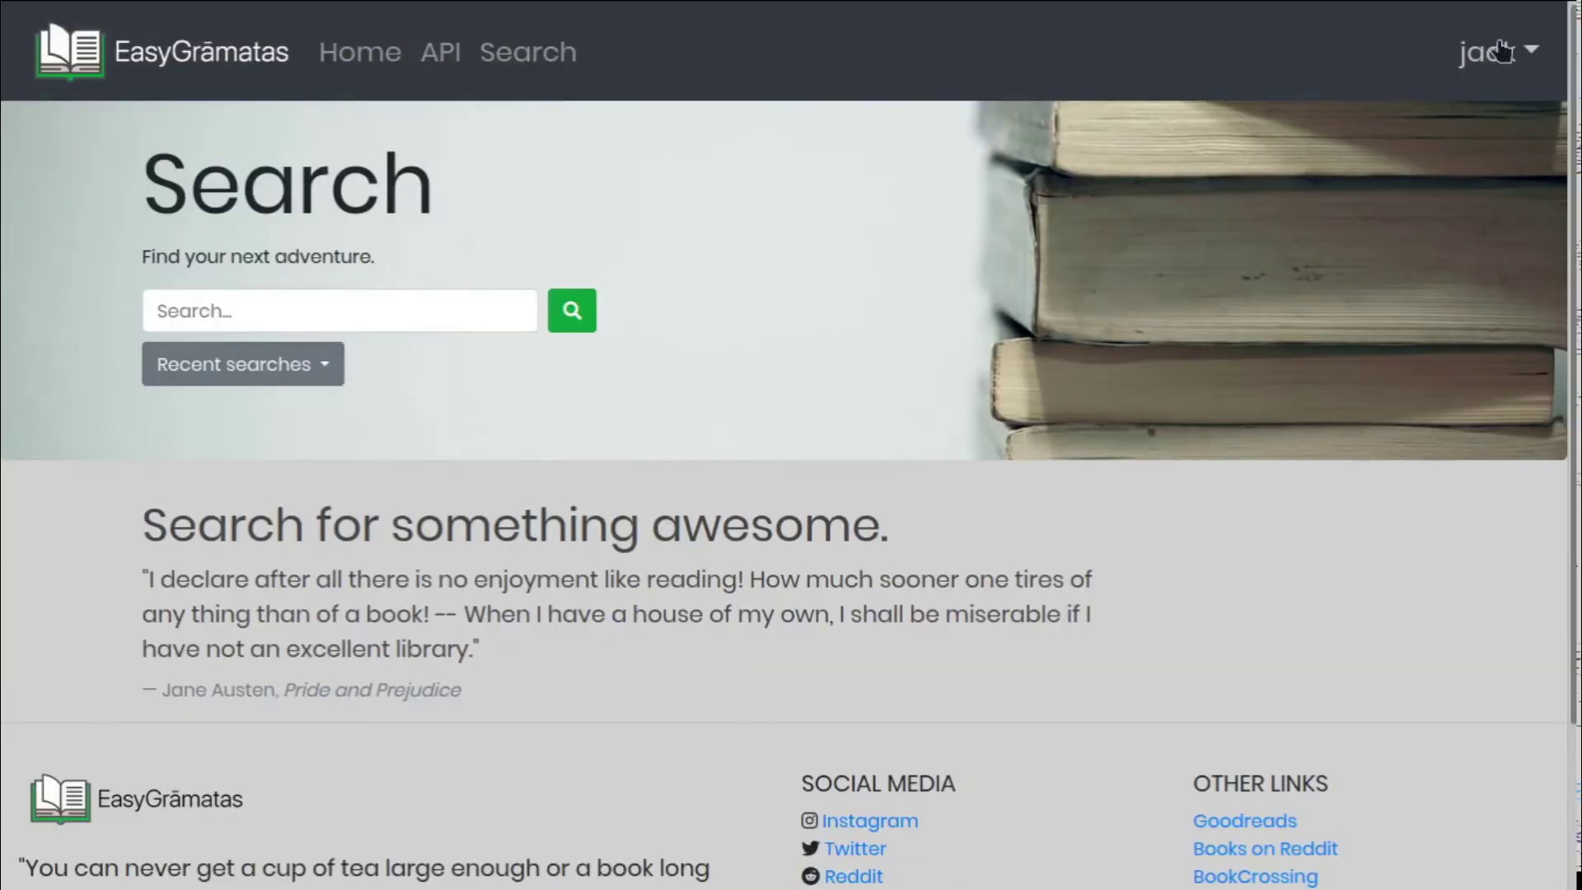
# Search the book catalogue for 'austen'
pyautogui.click(1499, 53)
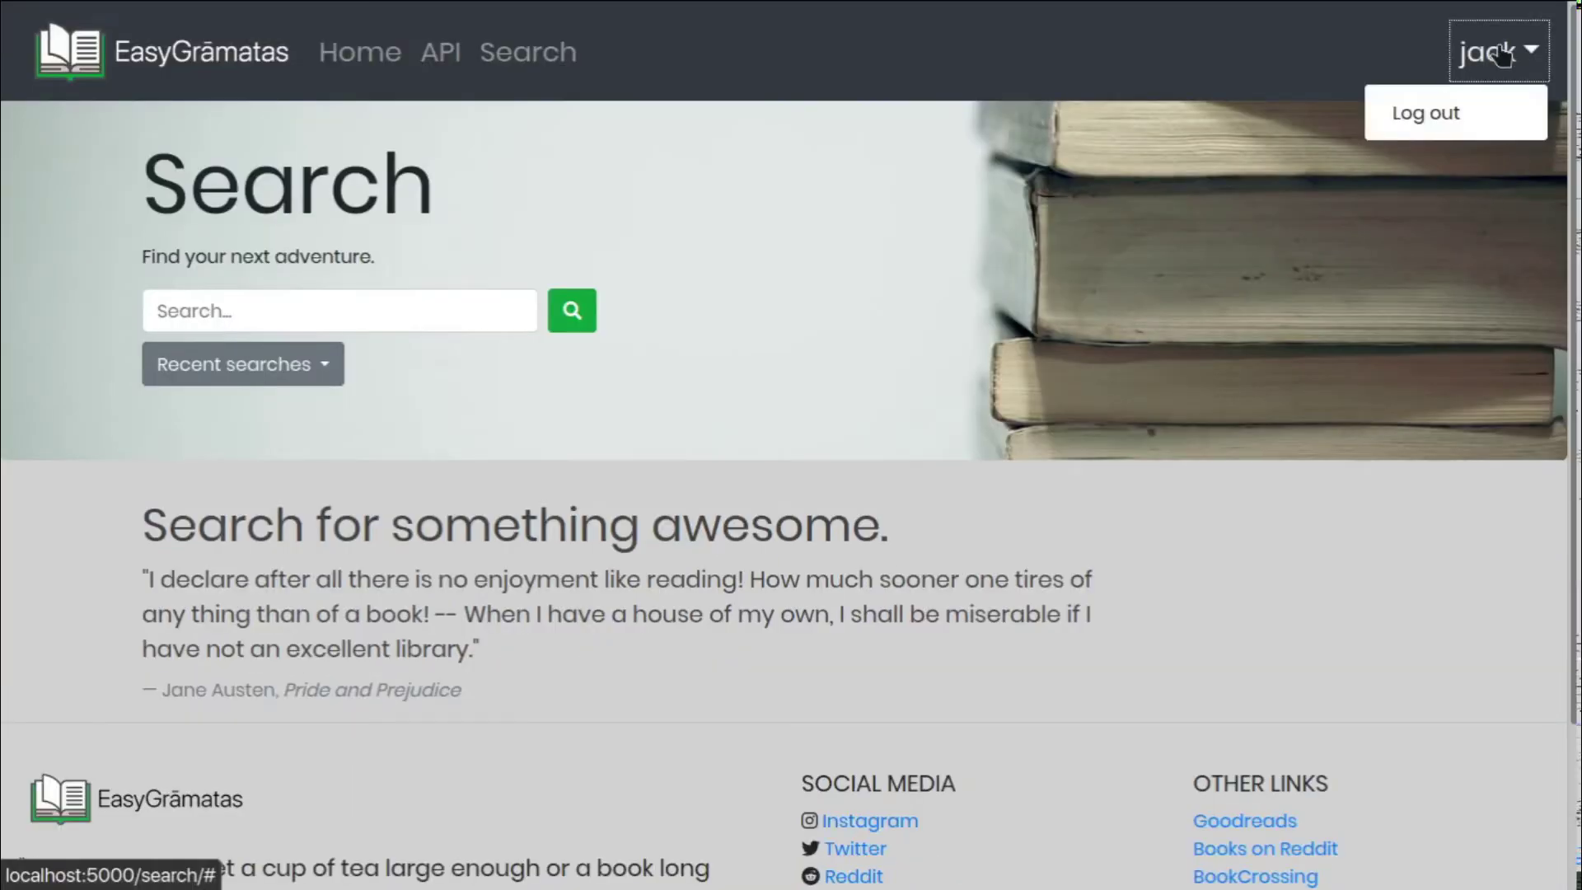
pyautogui.click(1499, 53)
pyautogui.click(723, 397)
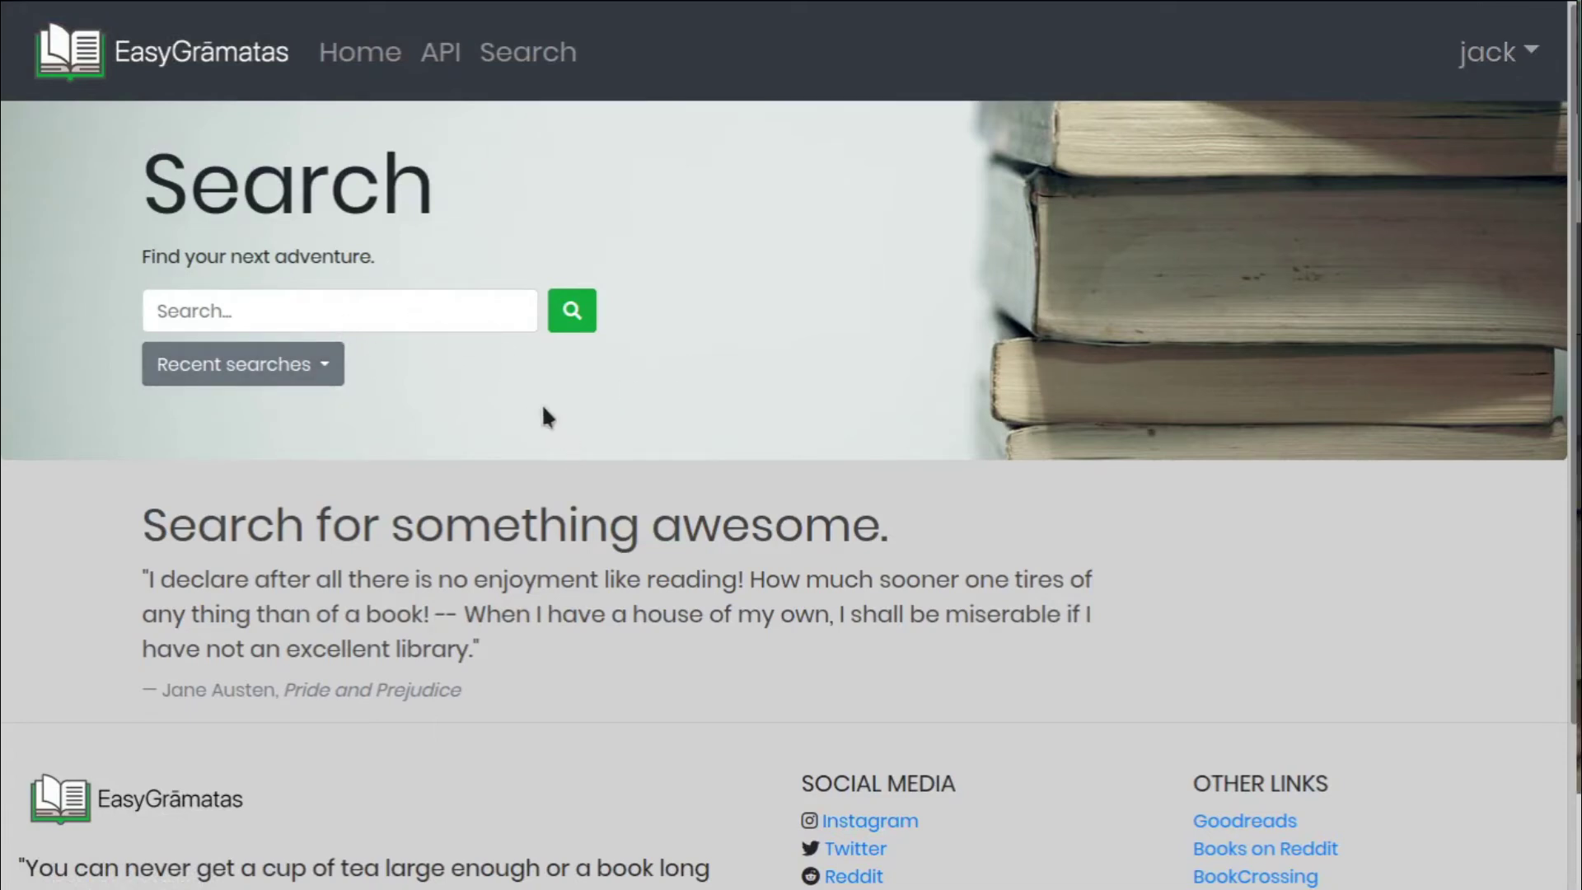
pyautogui.click(459, 315)
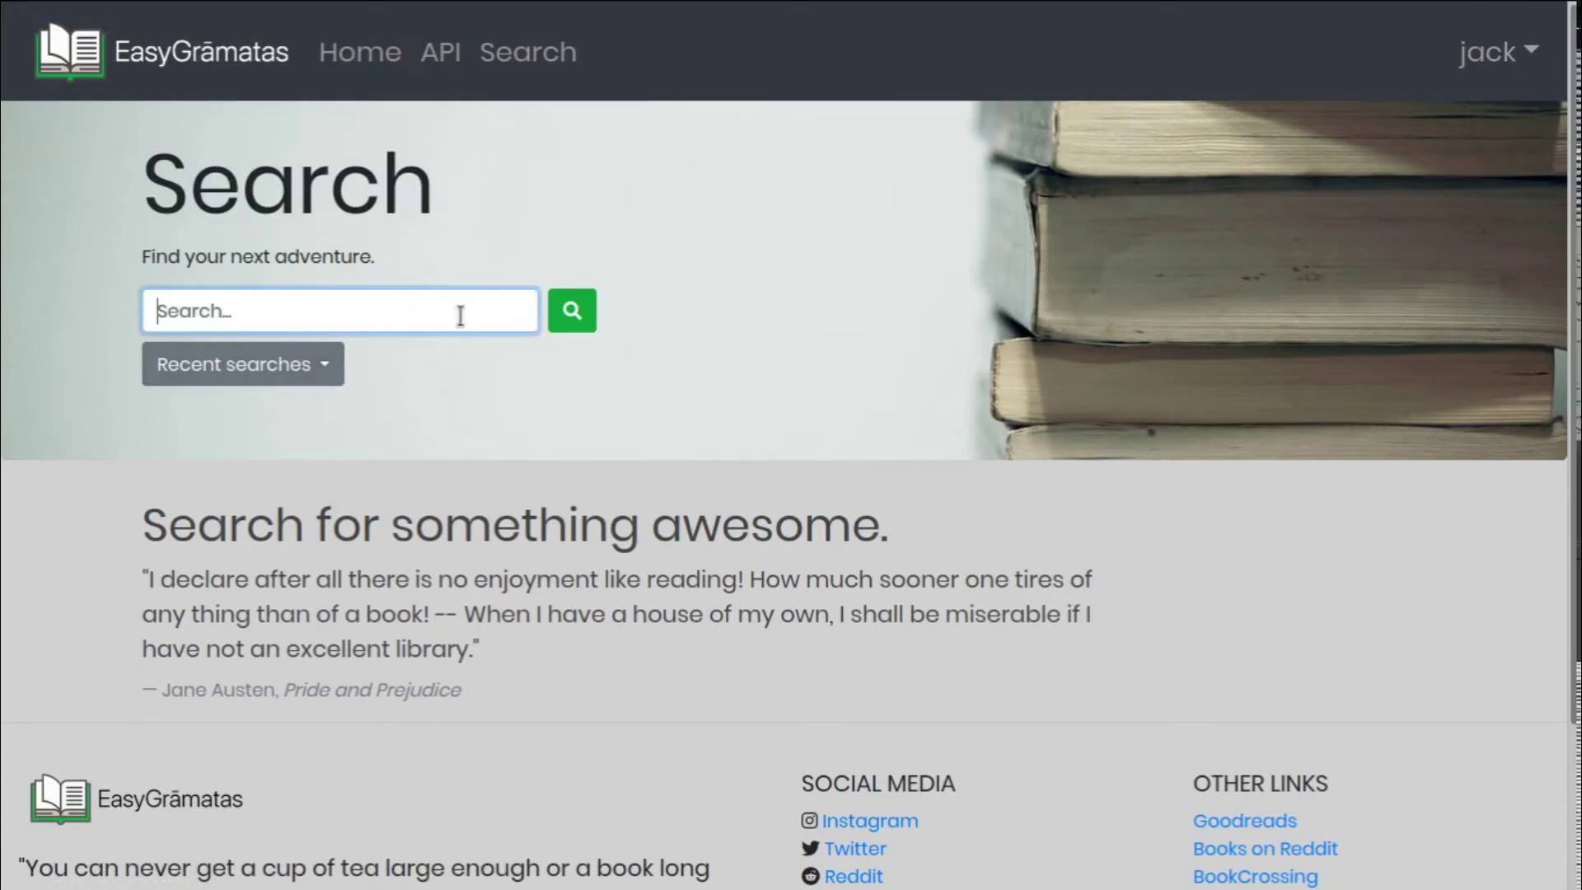
pyautogui.write('austen')
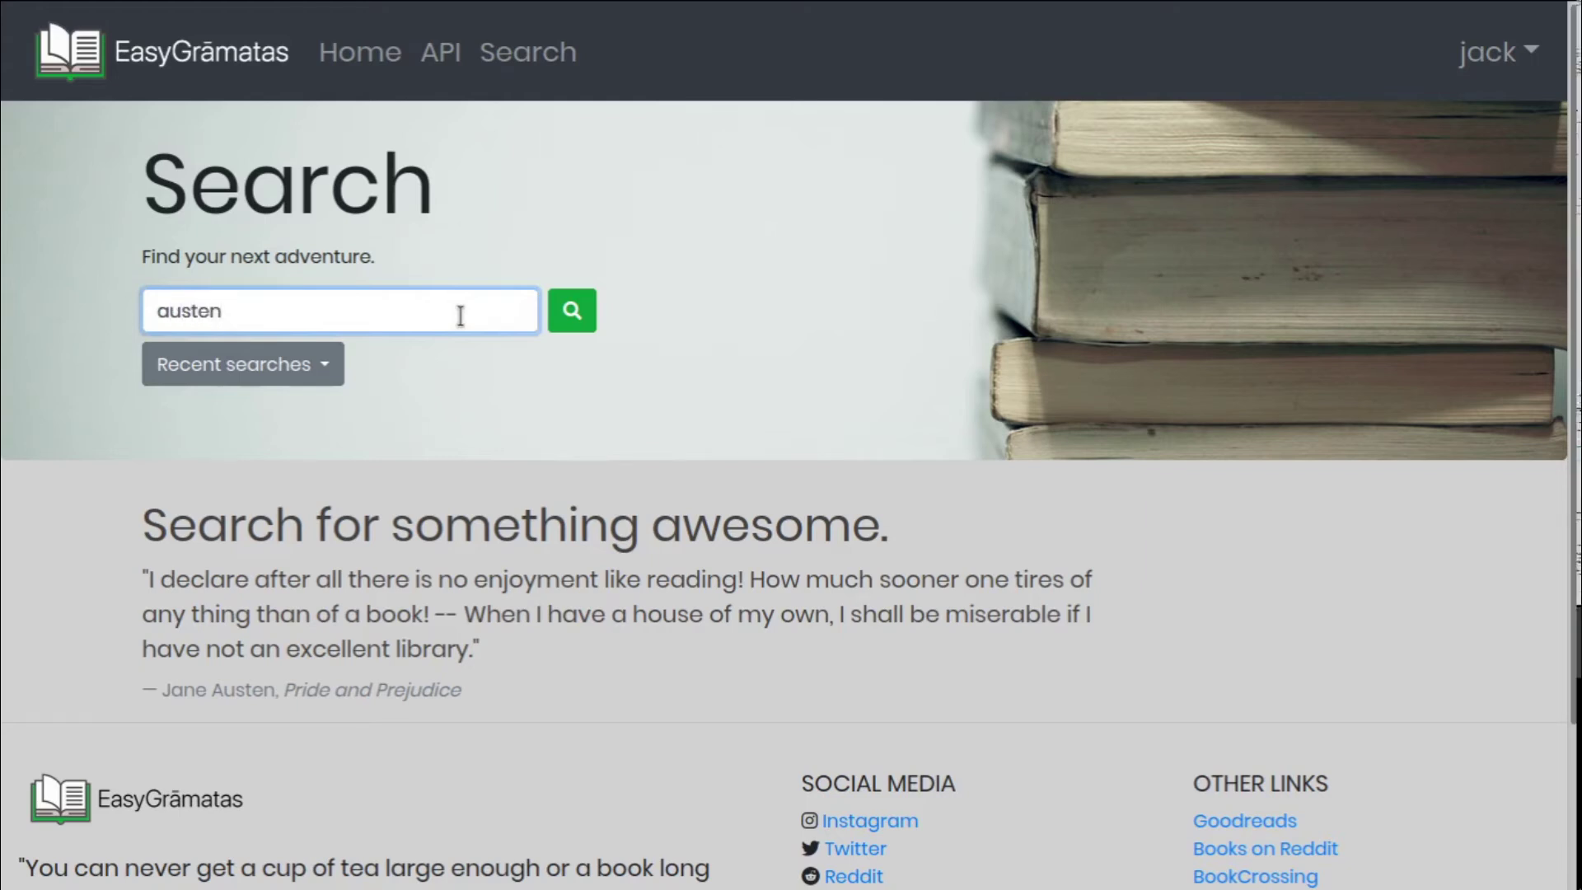
pyautogui.press('Return')
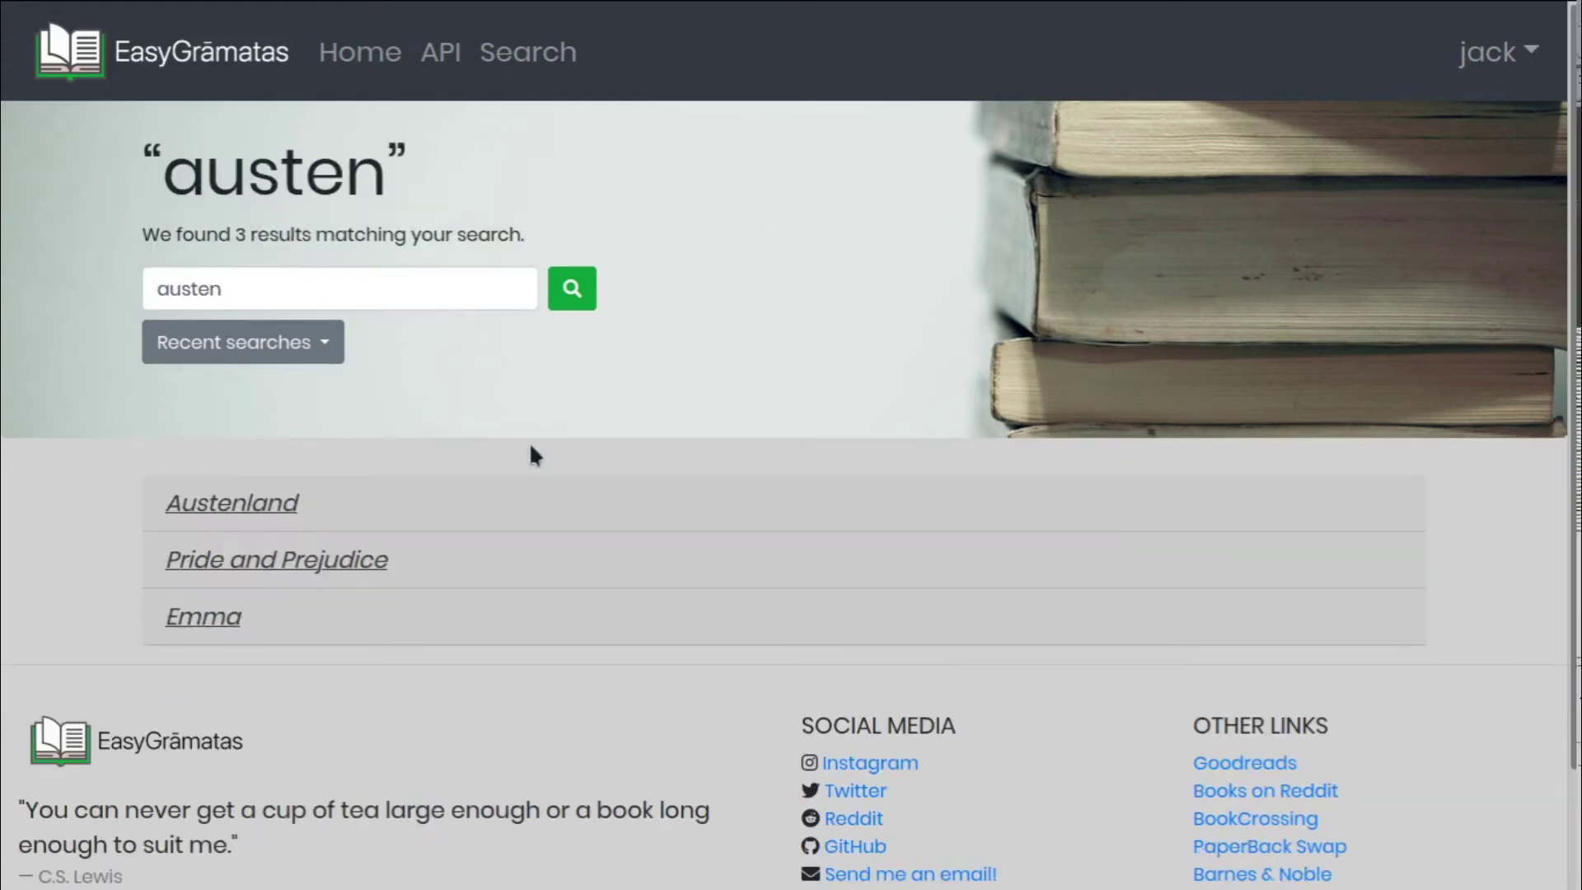
# Expand the Pride and Prejudice result showing Jane Austen, then open its details page
pyautogui.click(251, 504)
pyautogui.scroll(-3, 374, 526)
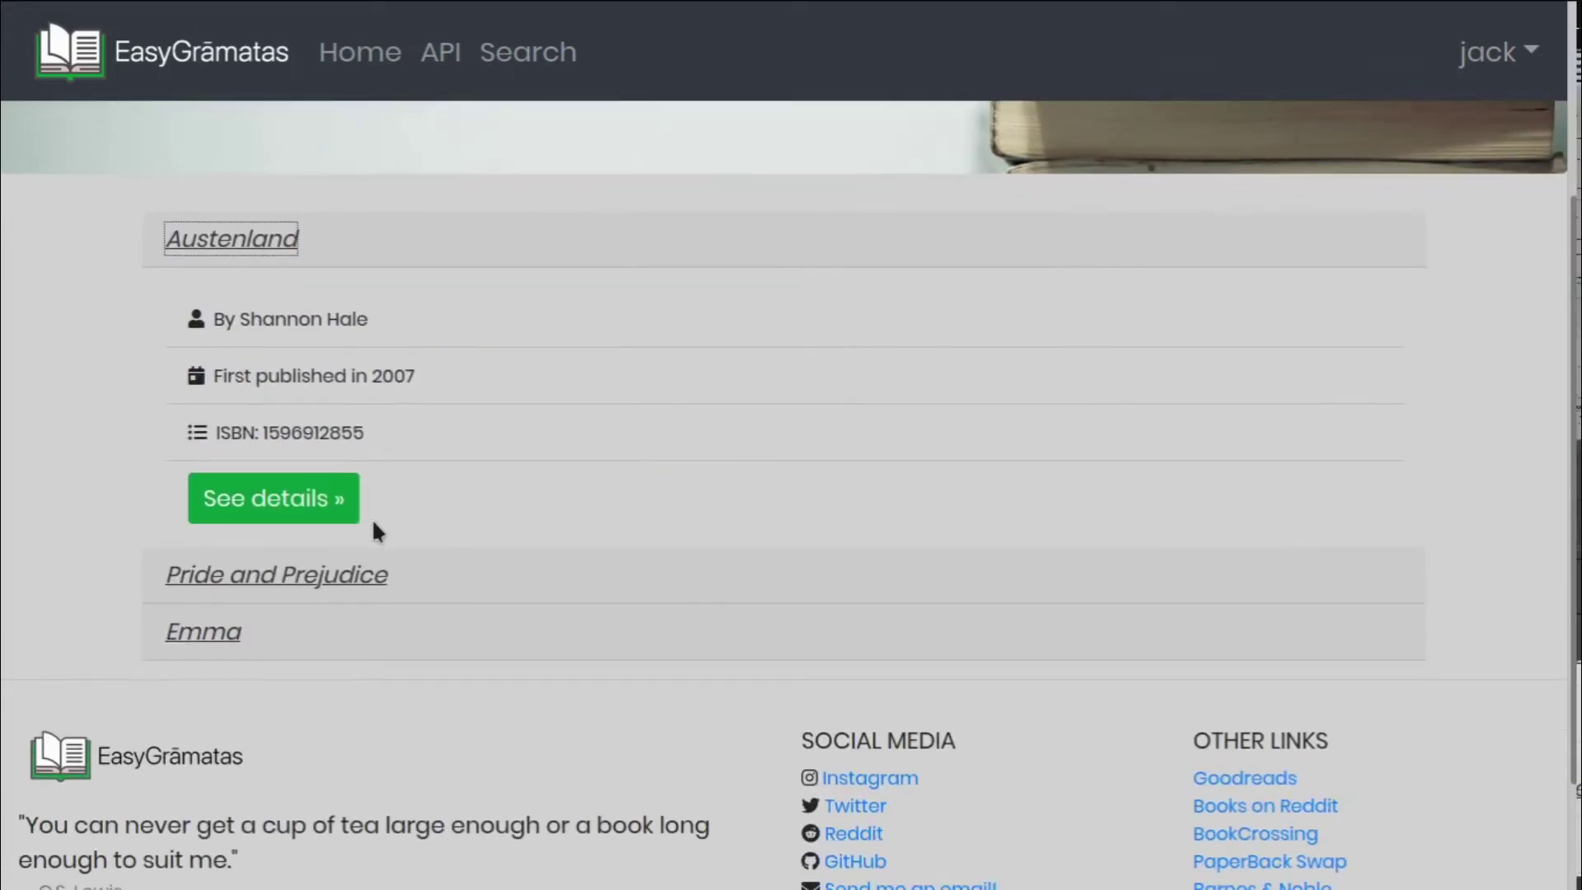
pyautogui.click(374, 574)
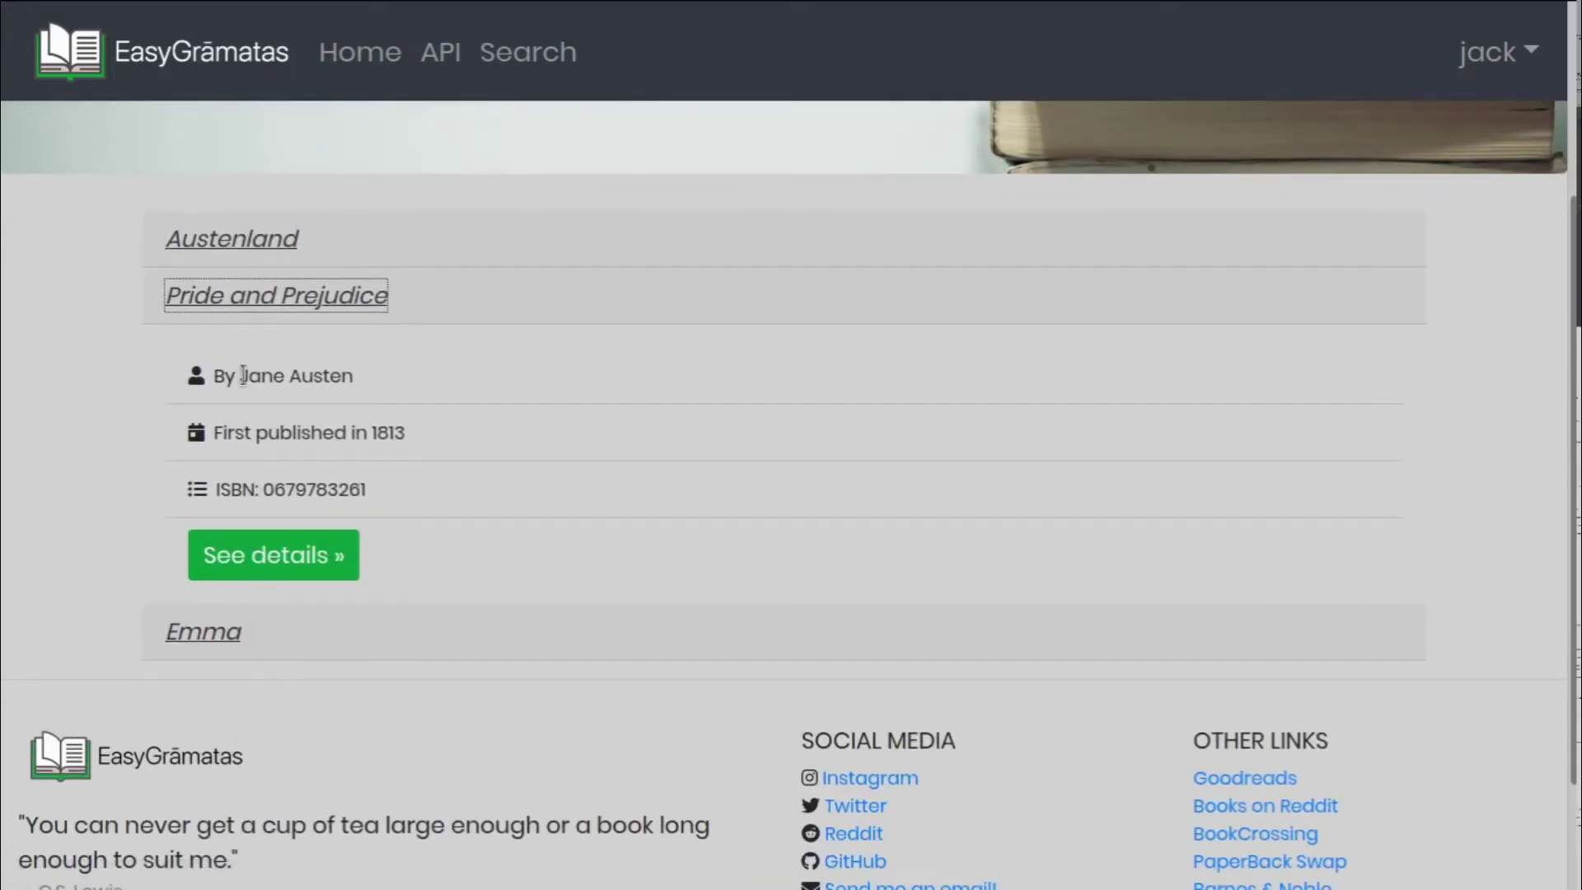
pyautogui.moveTo(243, 376); pyautogui.dragTo(364, 376)
pyautogui.click(379, 397)
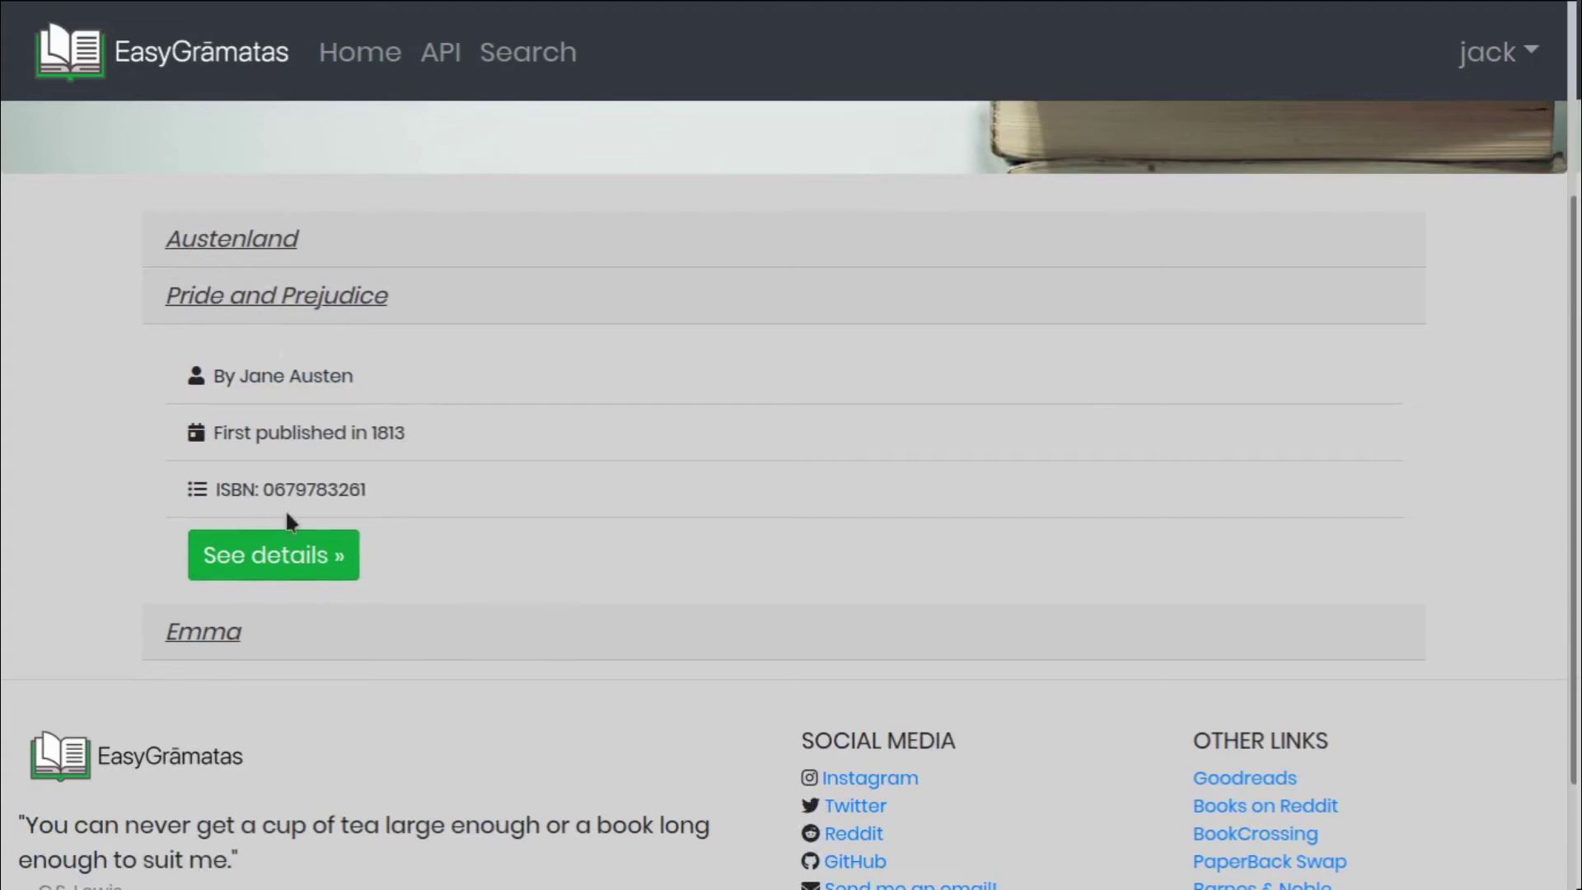
pyautogui.click(338, 554)
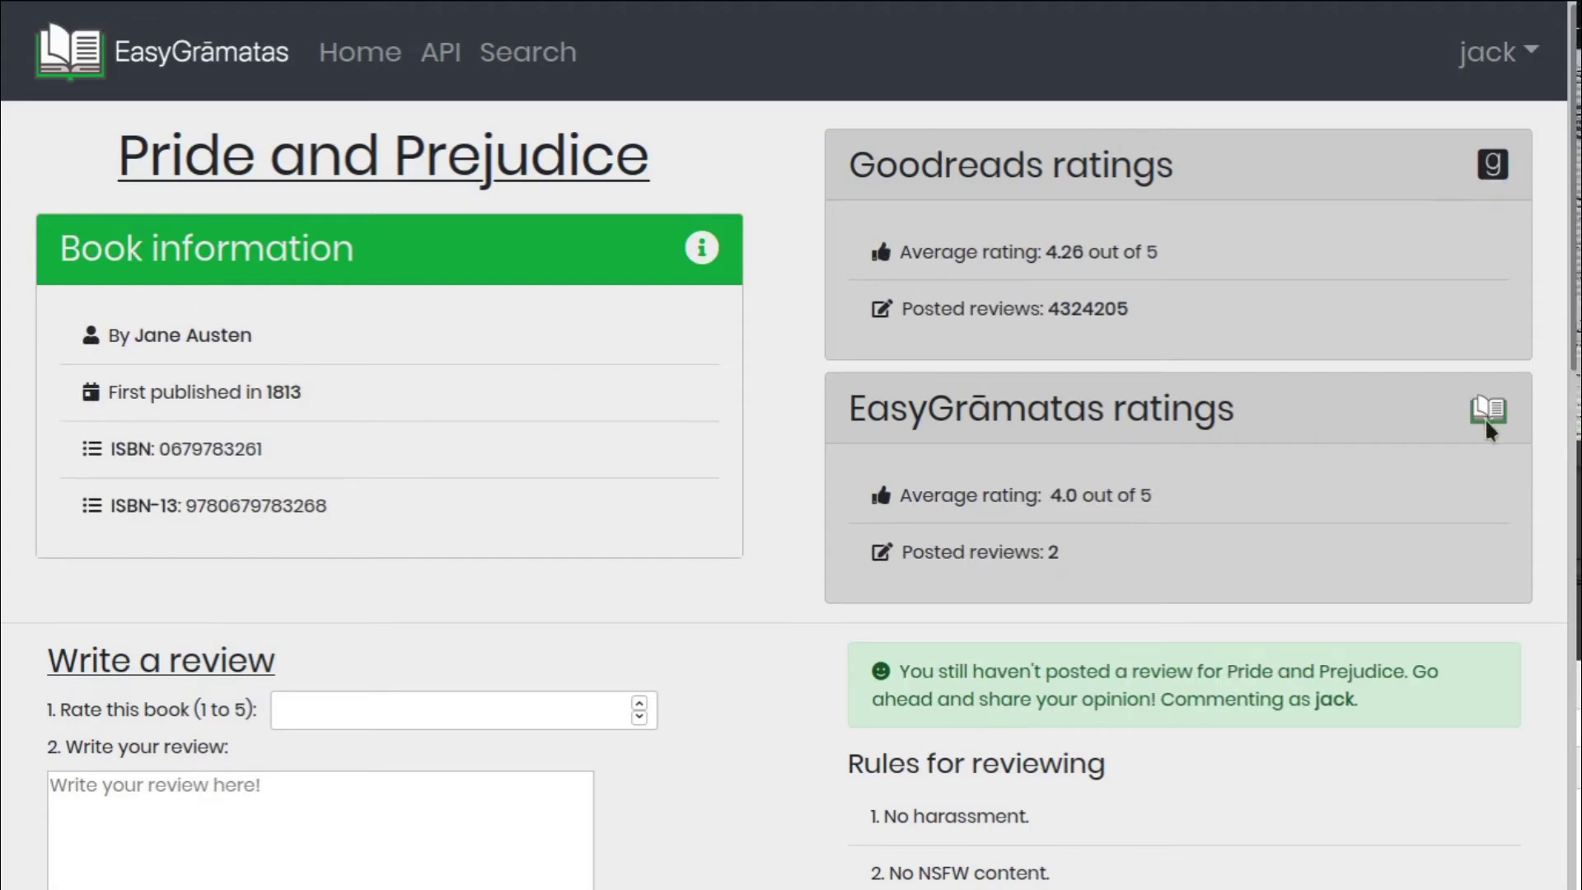
# Rate Pride and Prejudice 3 out of 5 and submit the review 'kind of boring'
pyautogui.scroll(-5, 674, 497)
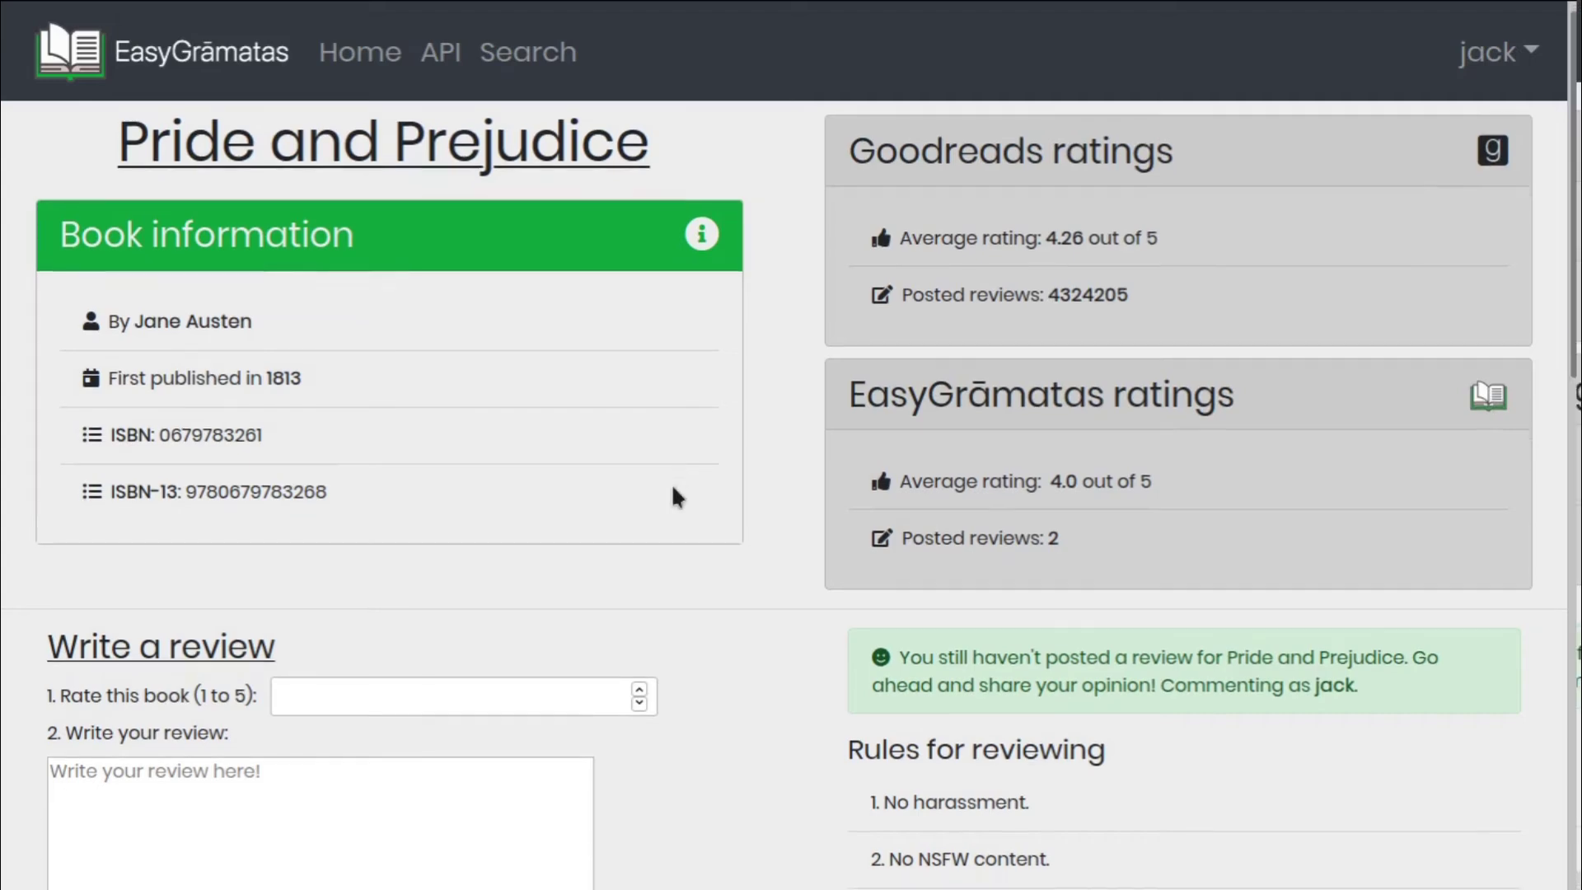
pyautogui.scroll(-6, 674, 498)
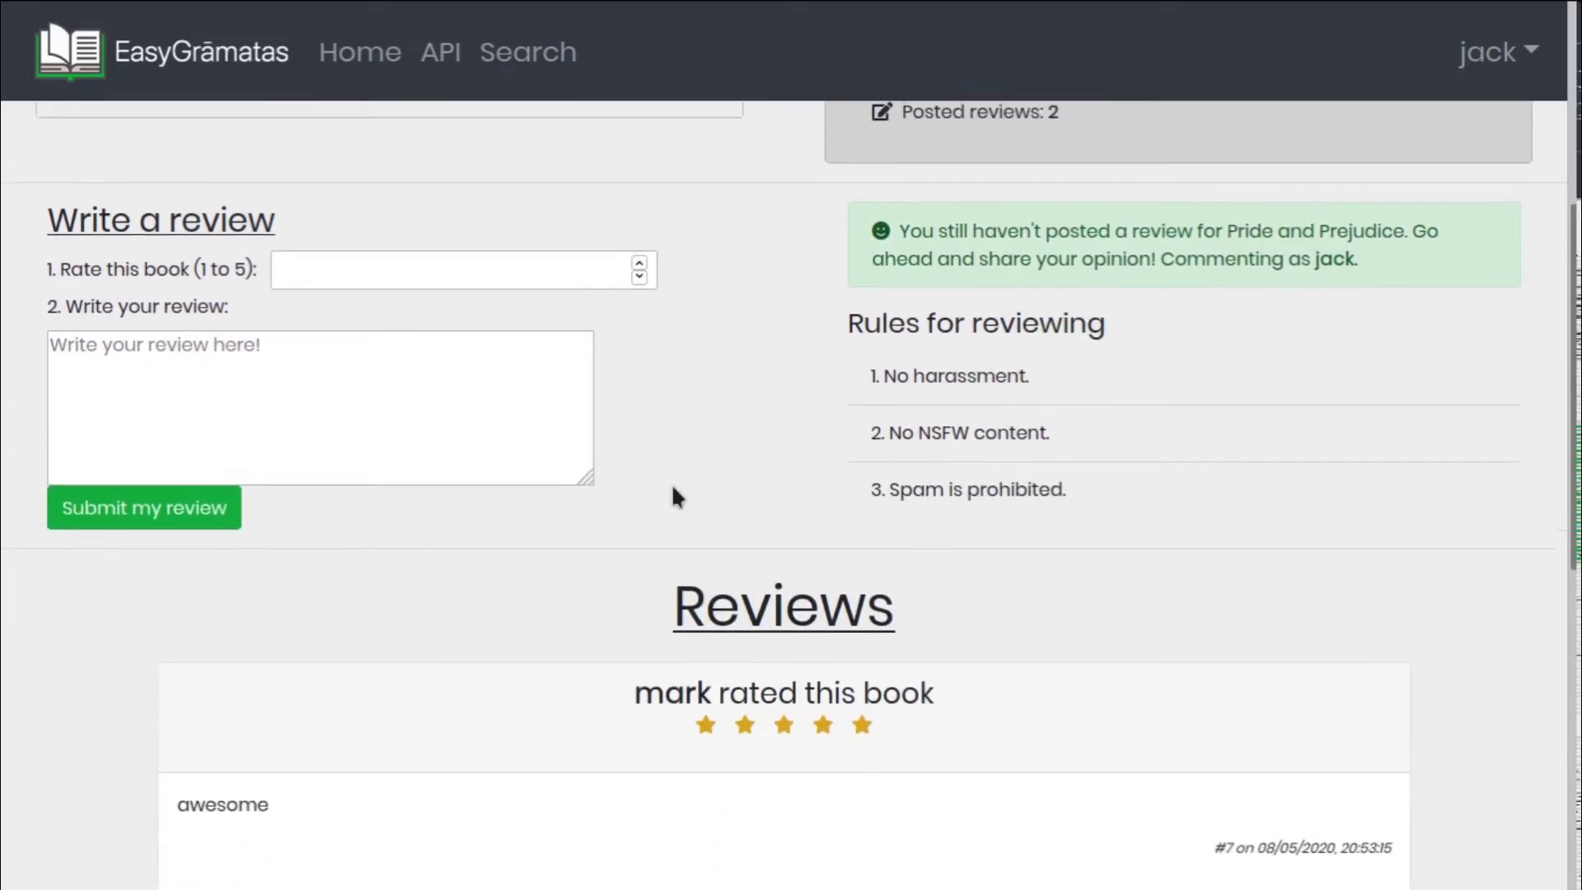
pyautogui.scroll(-1, 673, 494)
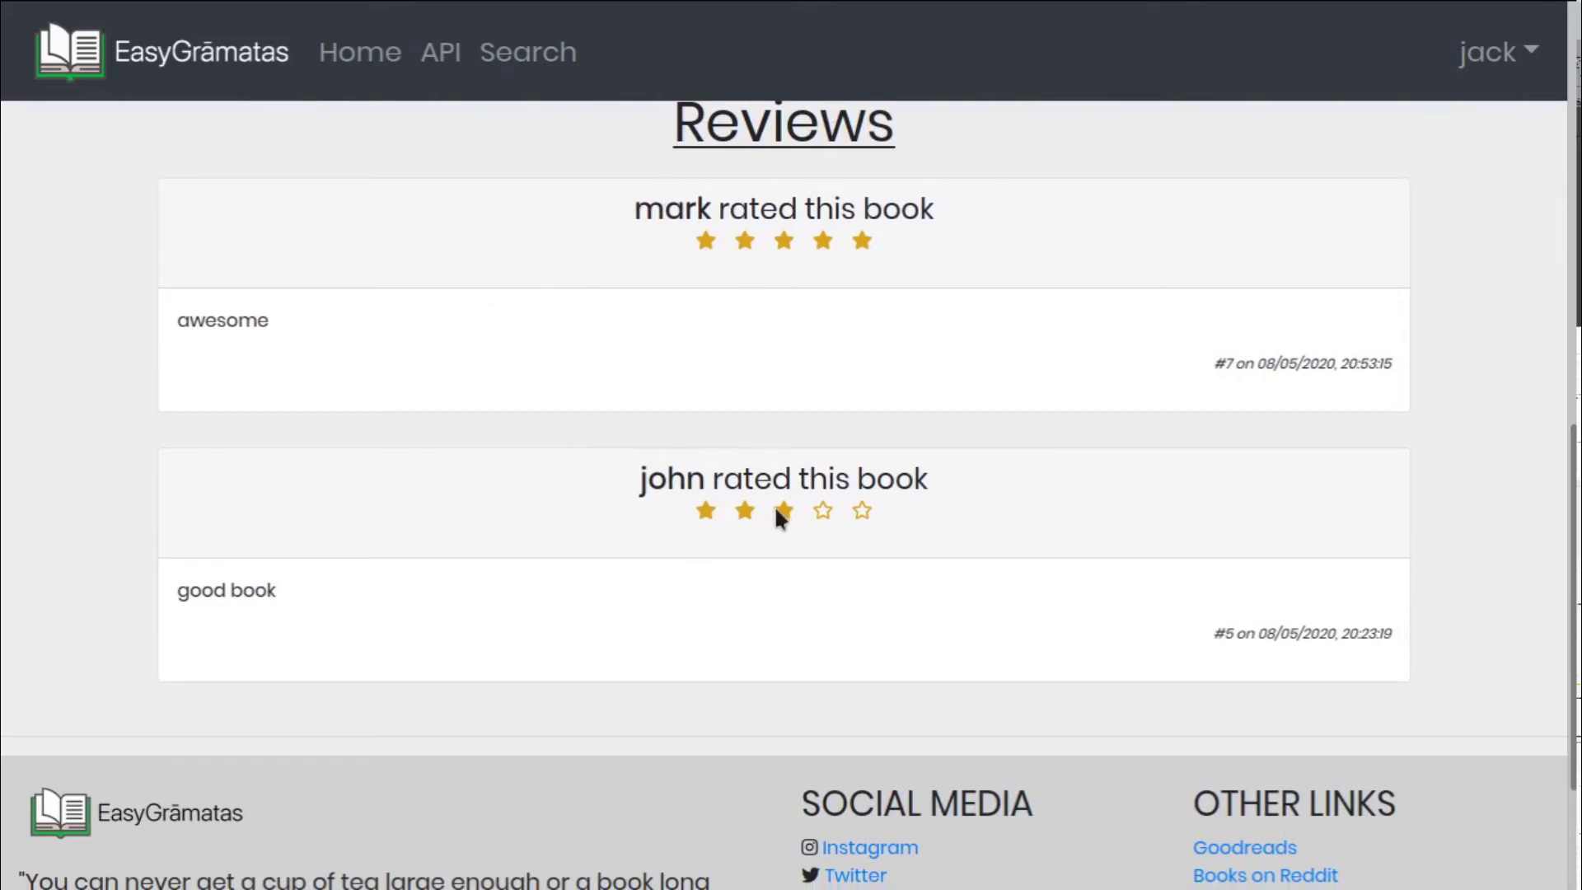
pyautogui.scroll(5, 509, 565)
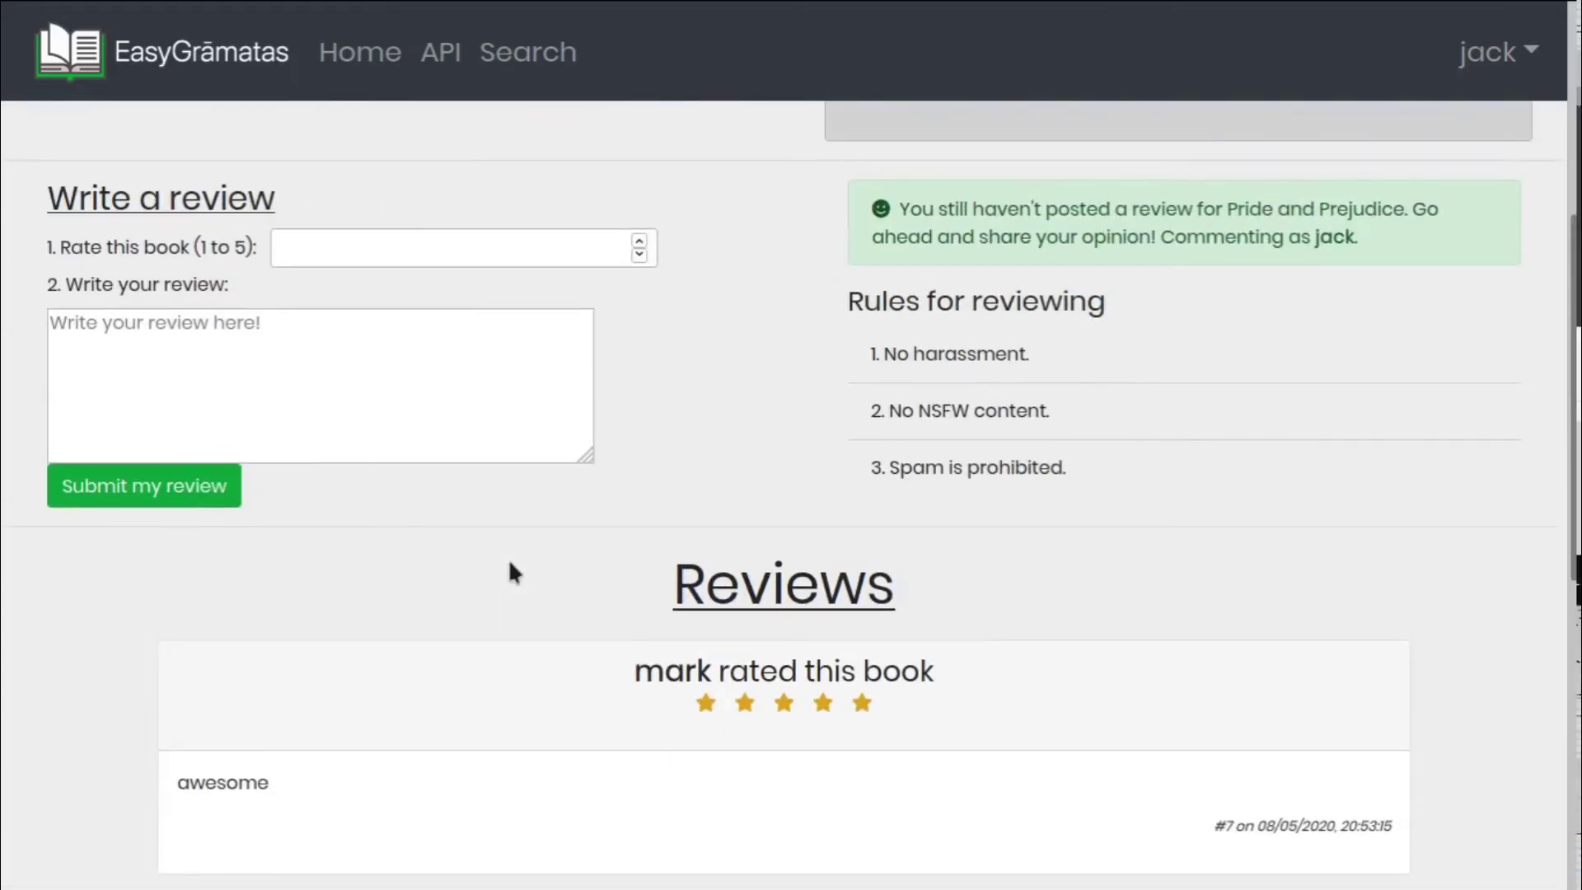
pyautogui.moveTo(509, 565); pyautogui.dragTo(508, 244)
pyautogui.click(528, 241)
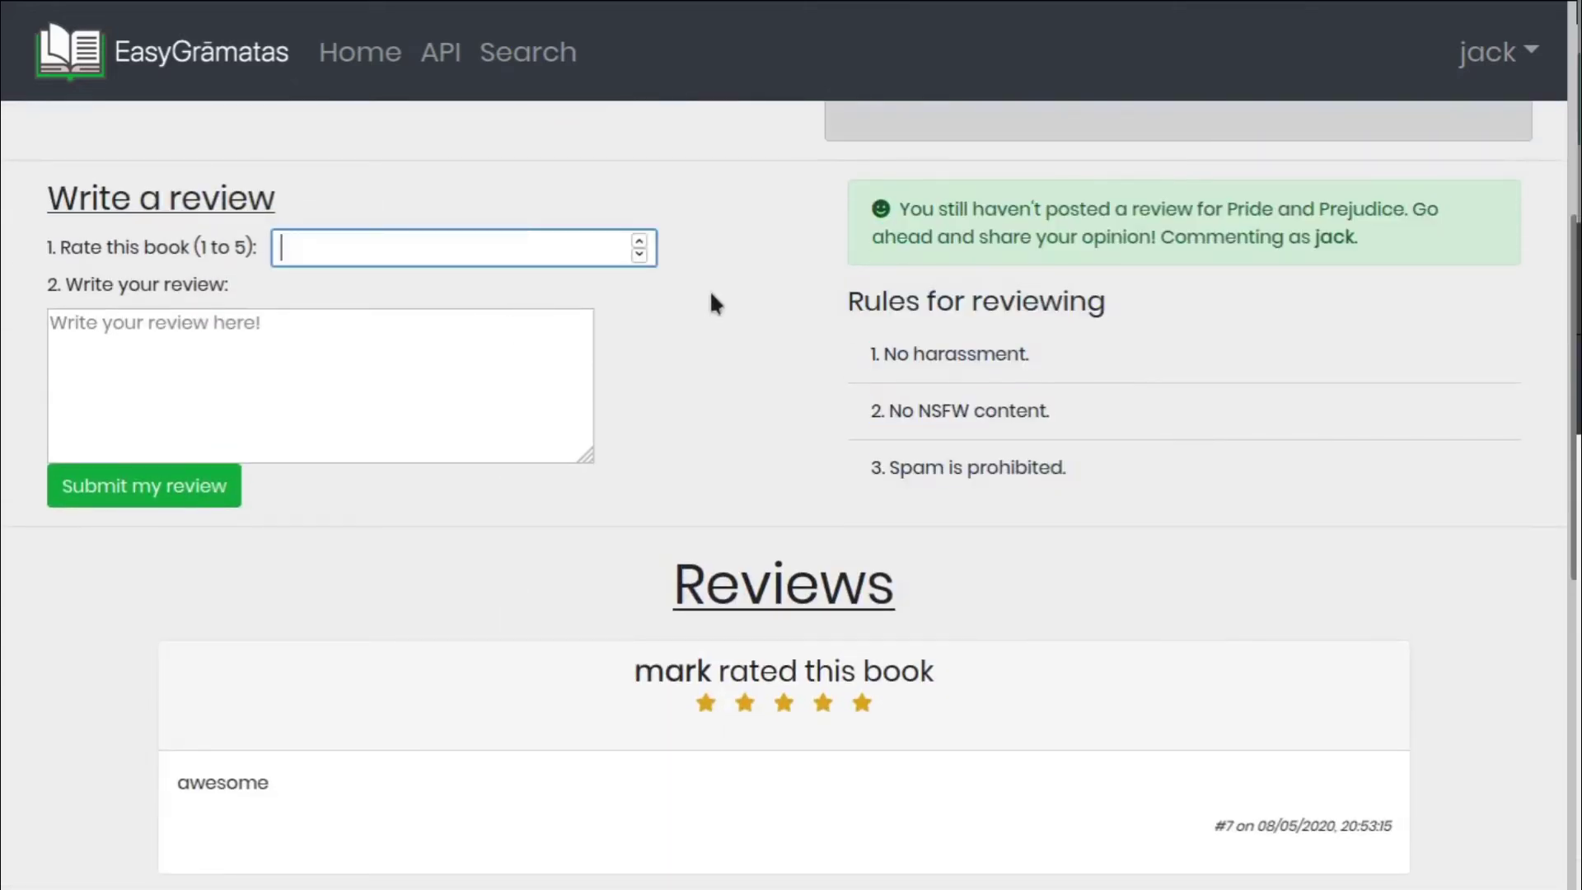
pyautogui.click(639, 240)
pyautogui.click(639, 241)
pyautogui.click(639, 240)
pyautogui.click(435, 397)
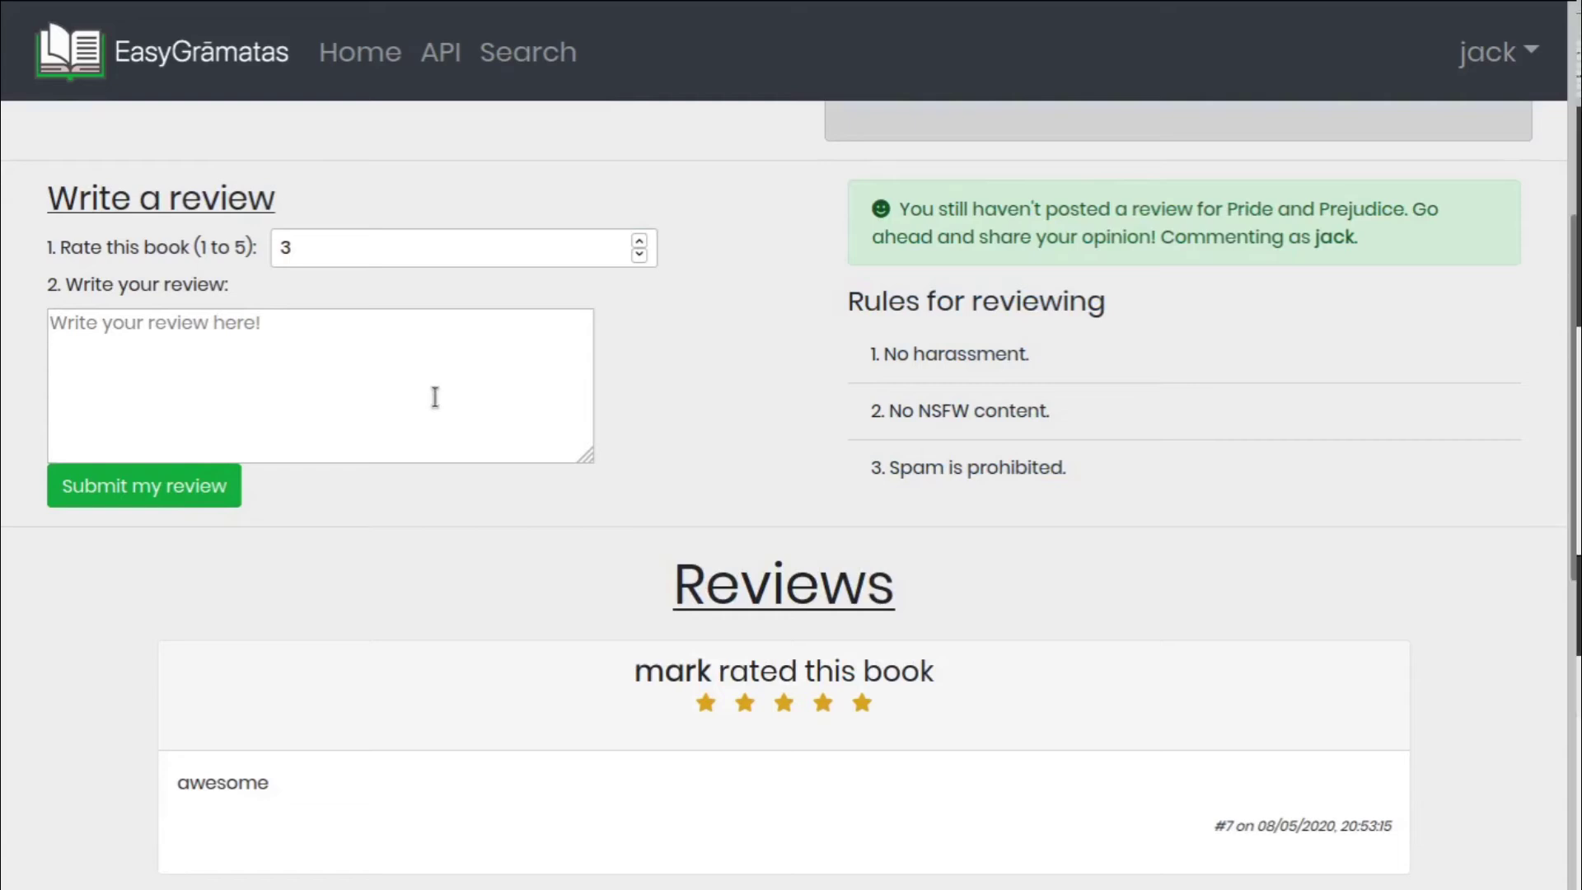
pyautogui.write('ki')
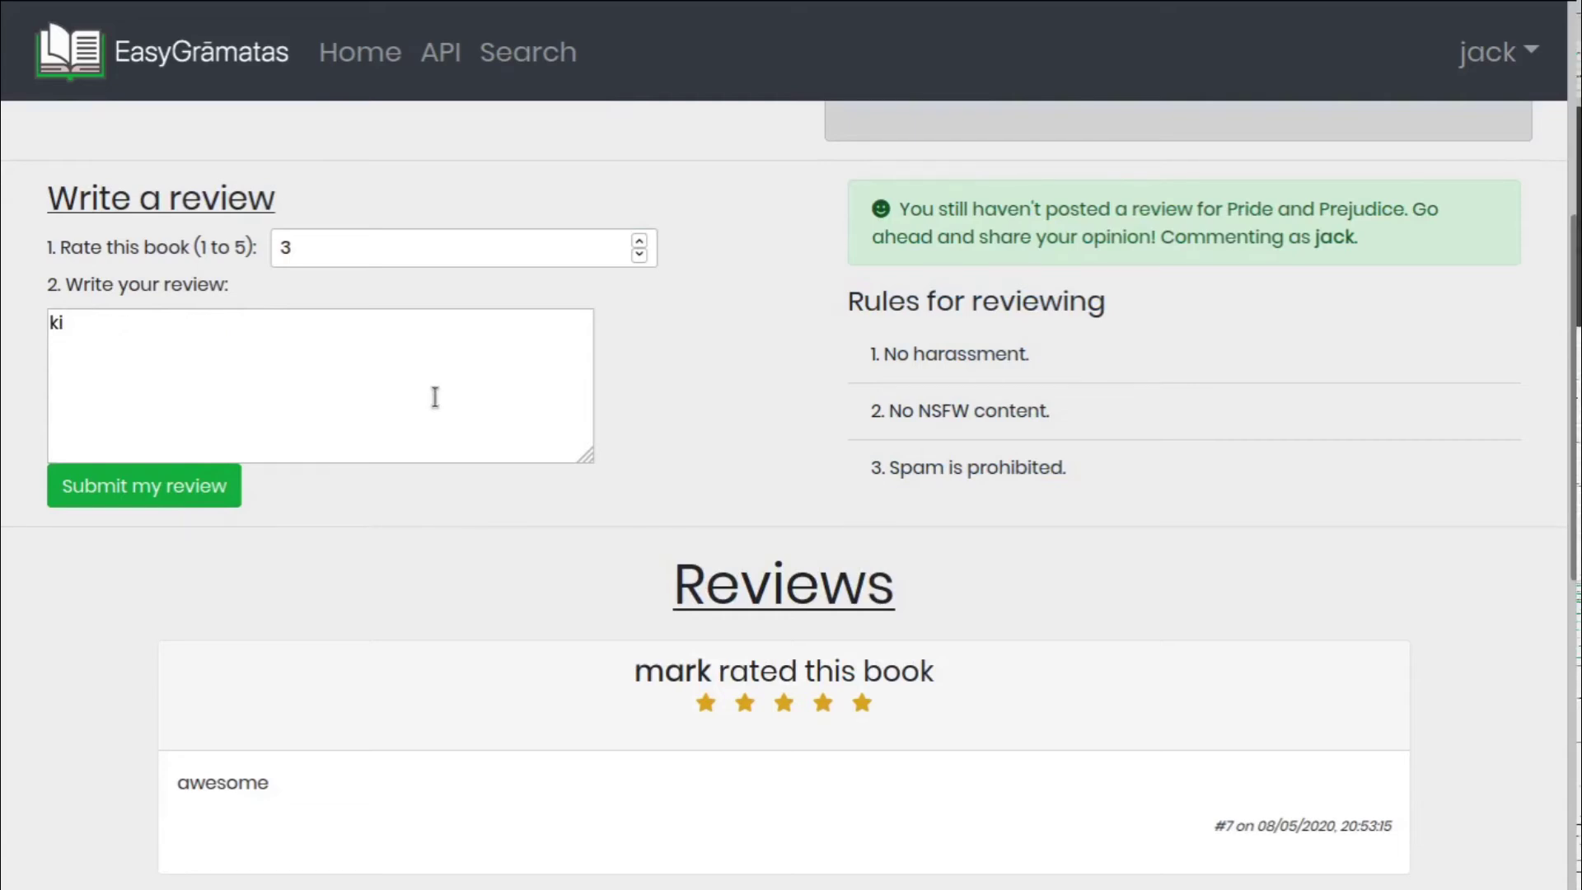
pyautogui.write('nd of boring')
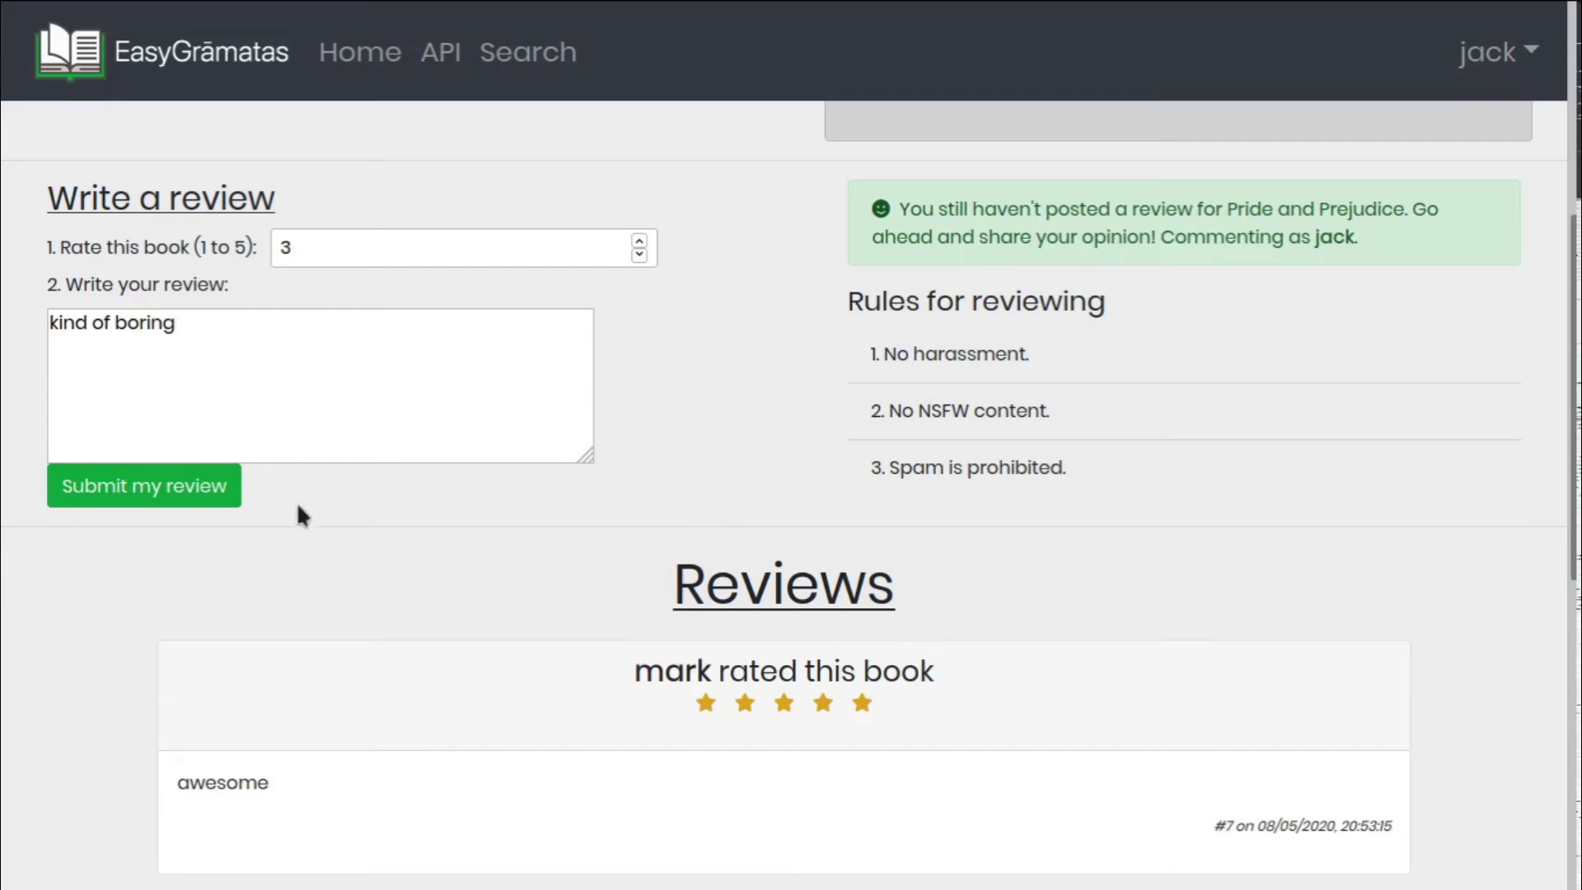
pyautogui.click(191, 503)
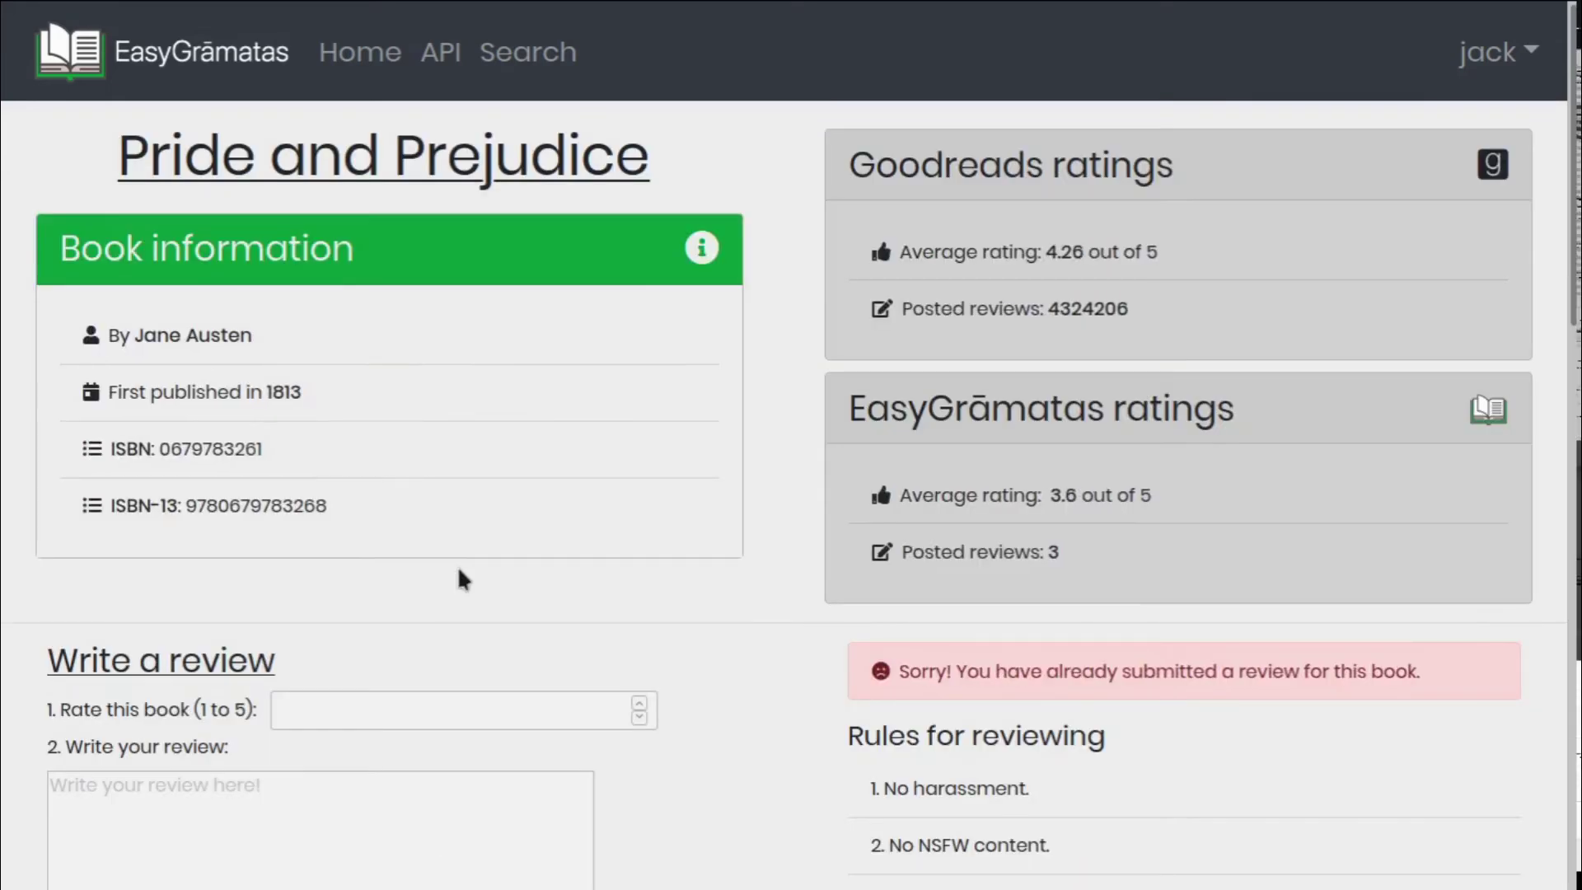
# Check the posted review's alert and resubmit, which returns 409 Conflict
pyautogui.scroll(-3, 813, 616)
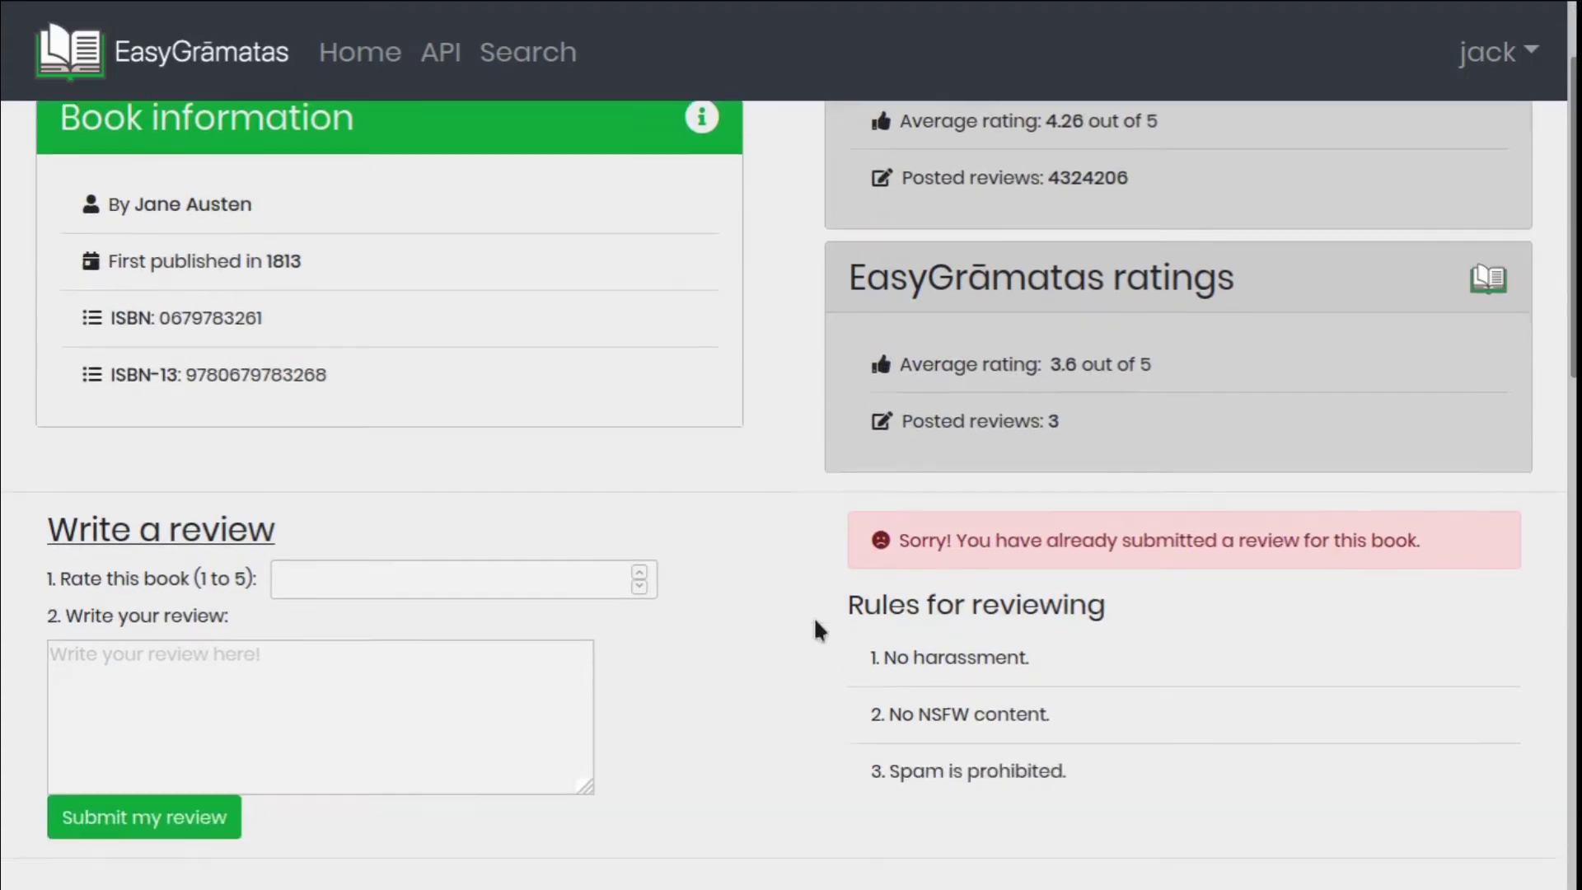
pyautogui.moveTo(893, 466); pyautogui.dragTo(1406, 512)
pyautogui.click(1403, 519)
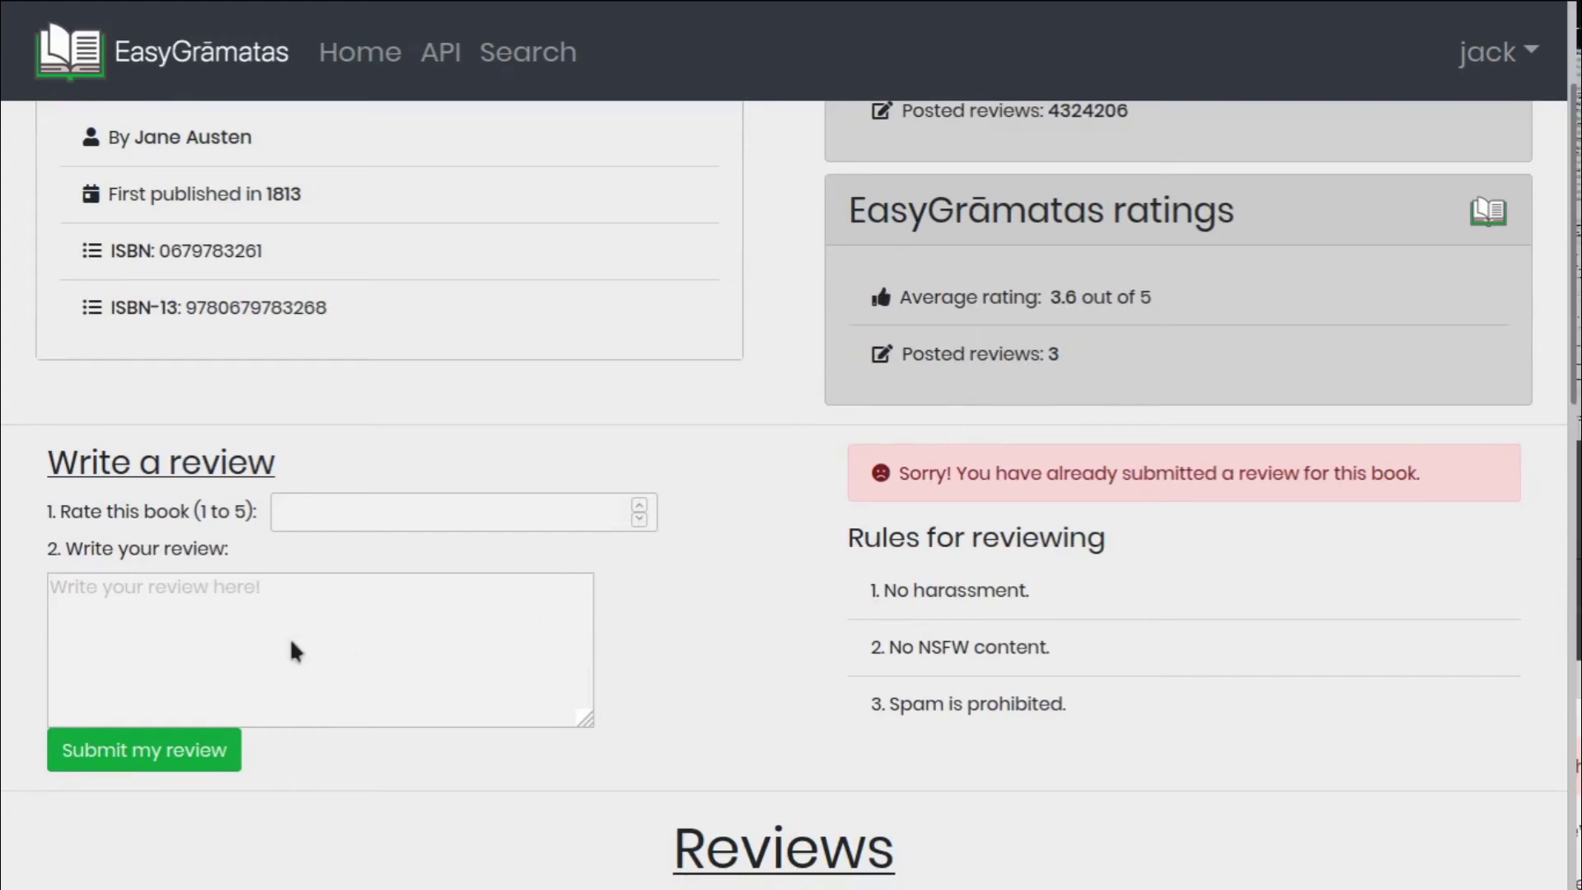
pyautogui.press('Return')
pyautogui.scroll(3, 604, 645)
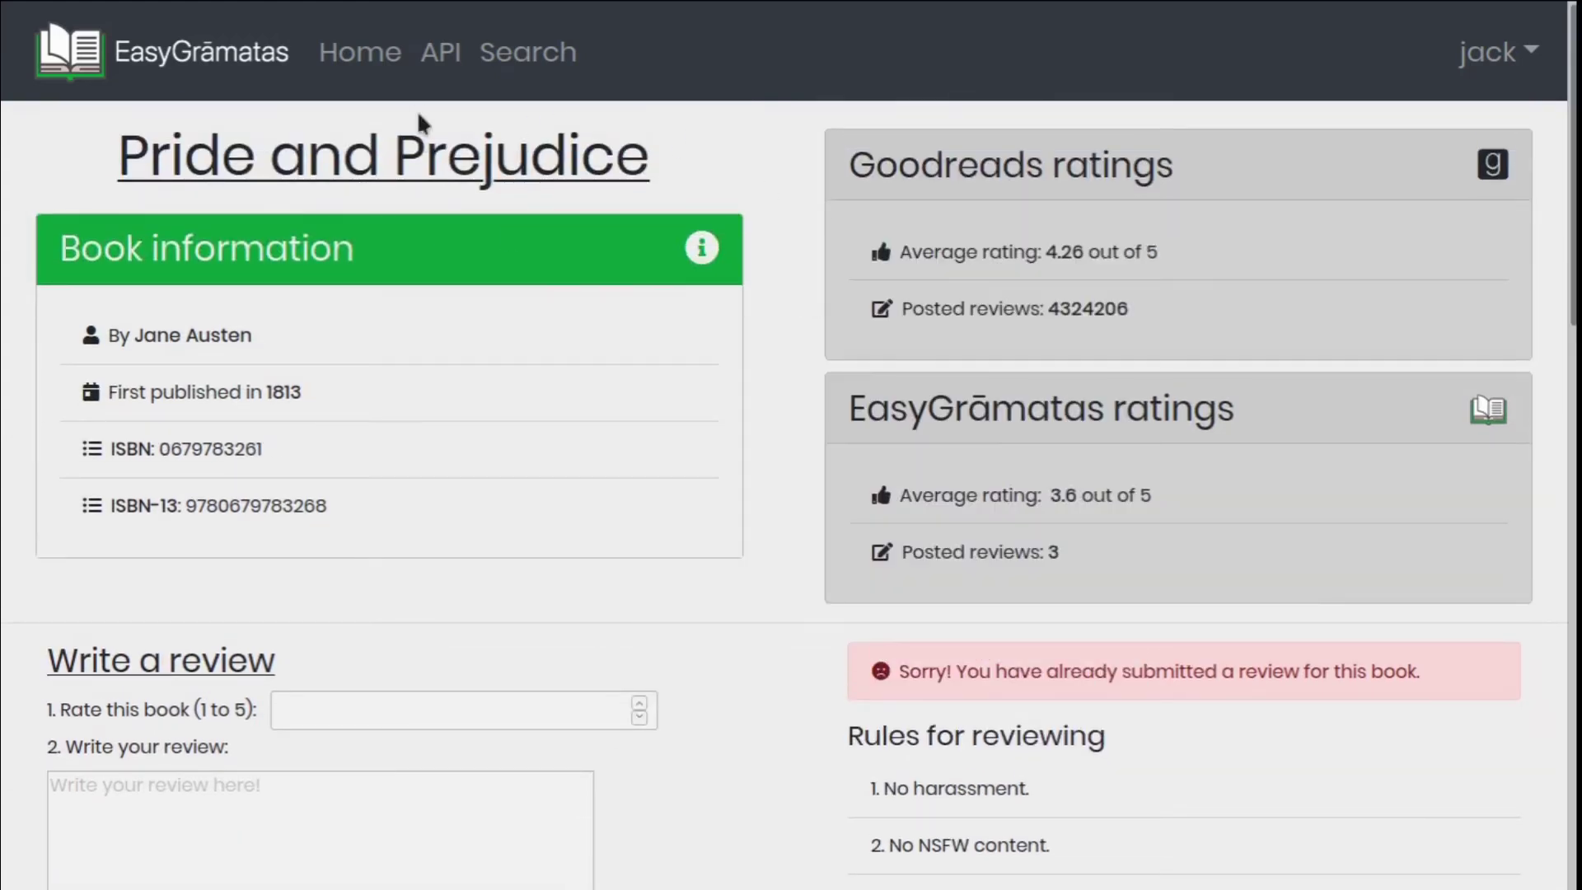
pyautogui.moveTo(280, 451); pyautogui.dragTo(159, 450)
pyautogui.hotkey('ctrl', 'c')
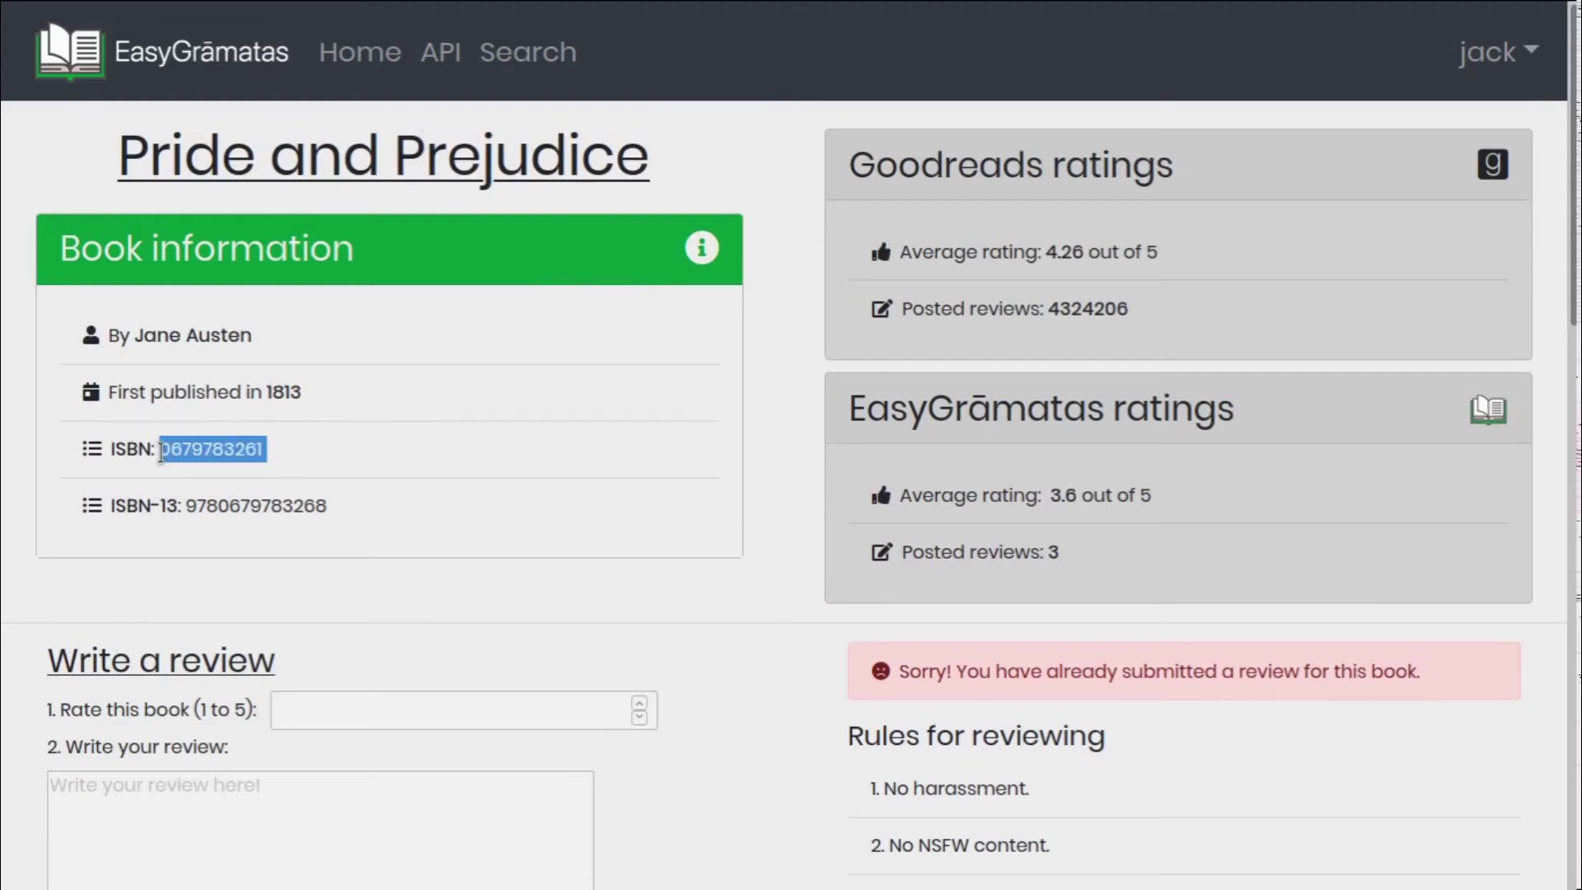
pyautogui.click(539, 527)
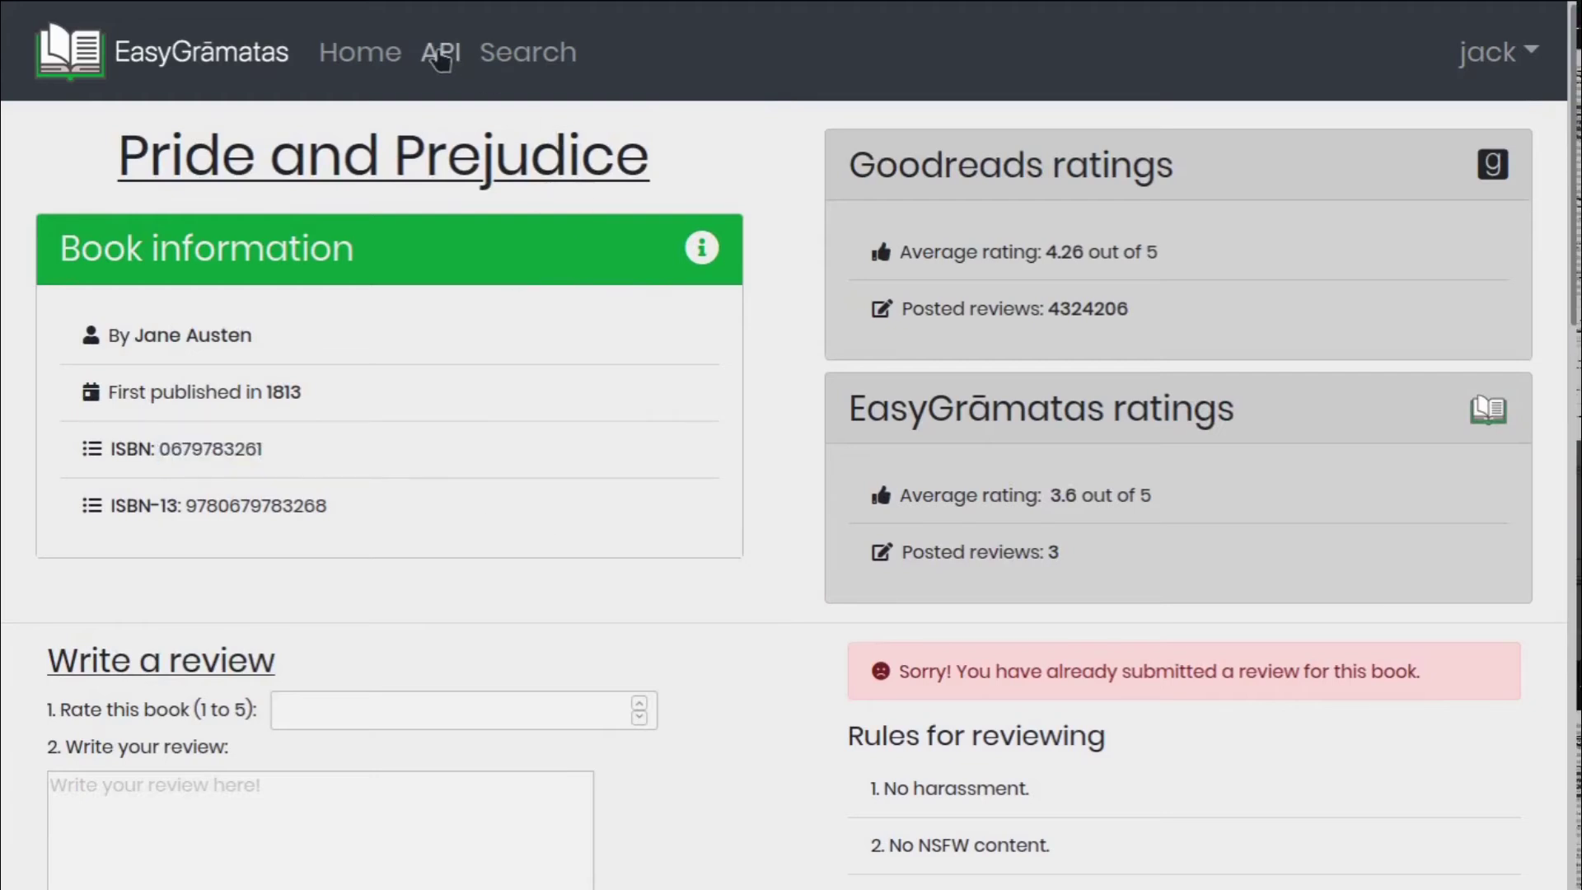
pyautogui.click(526, 53)
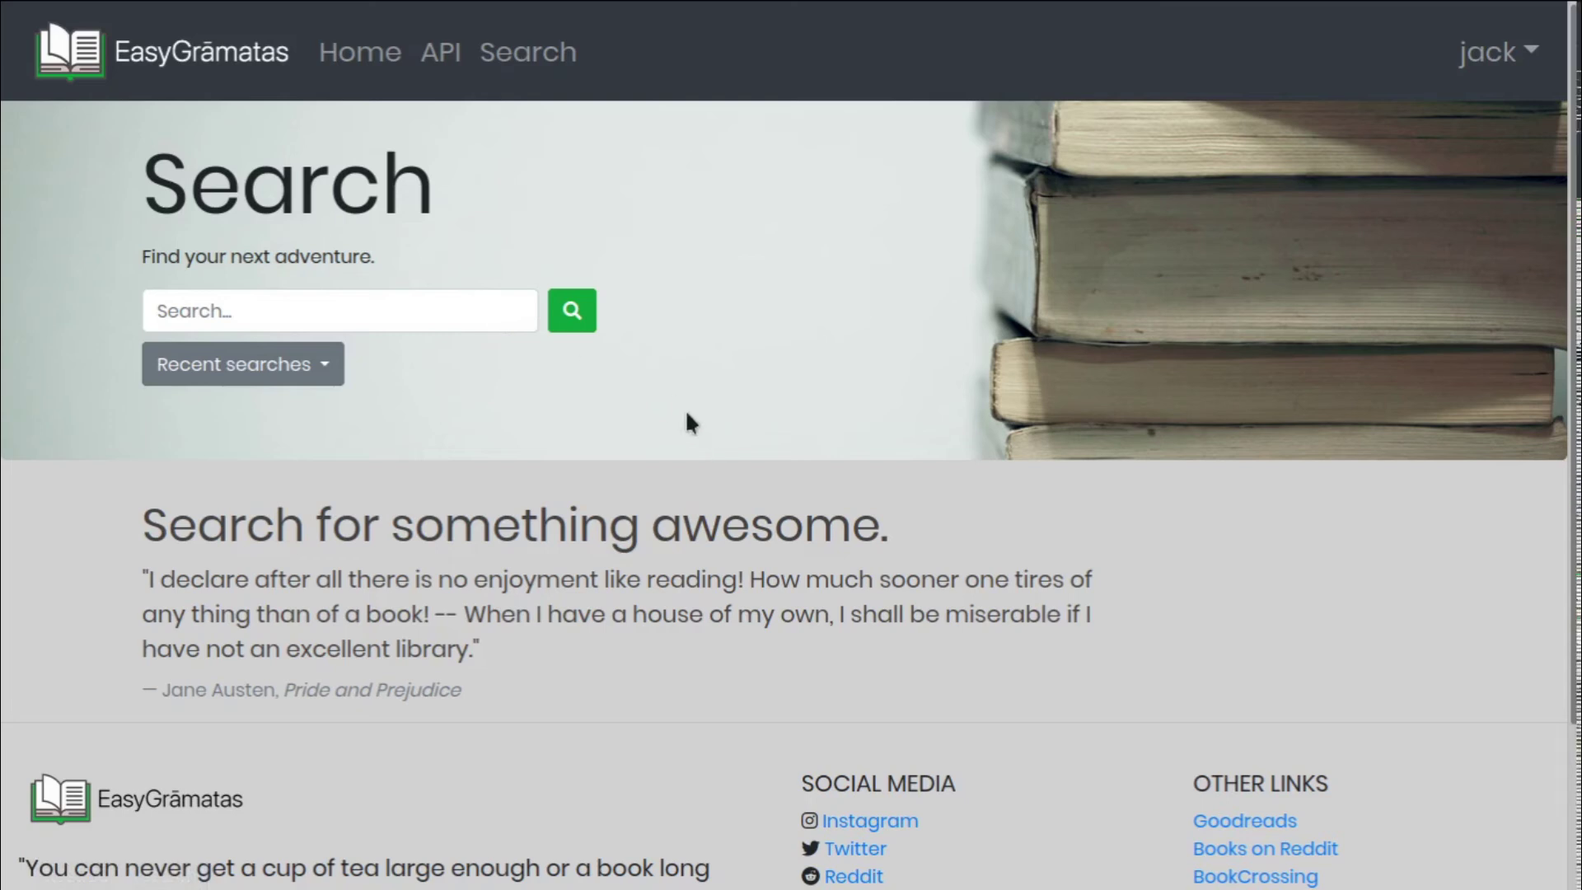
pyautogui.click(406, 319)
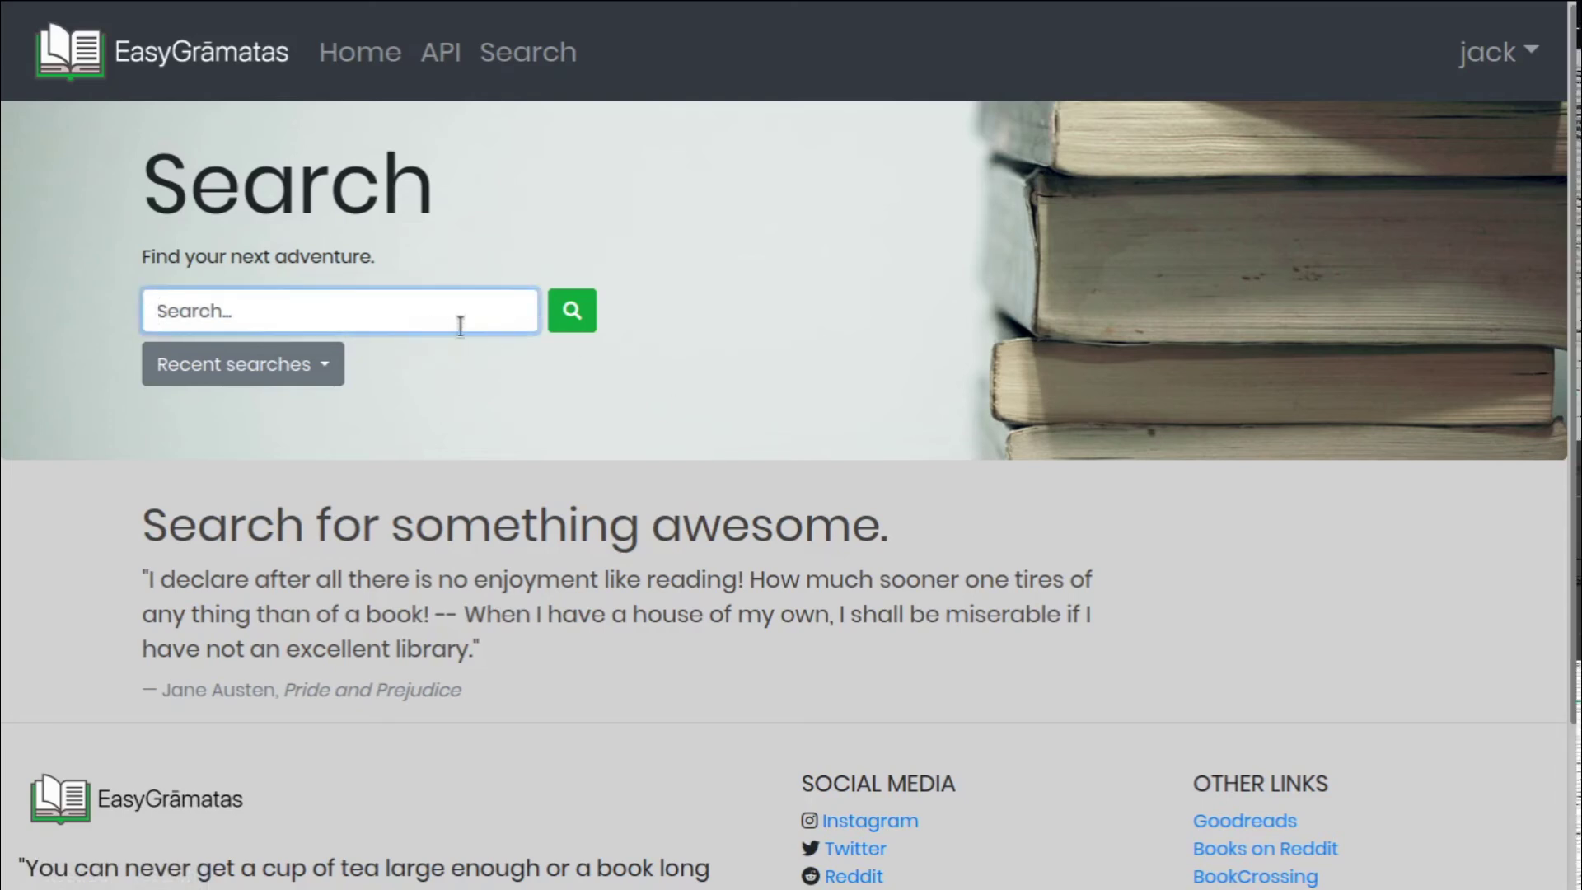
pyautogui.hotkey('ctrl', 'v')
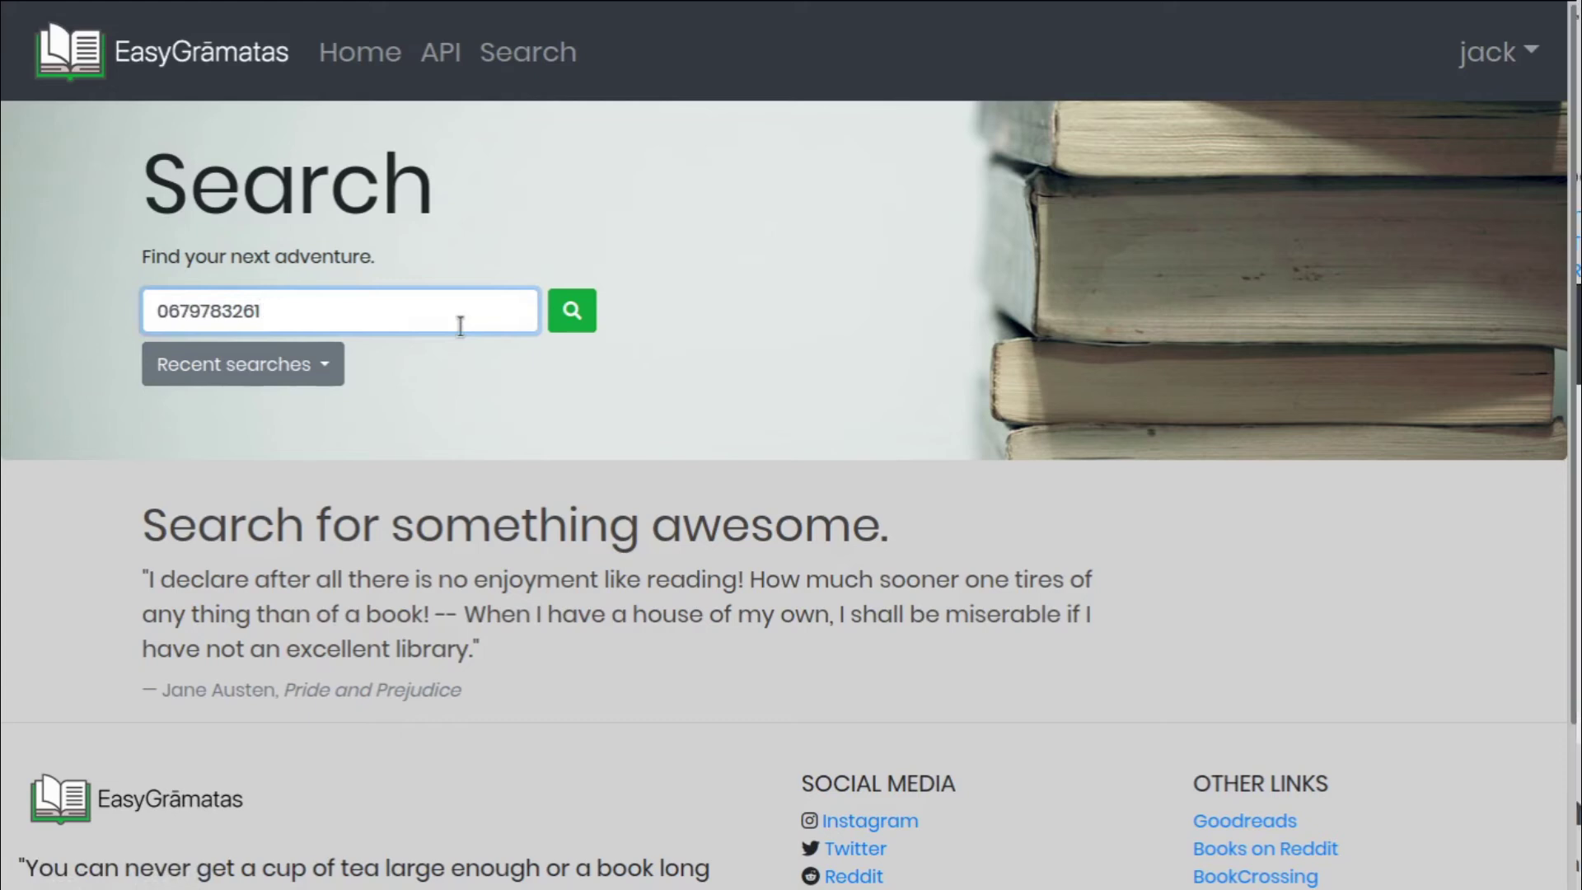
pyautogui.press('Return')
pyautogui.click(343, 503)
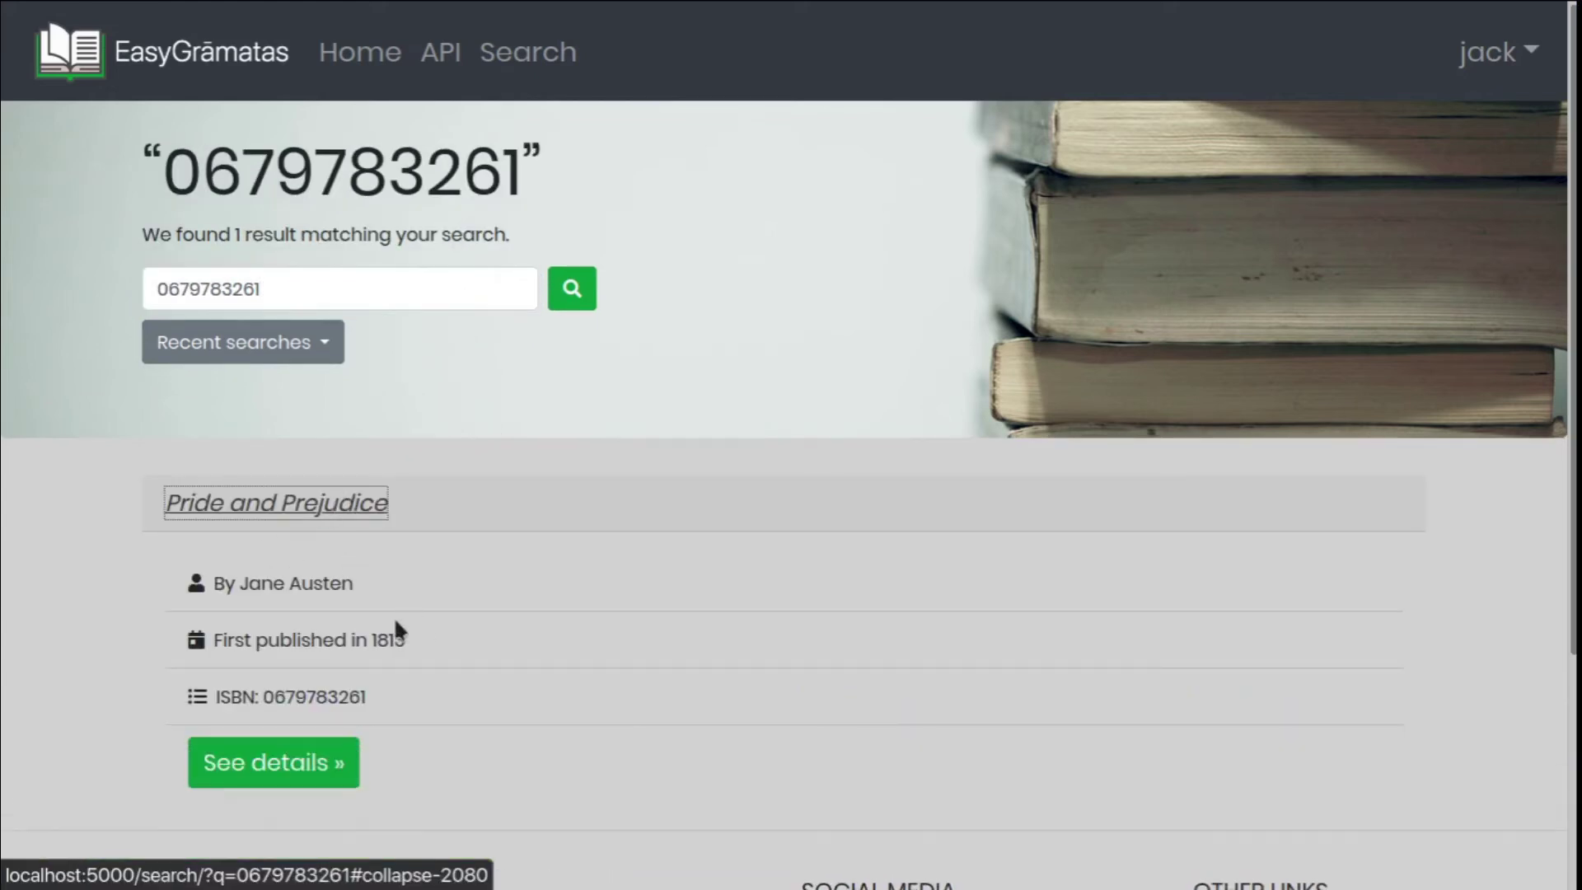
pyautogui.click(564, 624)
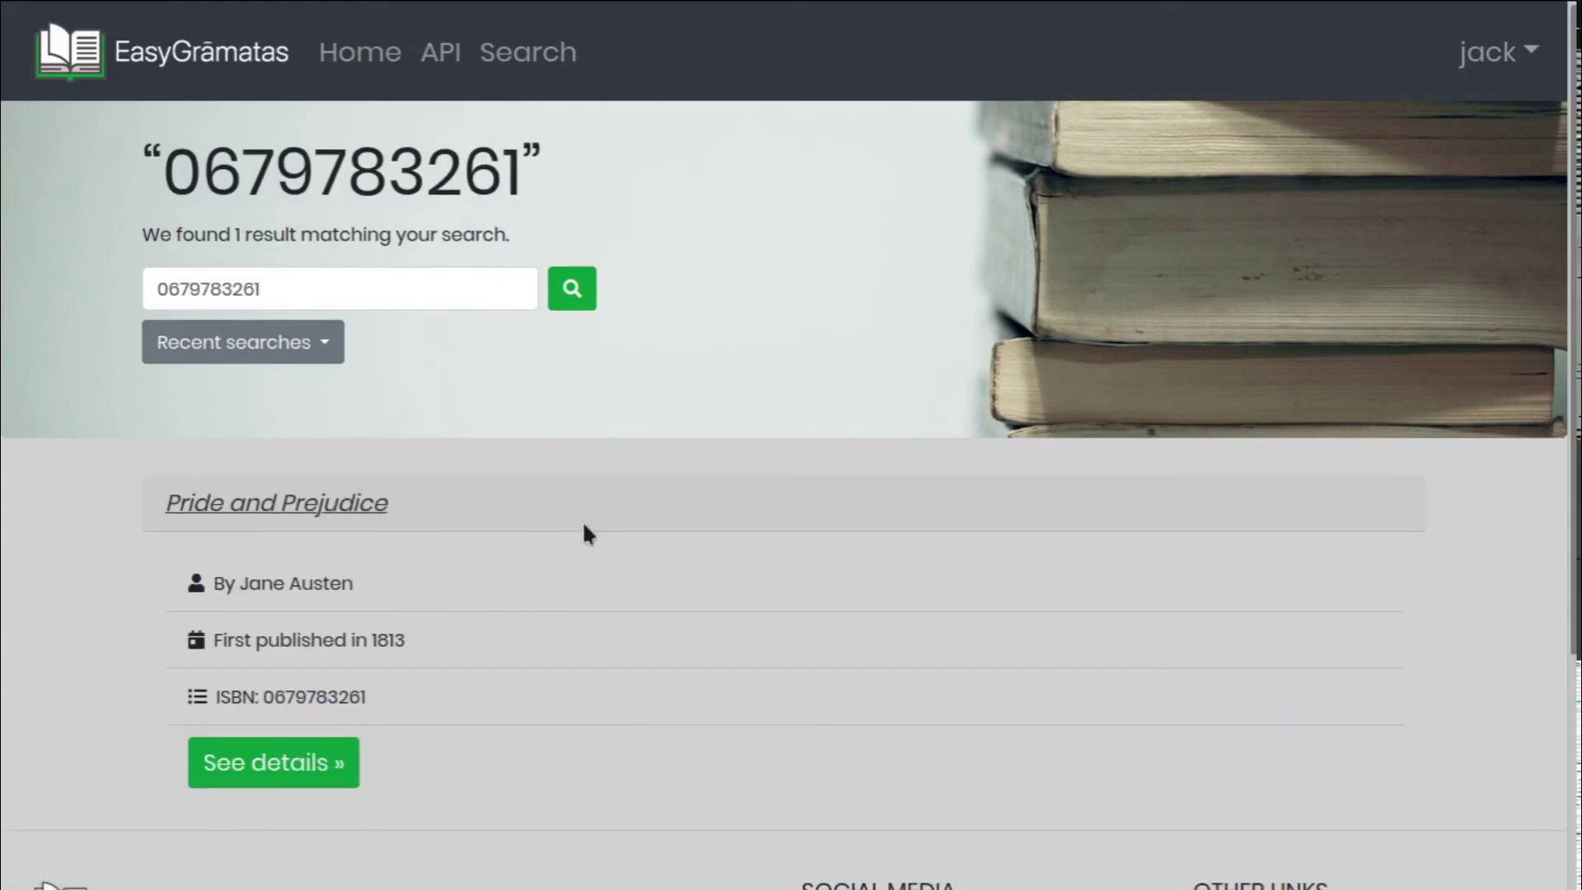
# Delete the search history and confirm the recent searches list is now empty
pyautogui.click(320, 342)
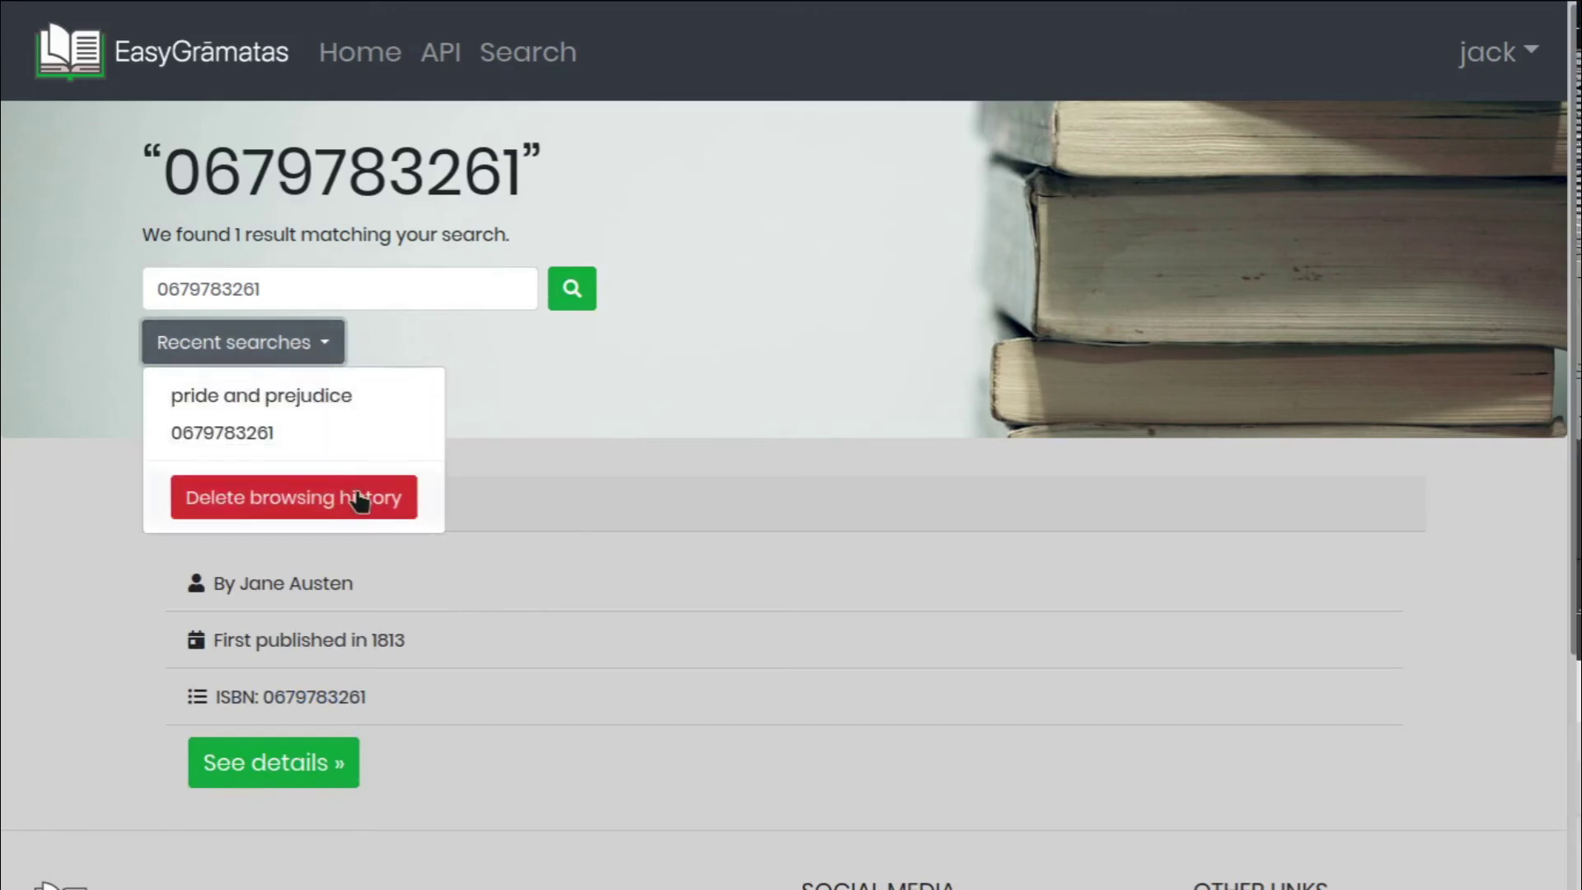
pyautogui.click(360, 500)
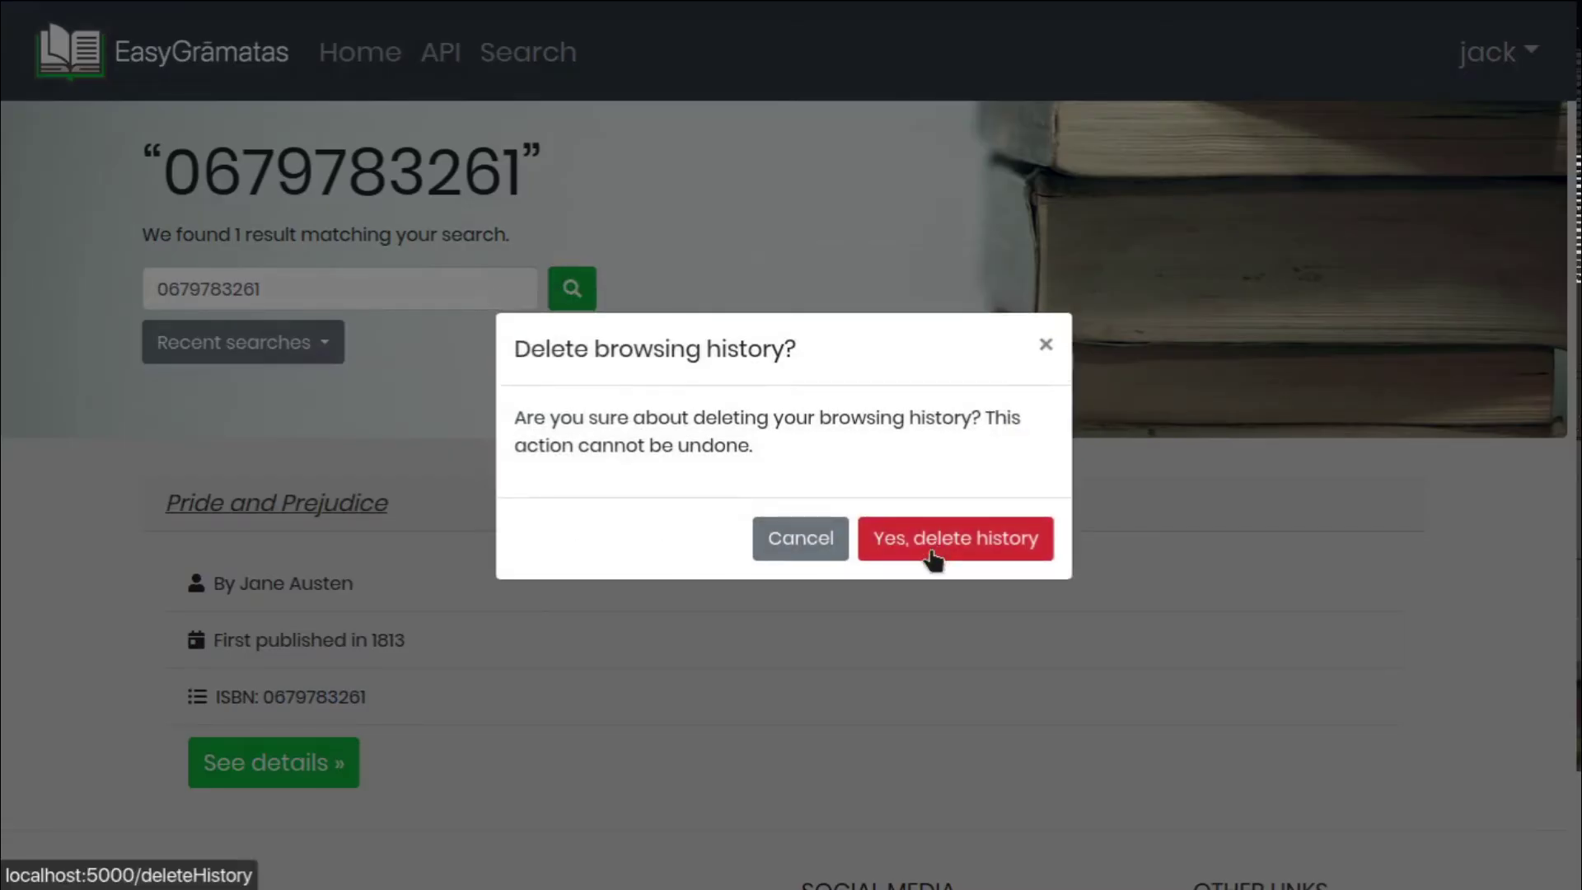
pyautogui.click(934, 558)
pyautogui.click(311, 365)
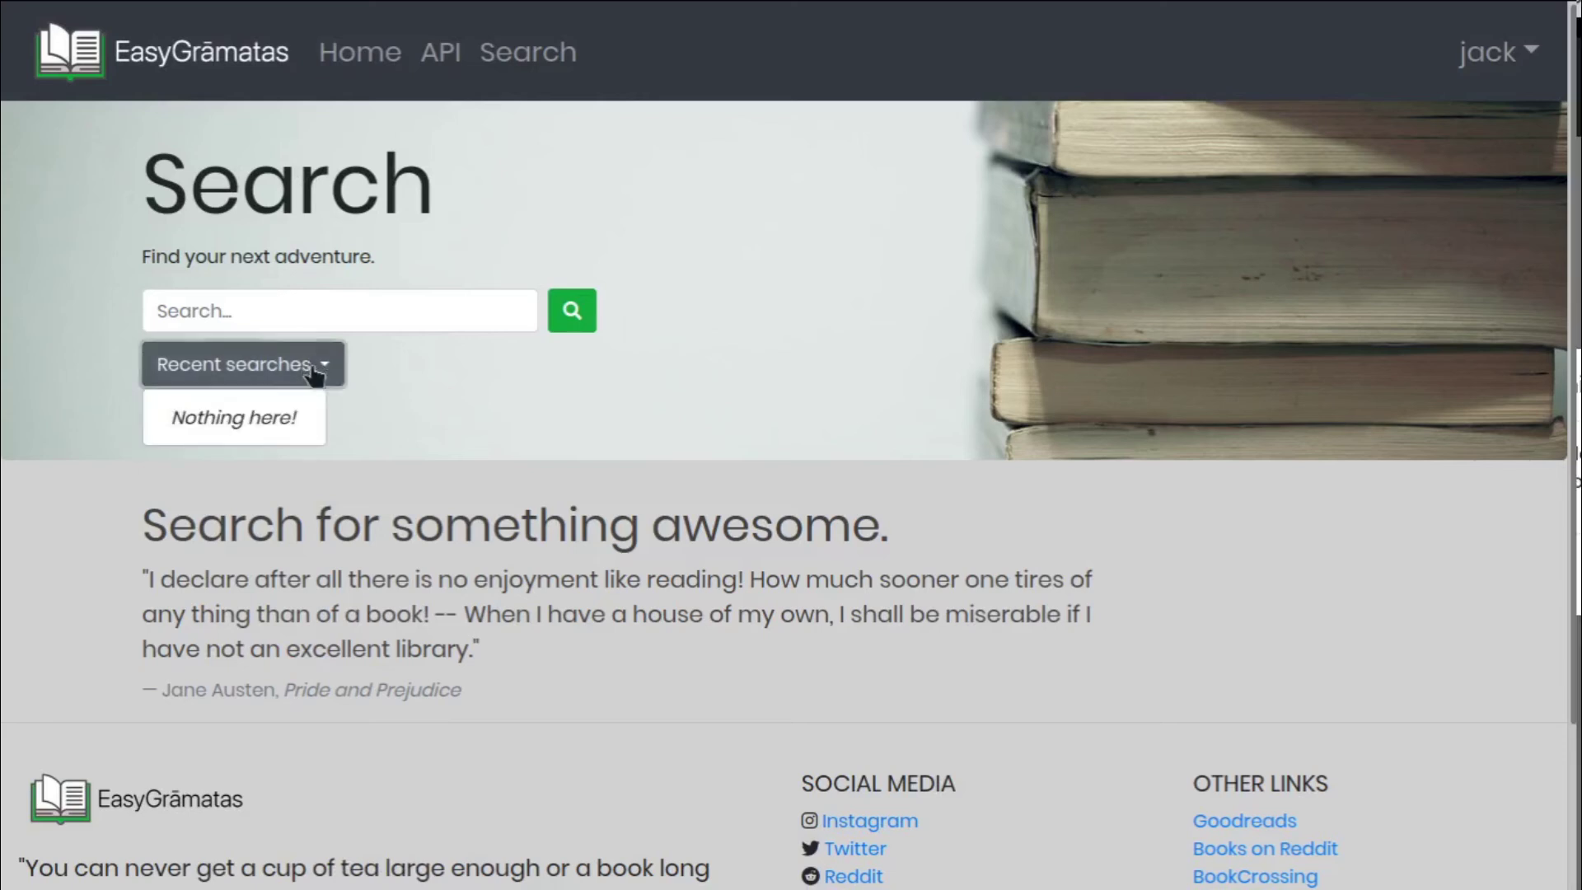
pyautogui.click(618, 490)
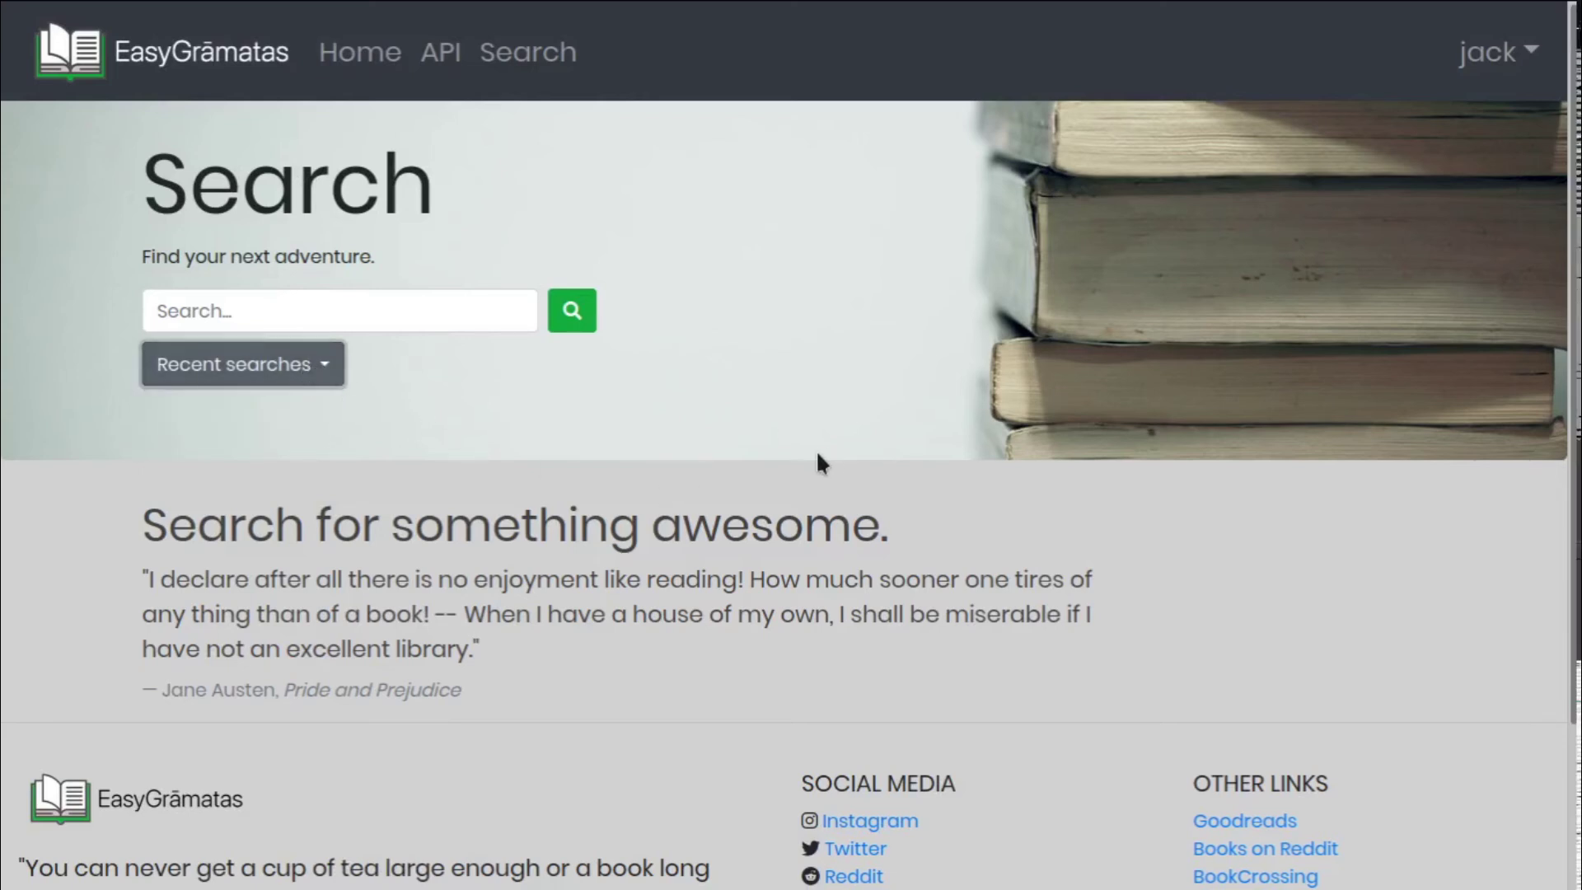
pyautogui.click(443, 53)
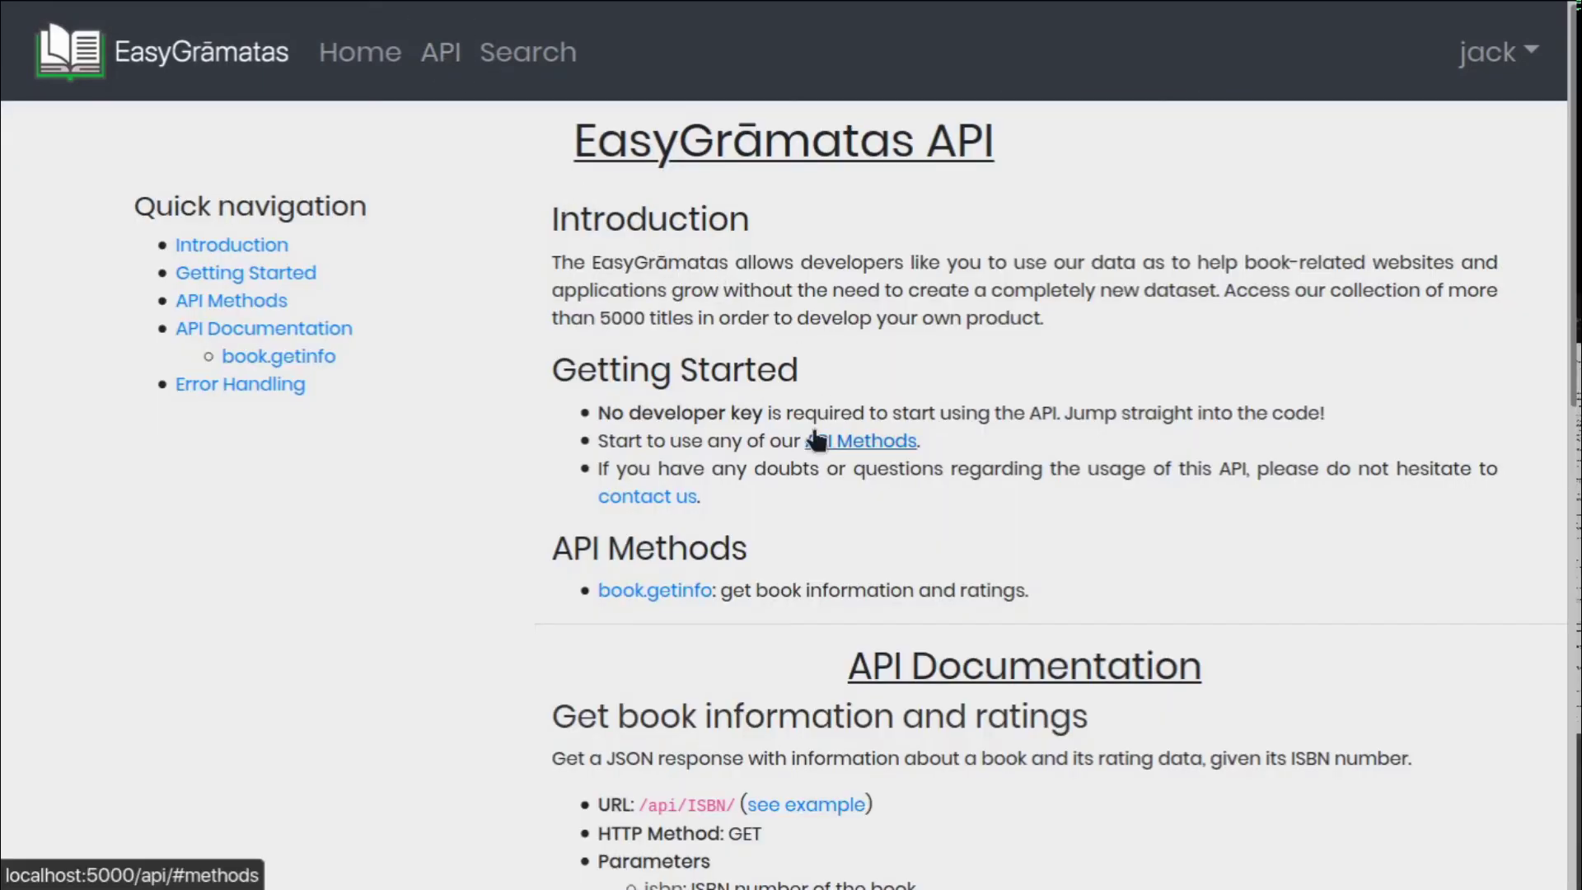
pyautogui.scroll(-3, 1006, 427)
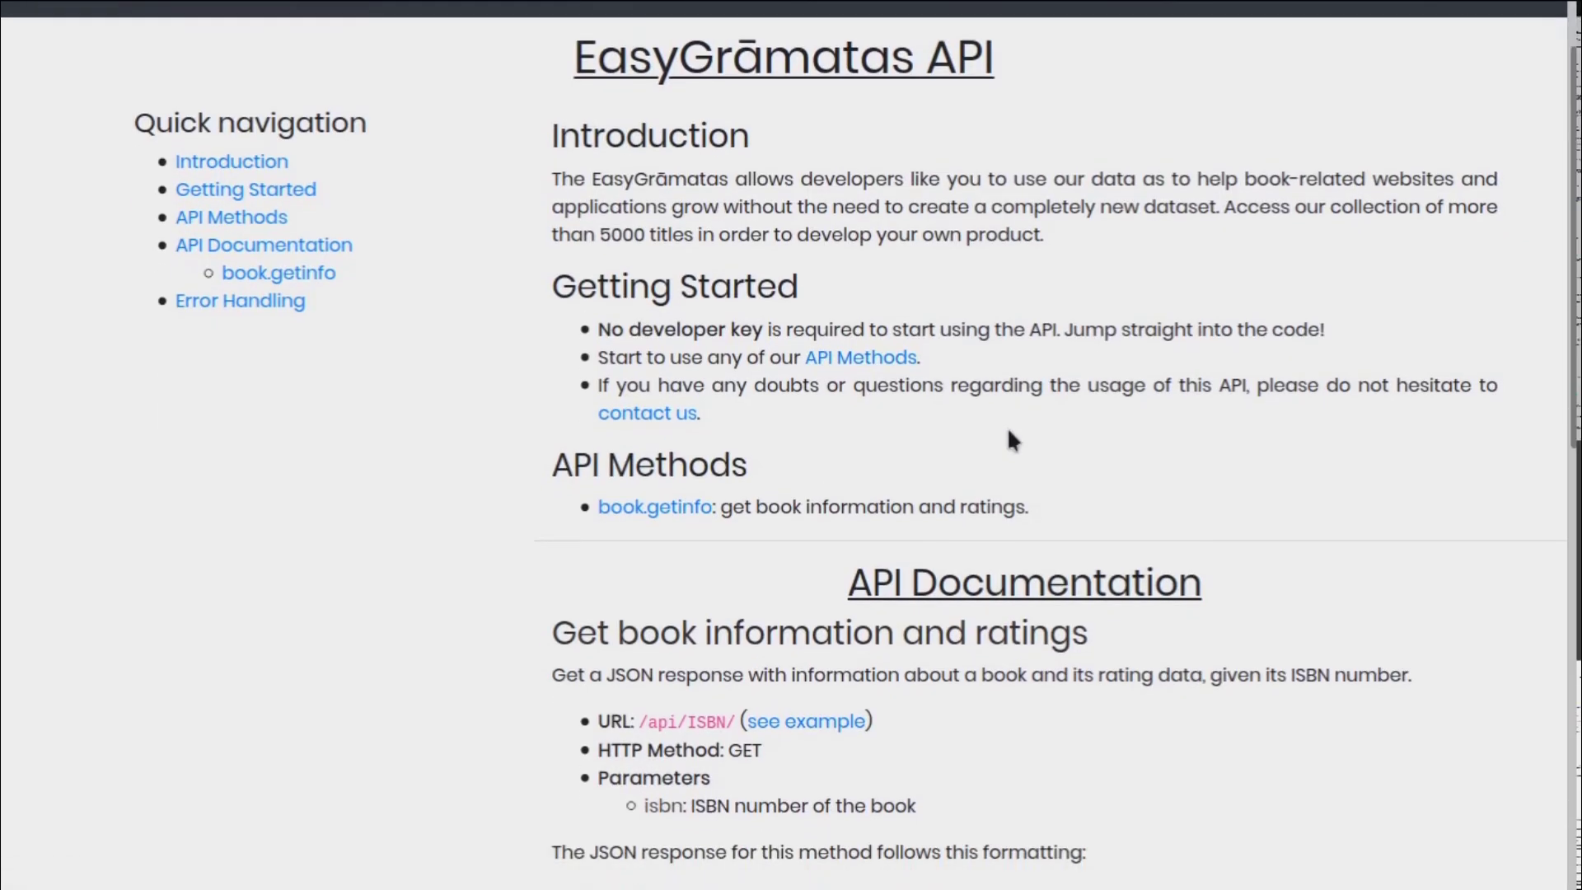
pyautogui.scroll(-7, 1006, 427)
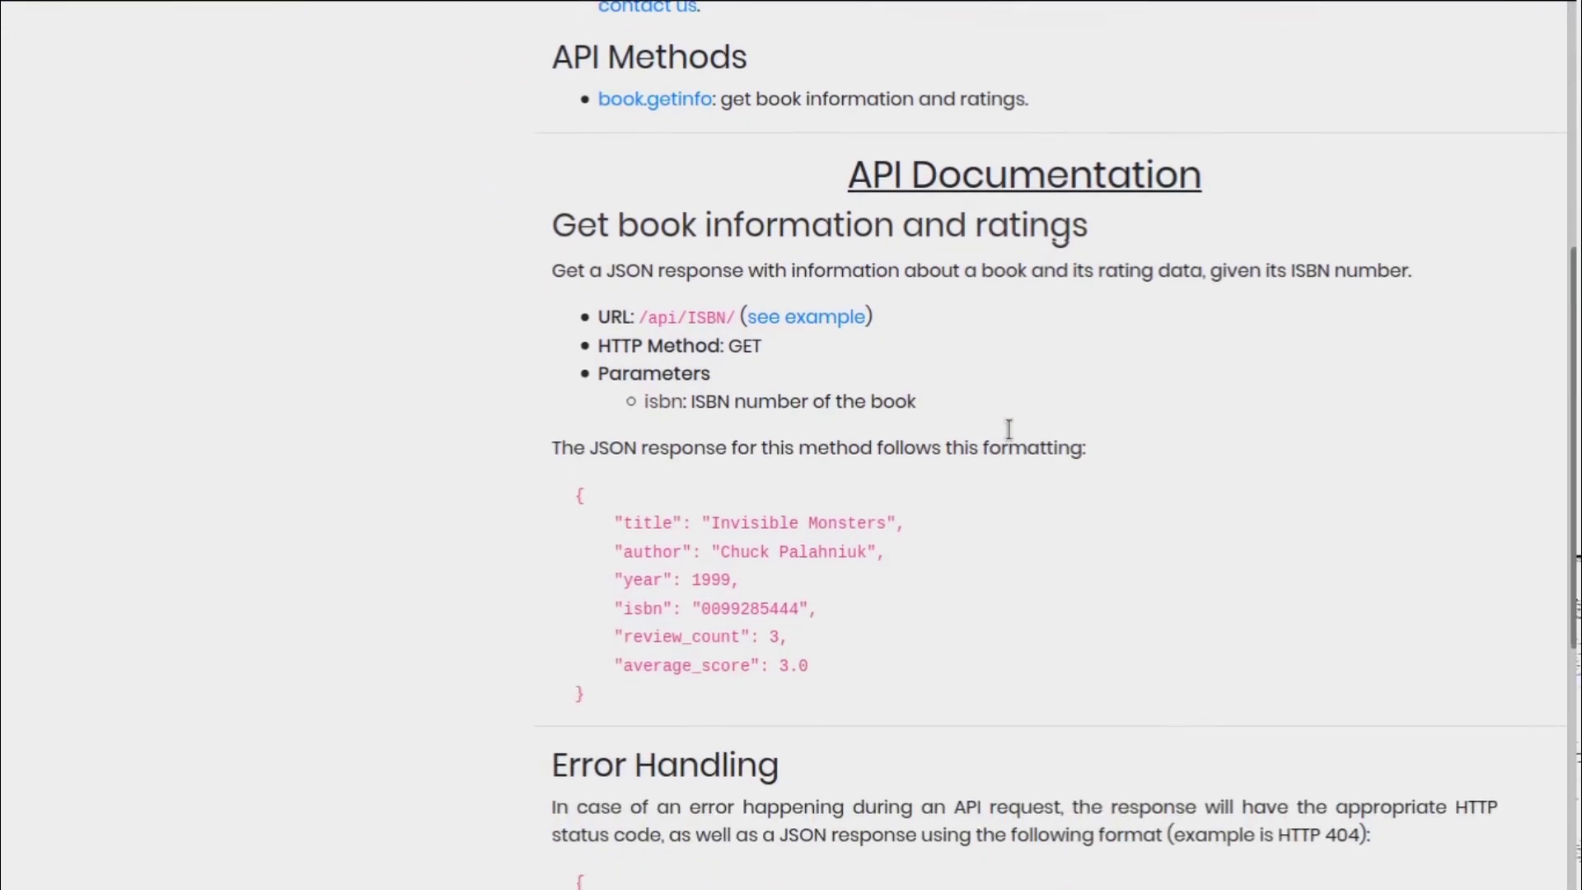
pyautogui.scroll(10, 1011, 437)
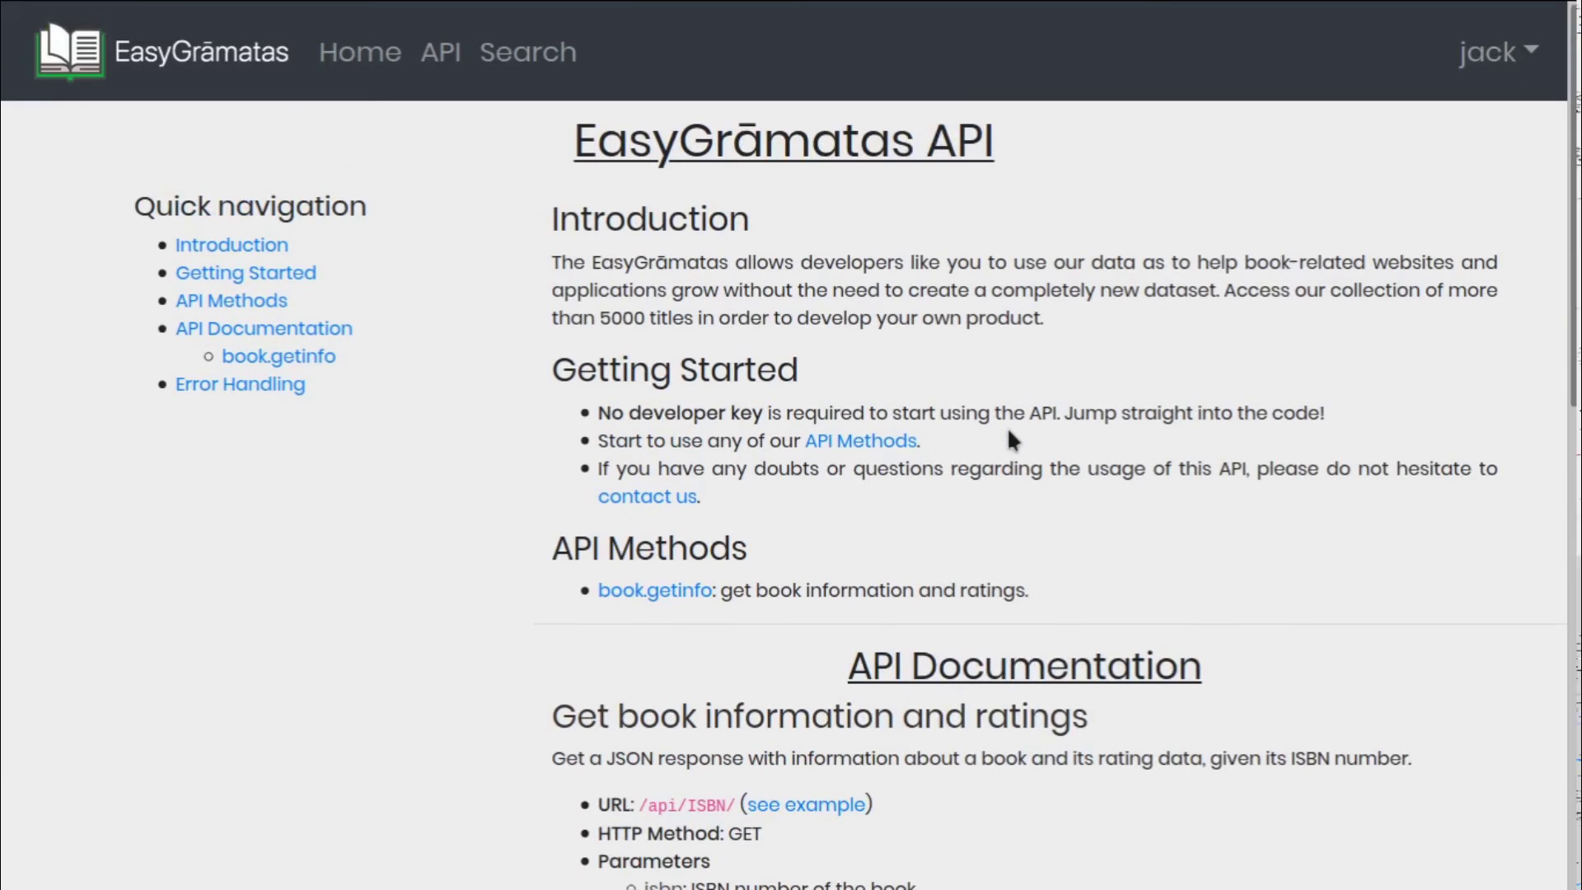
pyautogui.hotkey('ctrl', 'l')
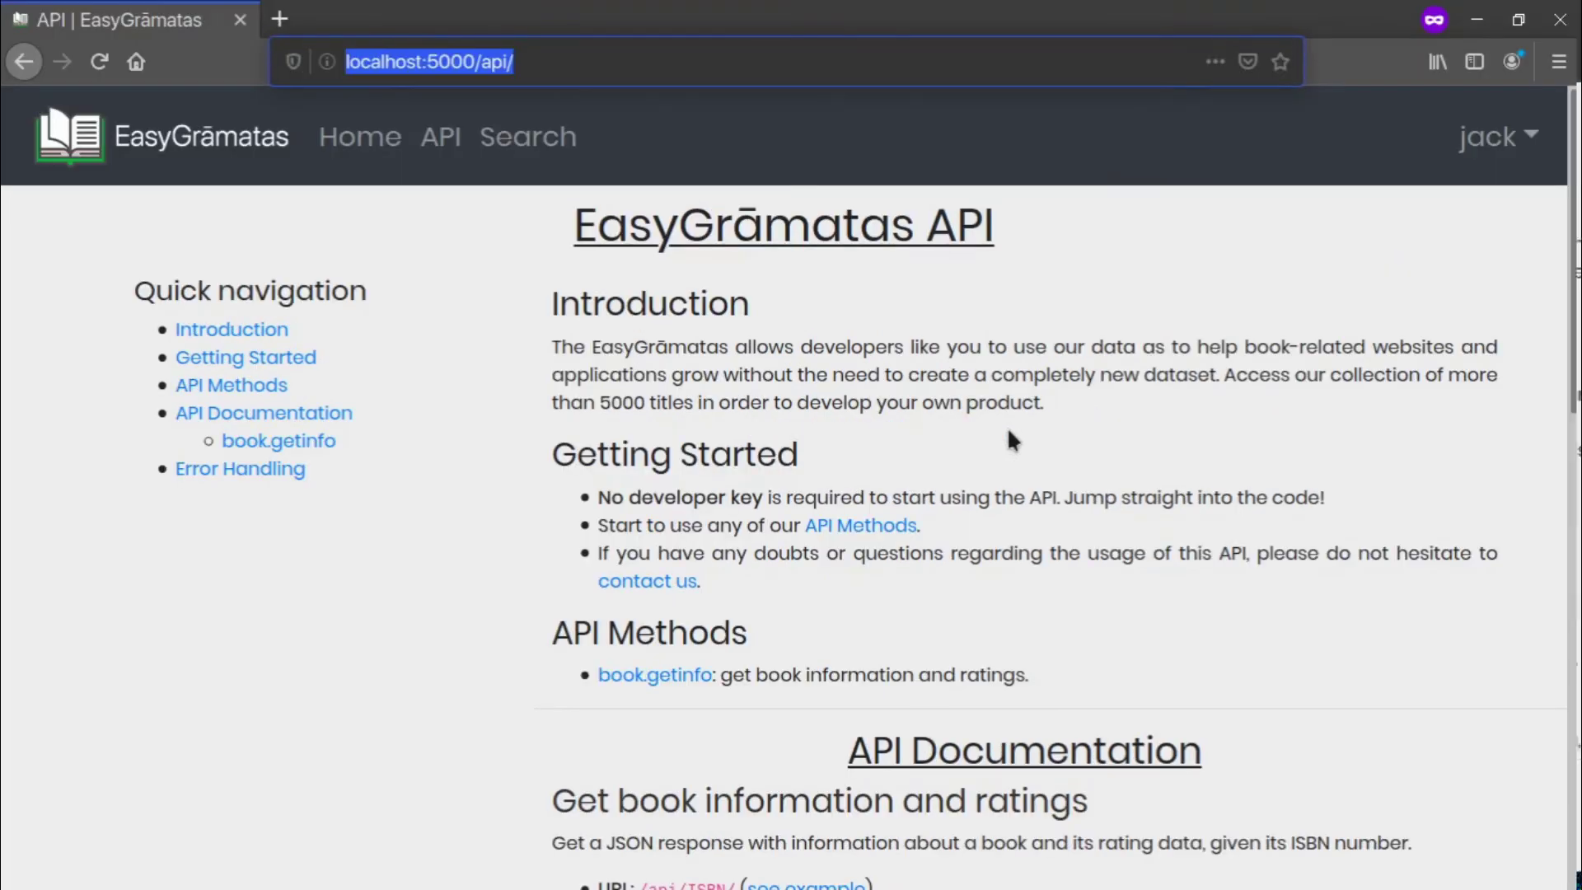
pyautogui.click(671, 66)
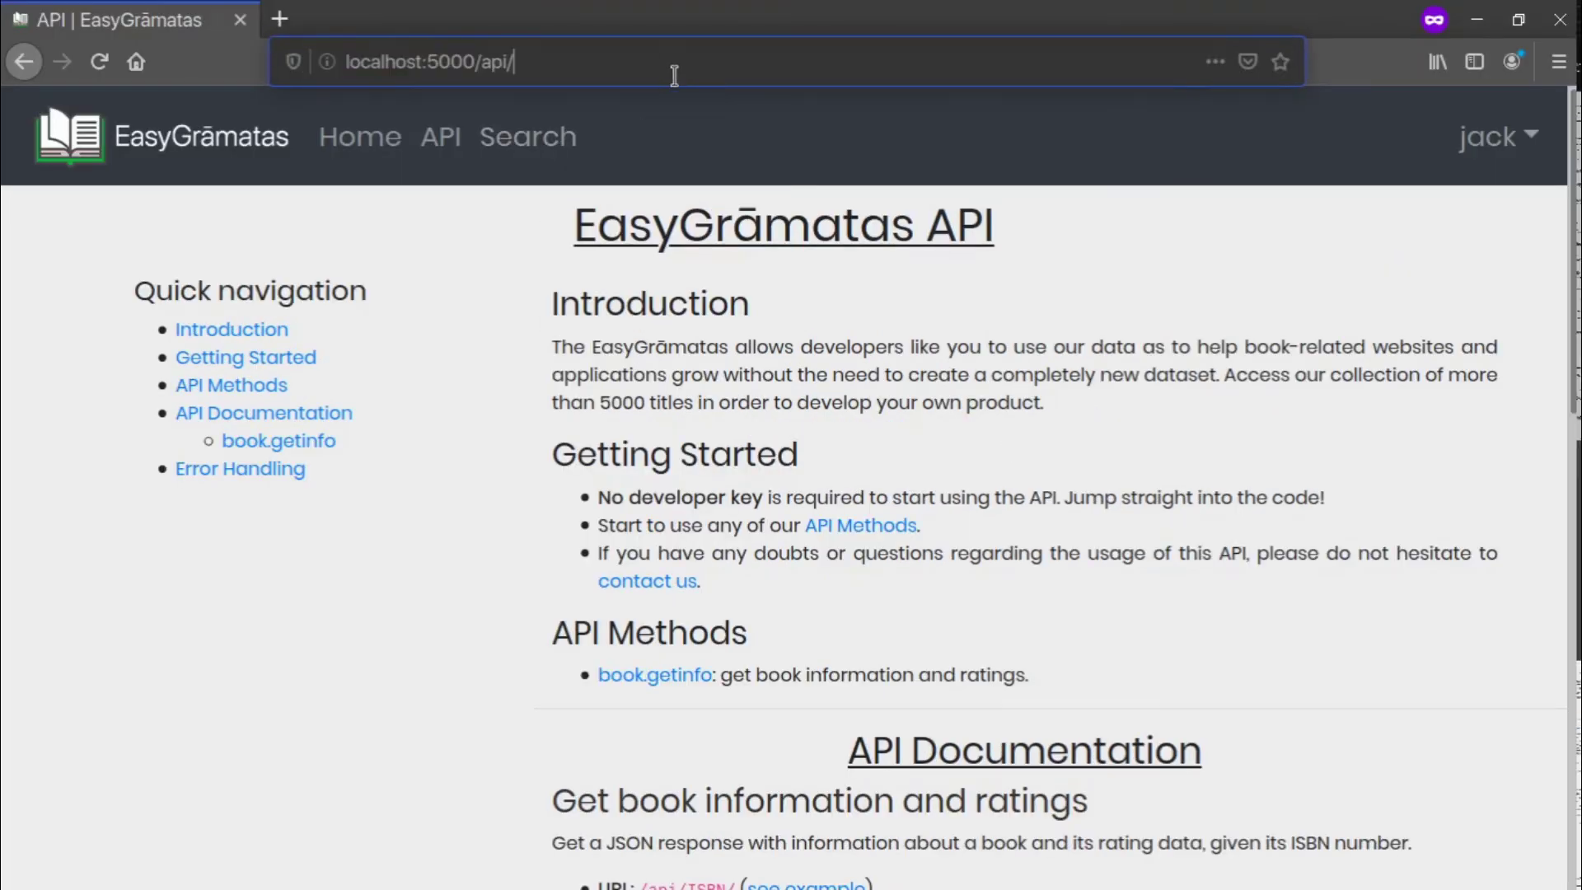
pyautogui.write('0679783261')
pyautogui.press('Return')
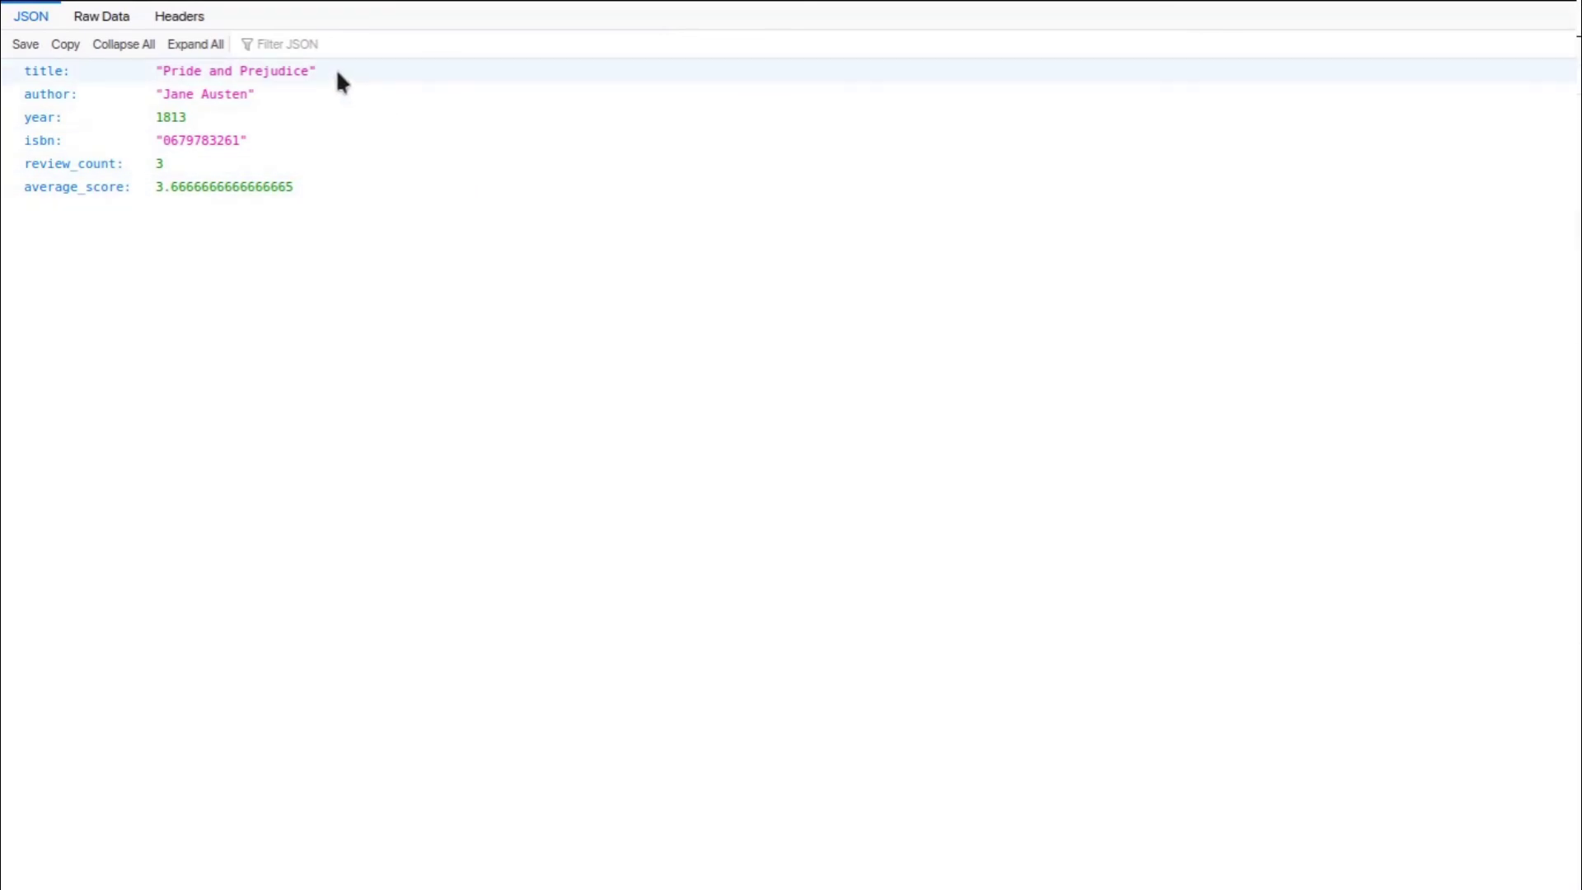
# Inspect the JSON's title, author, isbn, review_count and average_score fields
pyautogui.click(339, 75)
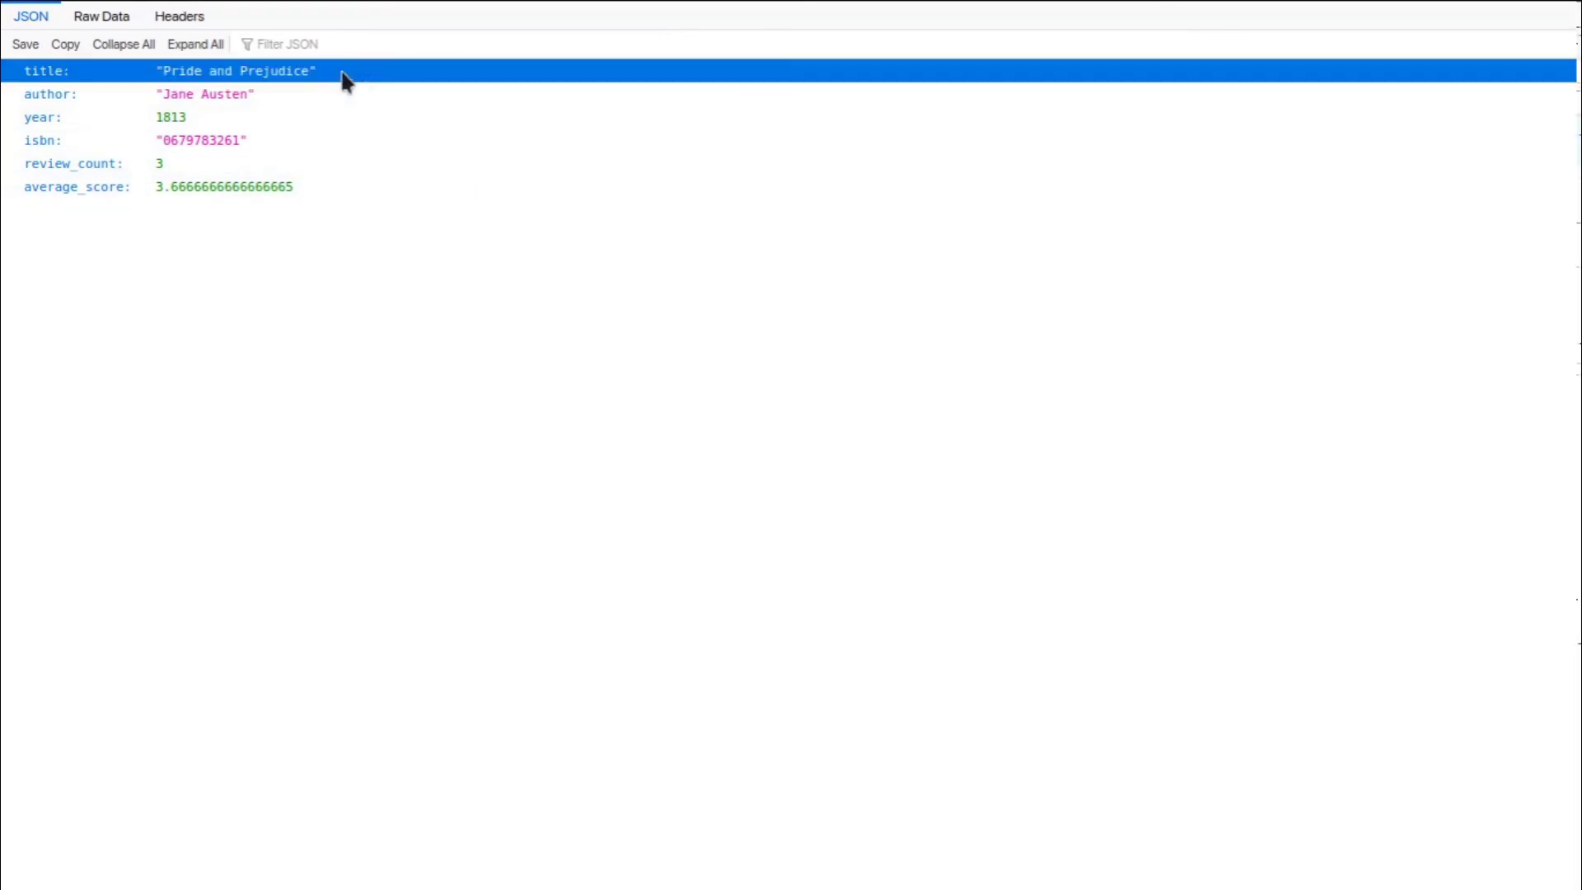
pyautogui.click(293, 121)
pyautogui.click(340, 141)
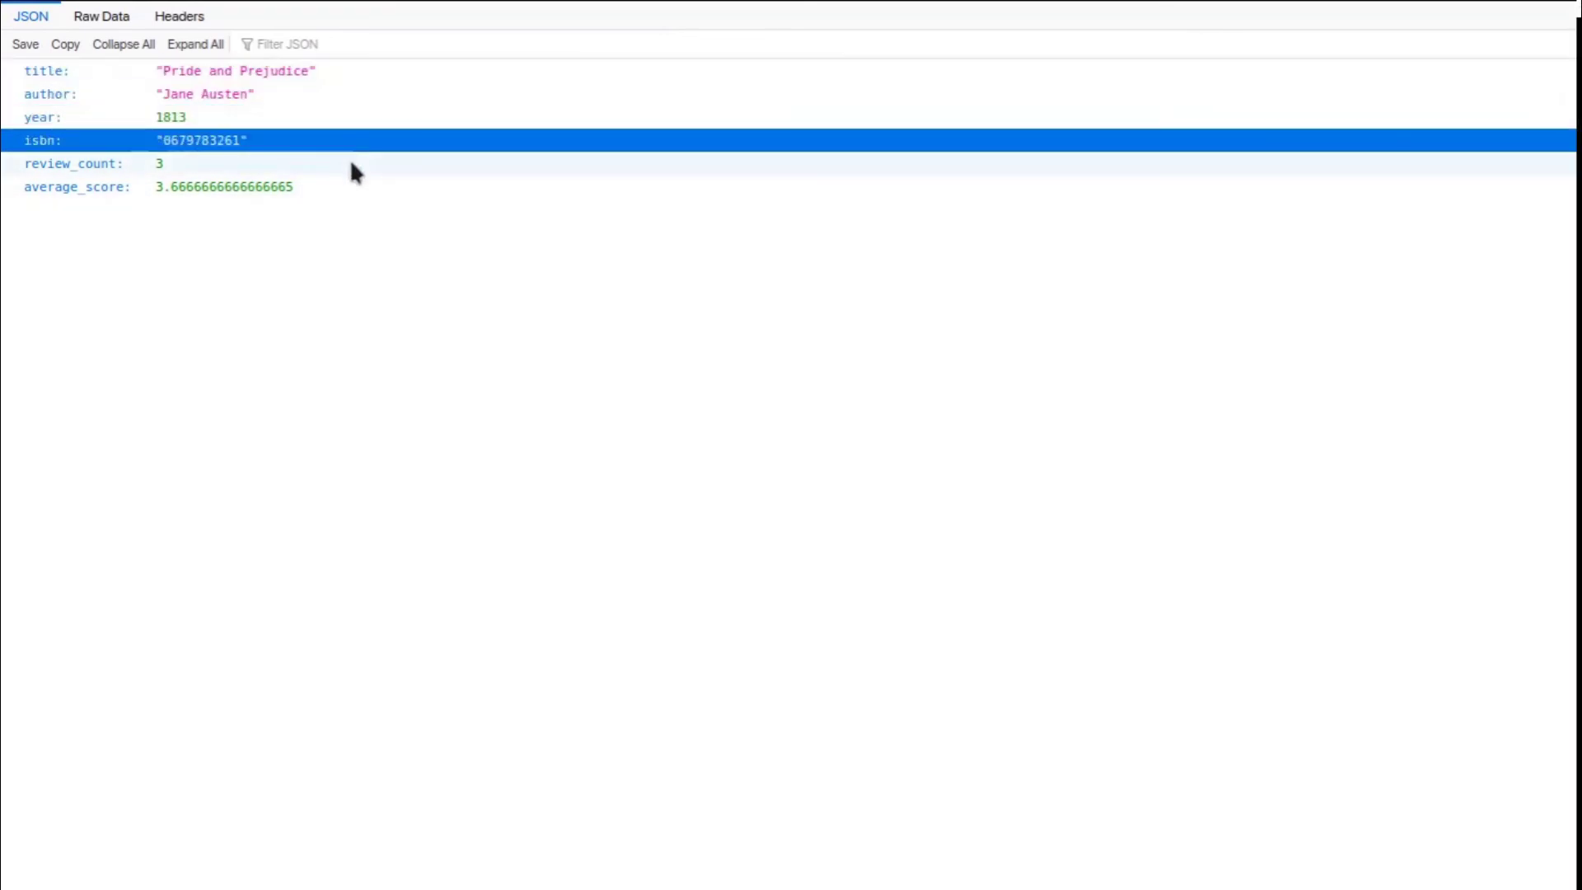
pyautogui.click(343, 158)
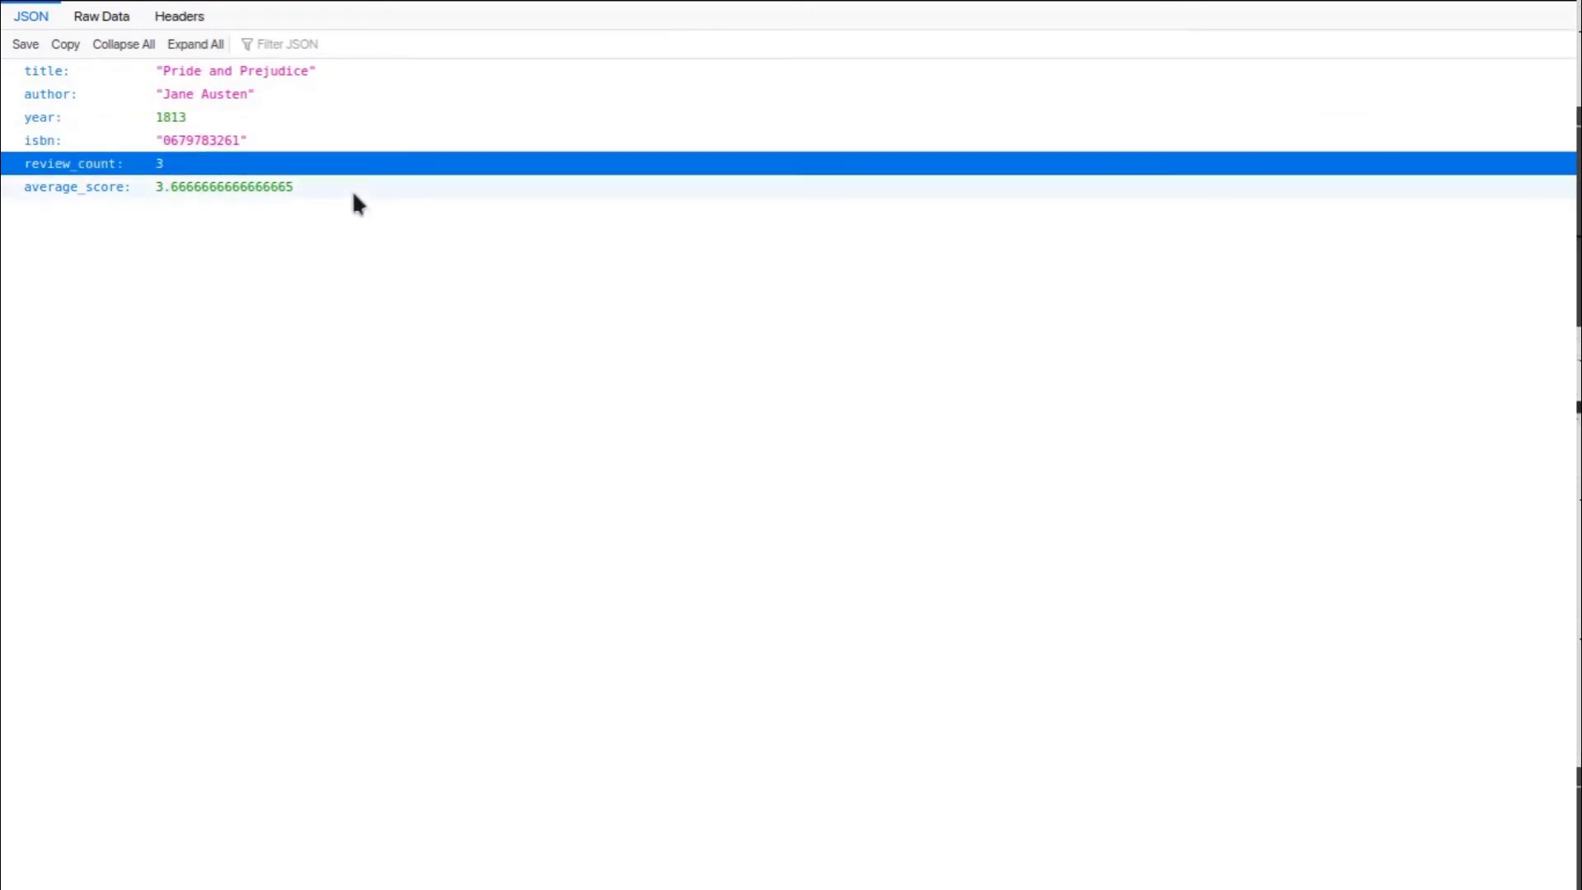
pyautogui.click(353, 190)
pyautogui.moveTo(634, 9)
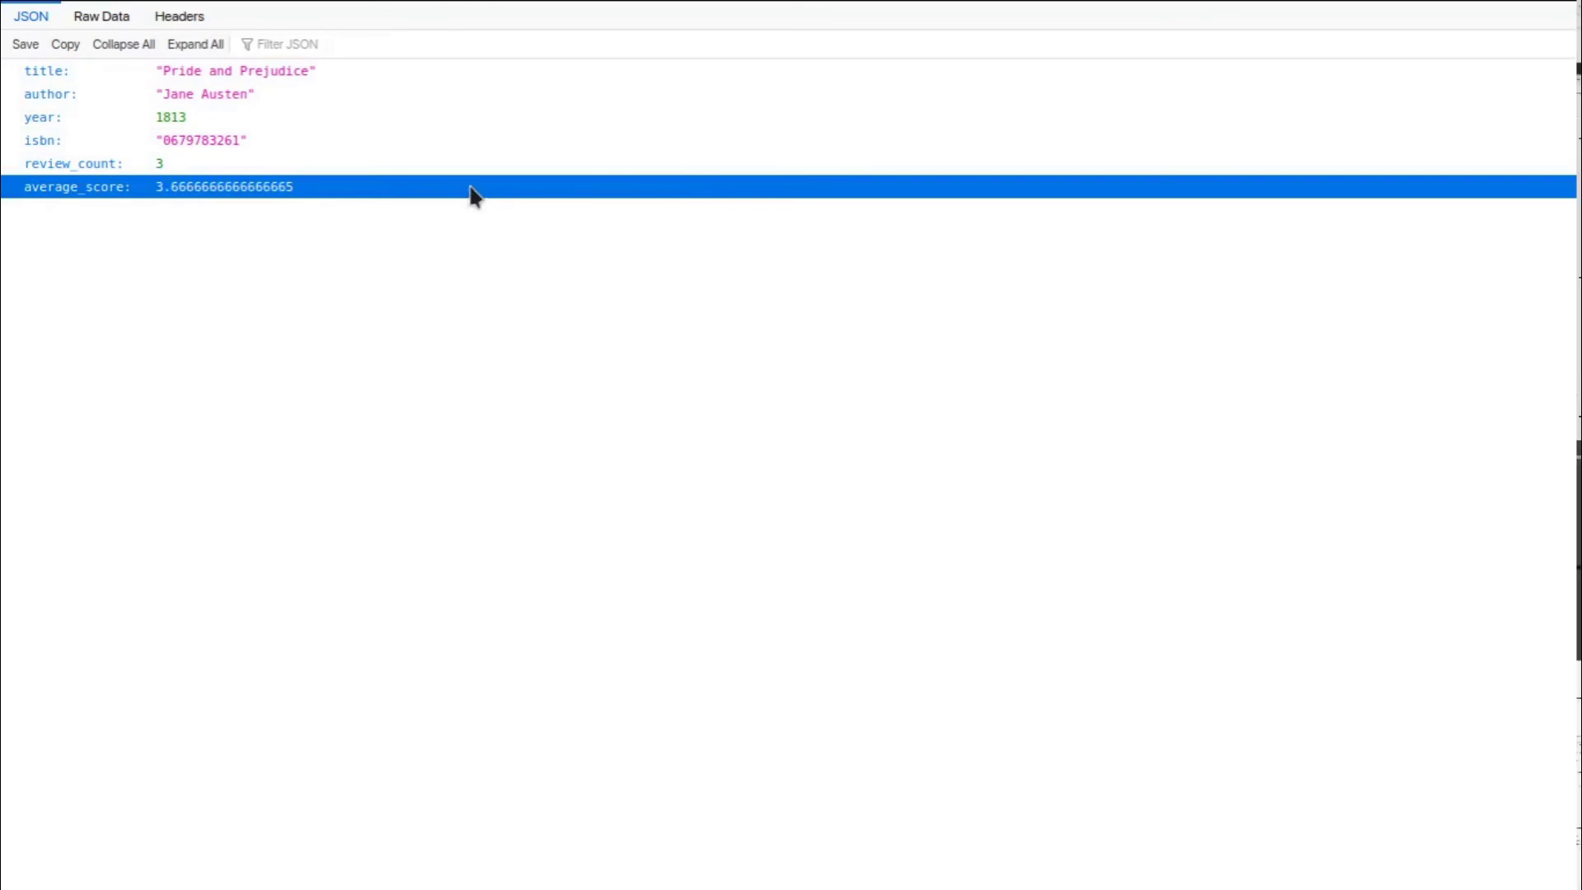
pyautogui.moveTo(582, 7)
pyautogui.click(646, 60)
pyautogui.doubleClick(647, 59)
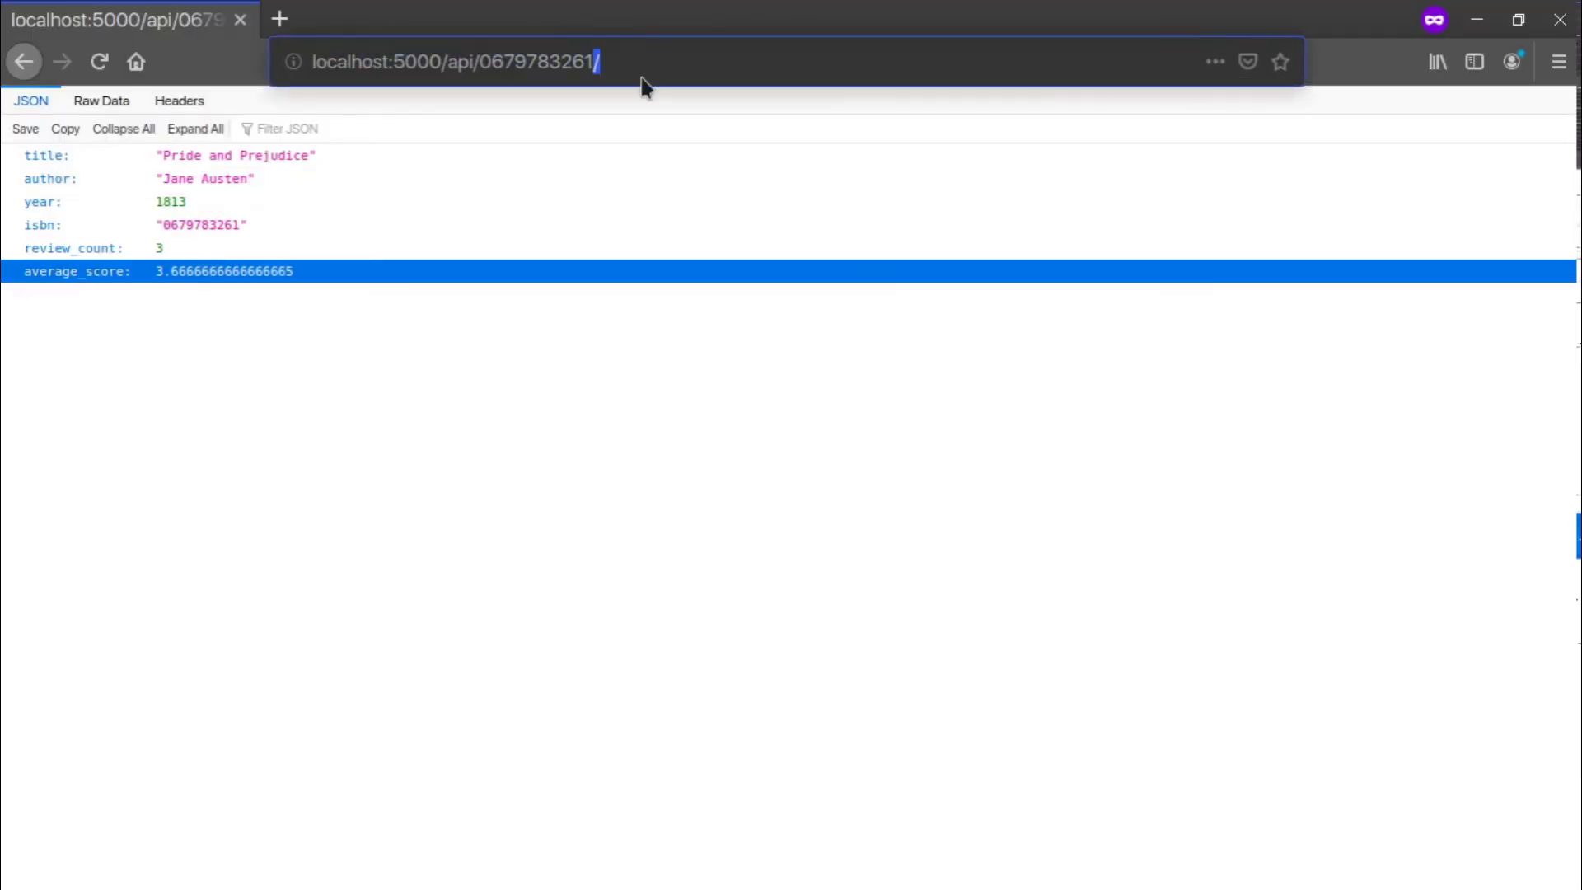
pyautogui.press('BackSpace')
pyautogui.write('0')
pyautogui.press('Return')
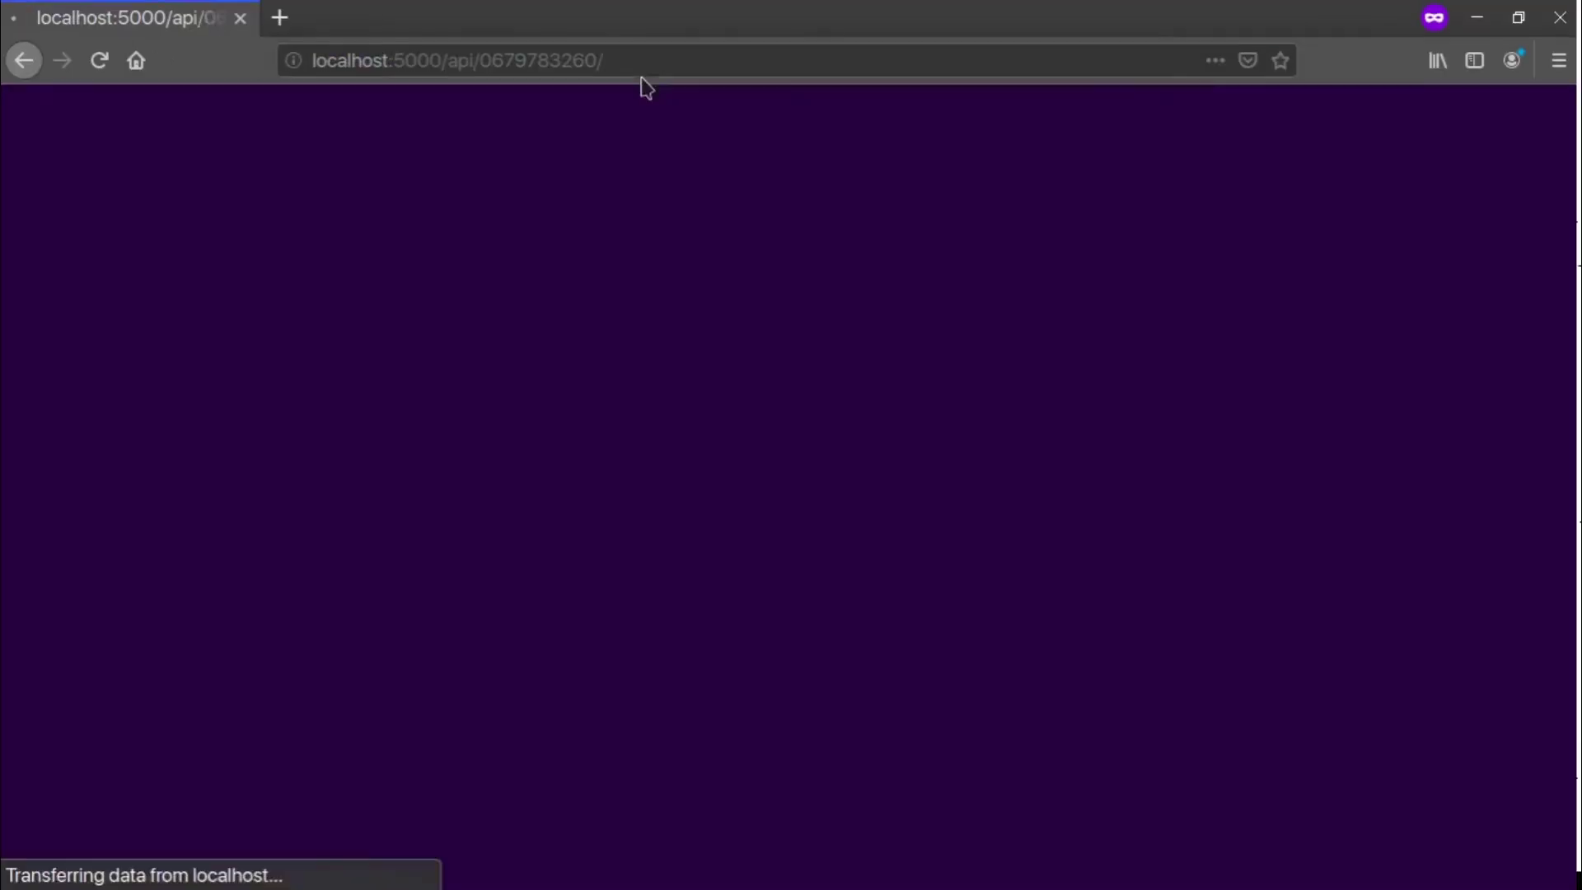
pyautogui.click(380, 67)
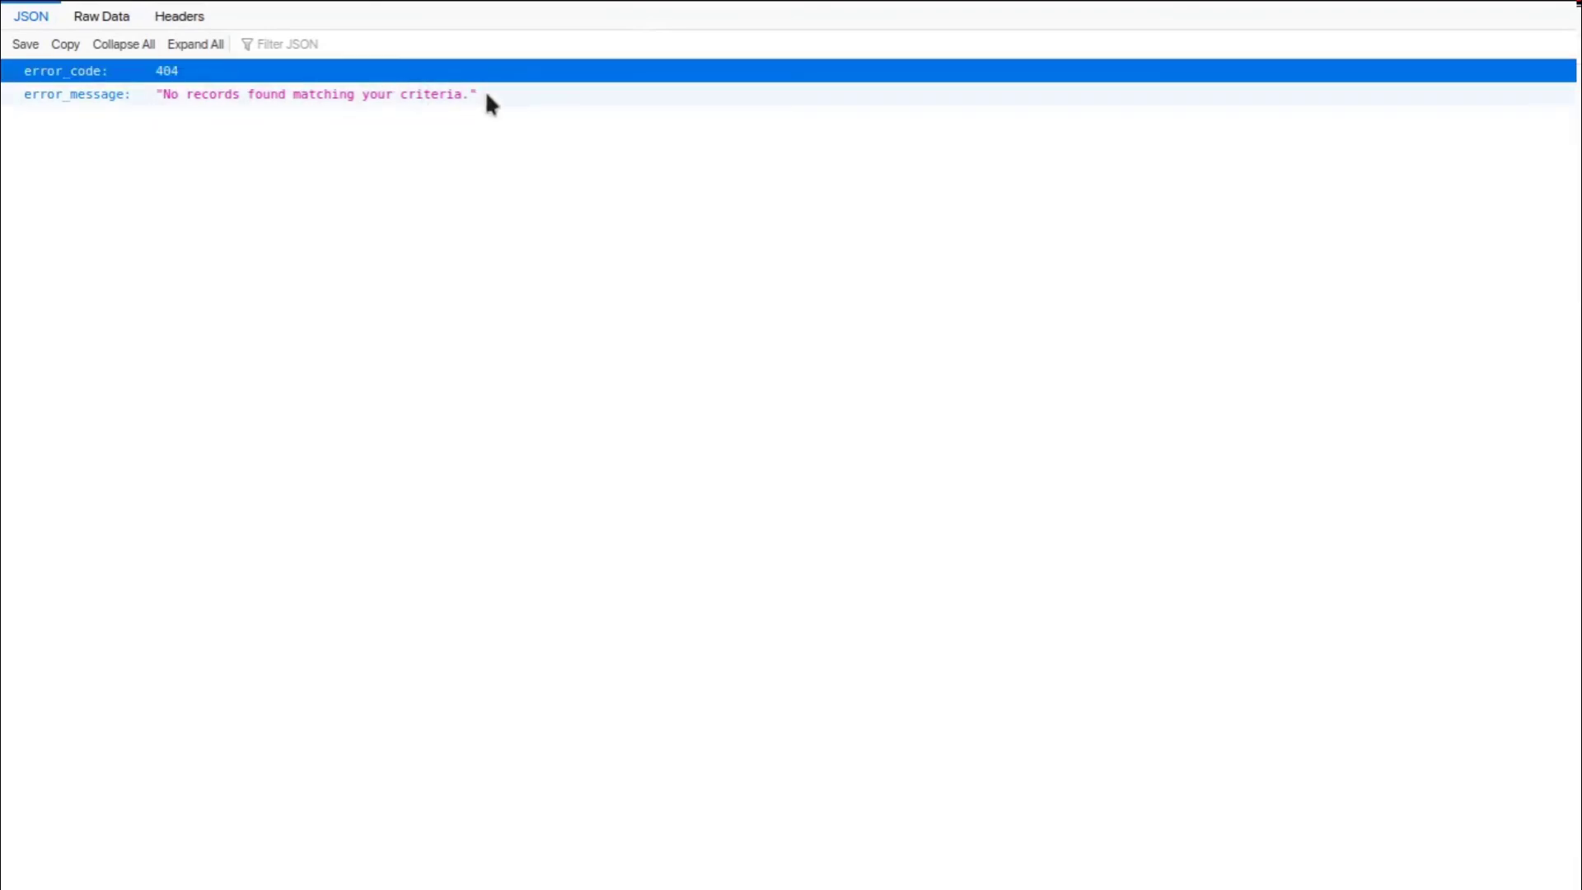
pyautogui.moveTo(494, 94); pyautogui.dragTo(163, 96)
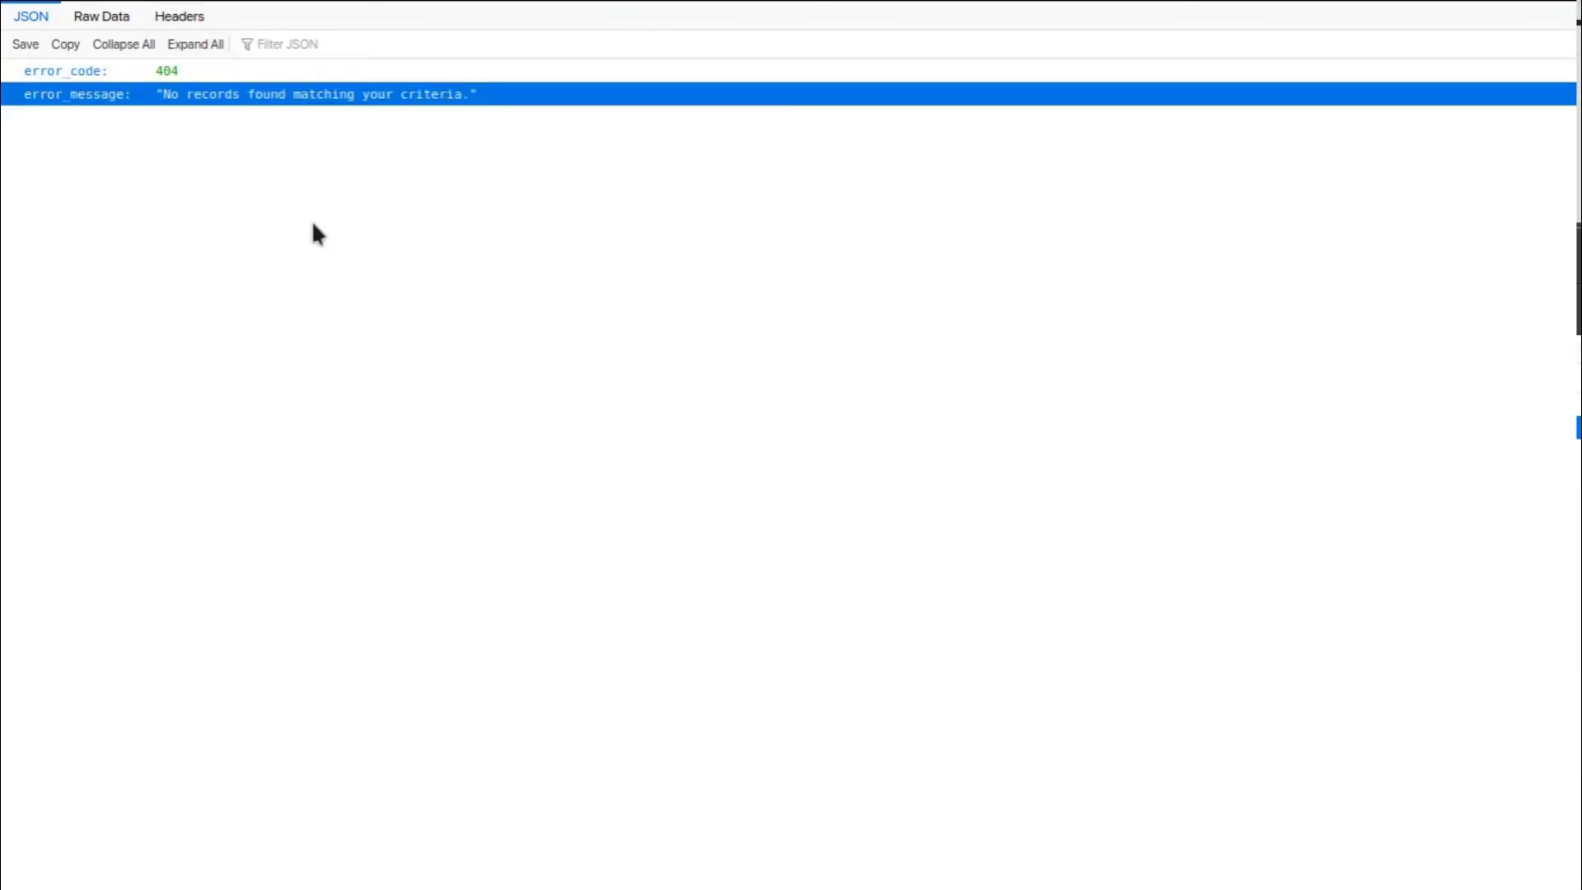
# Trim the address back to the localhost:5000/ site root
pyautogui.hotkey('ctrl', 'l')
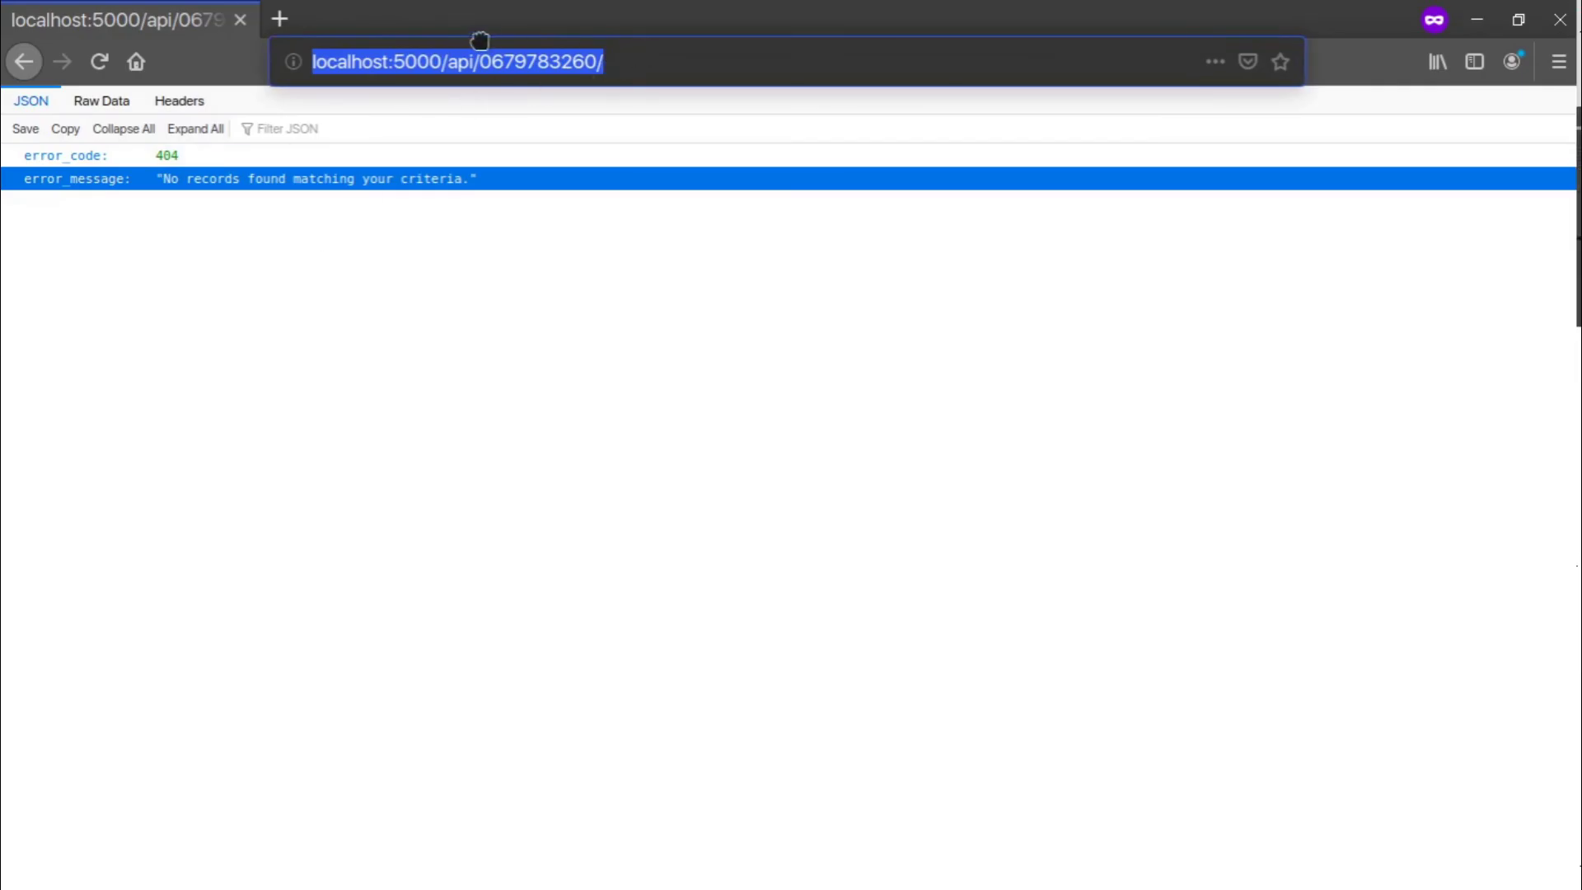
pyautogui.click(636, 53)
pyautogui.press('BackSpace')
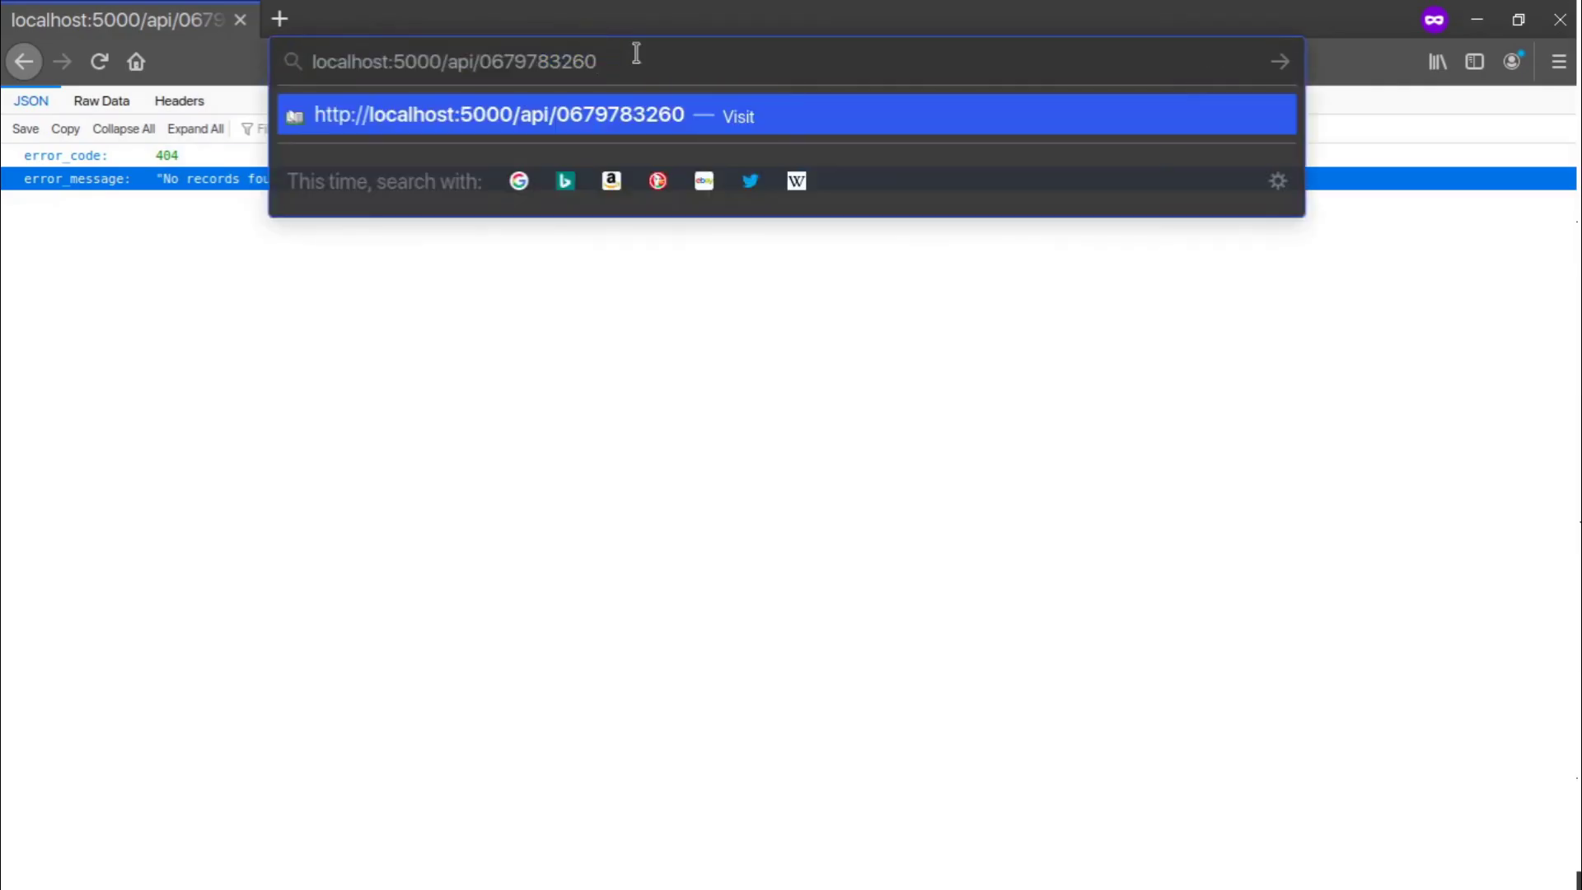
pyautogui.press('BackSpace')
pyautogui.press('BackSpace')
pyautogui.press('BackSpace')
pyautogui.press('BackSpace')
pyautogui.press('BackSpace')
pyautogui.press('BackSpace')
pyautogui.press('BackSpace')
pyautogui.press('BackSpace')
pyautogui.press('BackSpace')
pyautogui.press('BackSpace')
pyautogui.press('BackSpace')
pyautogui.press('BackSpace')
pyautogui.press('BackSpace')
pyautogui.press('BackSpace')
# Load the home page, log out from the user menu, then cancel out of the Log in page
pyautogui.press('Return')
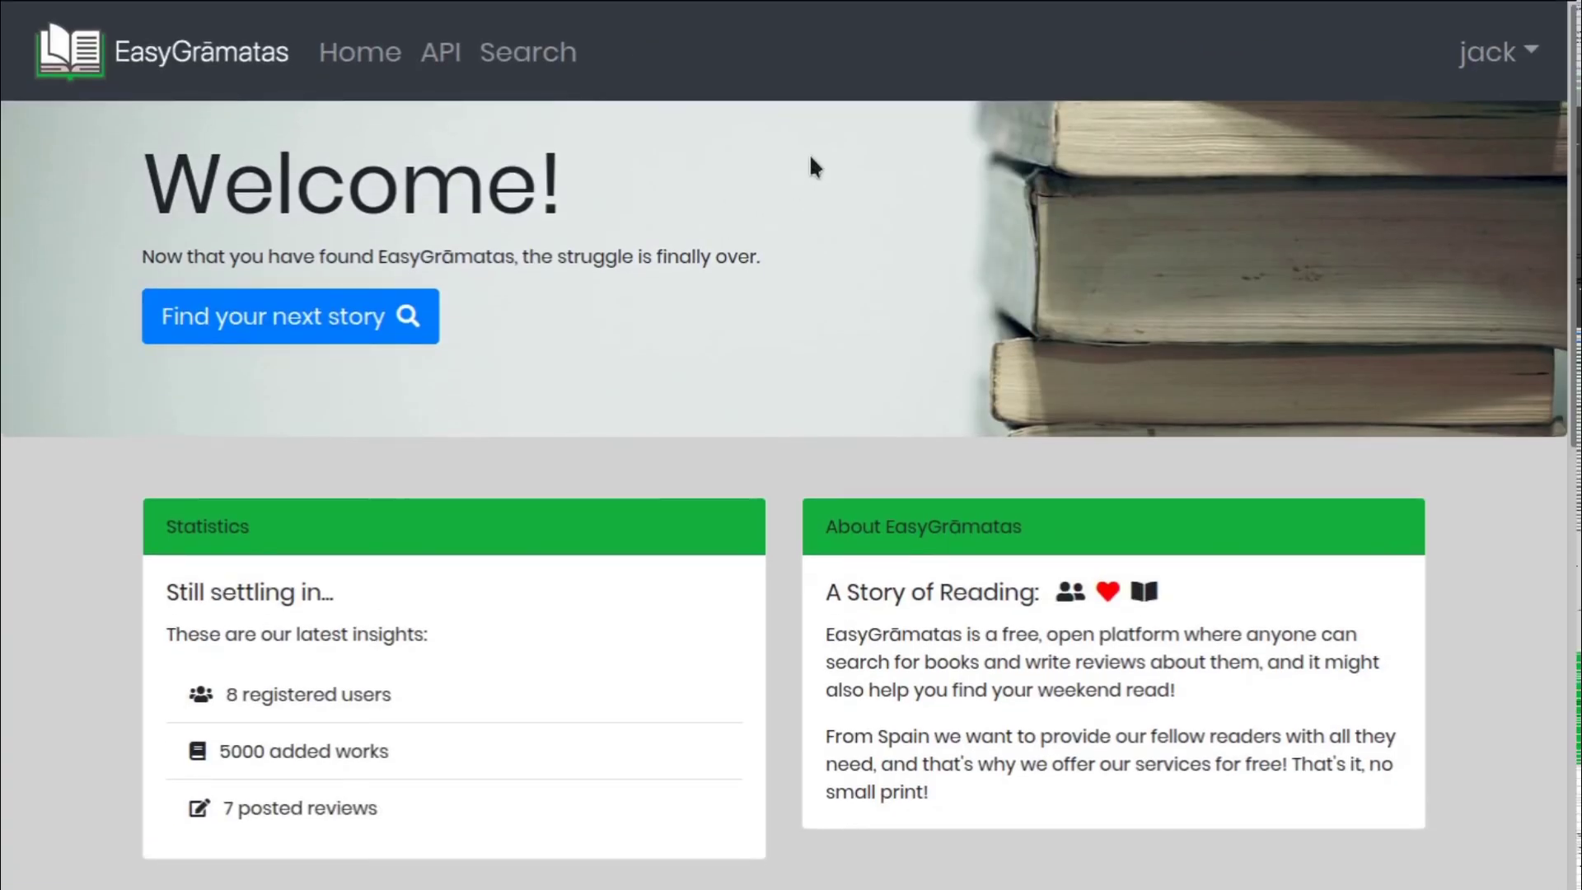
pyautogui.click(1479, 78)
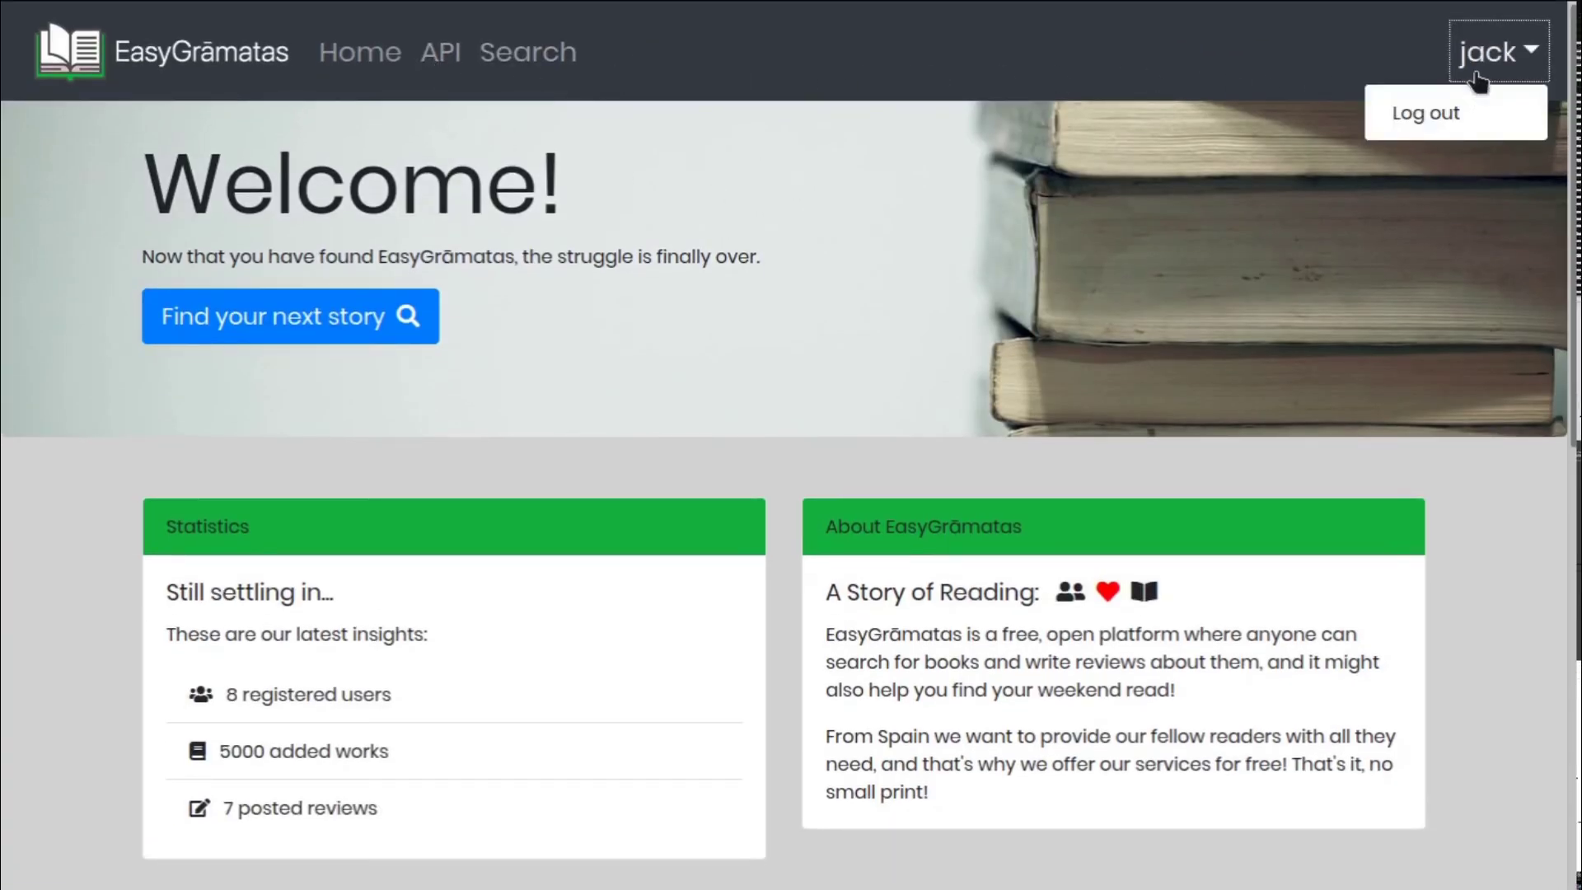
pyautogui.click(1425, 112)
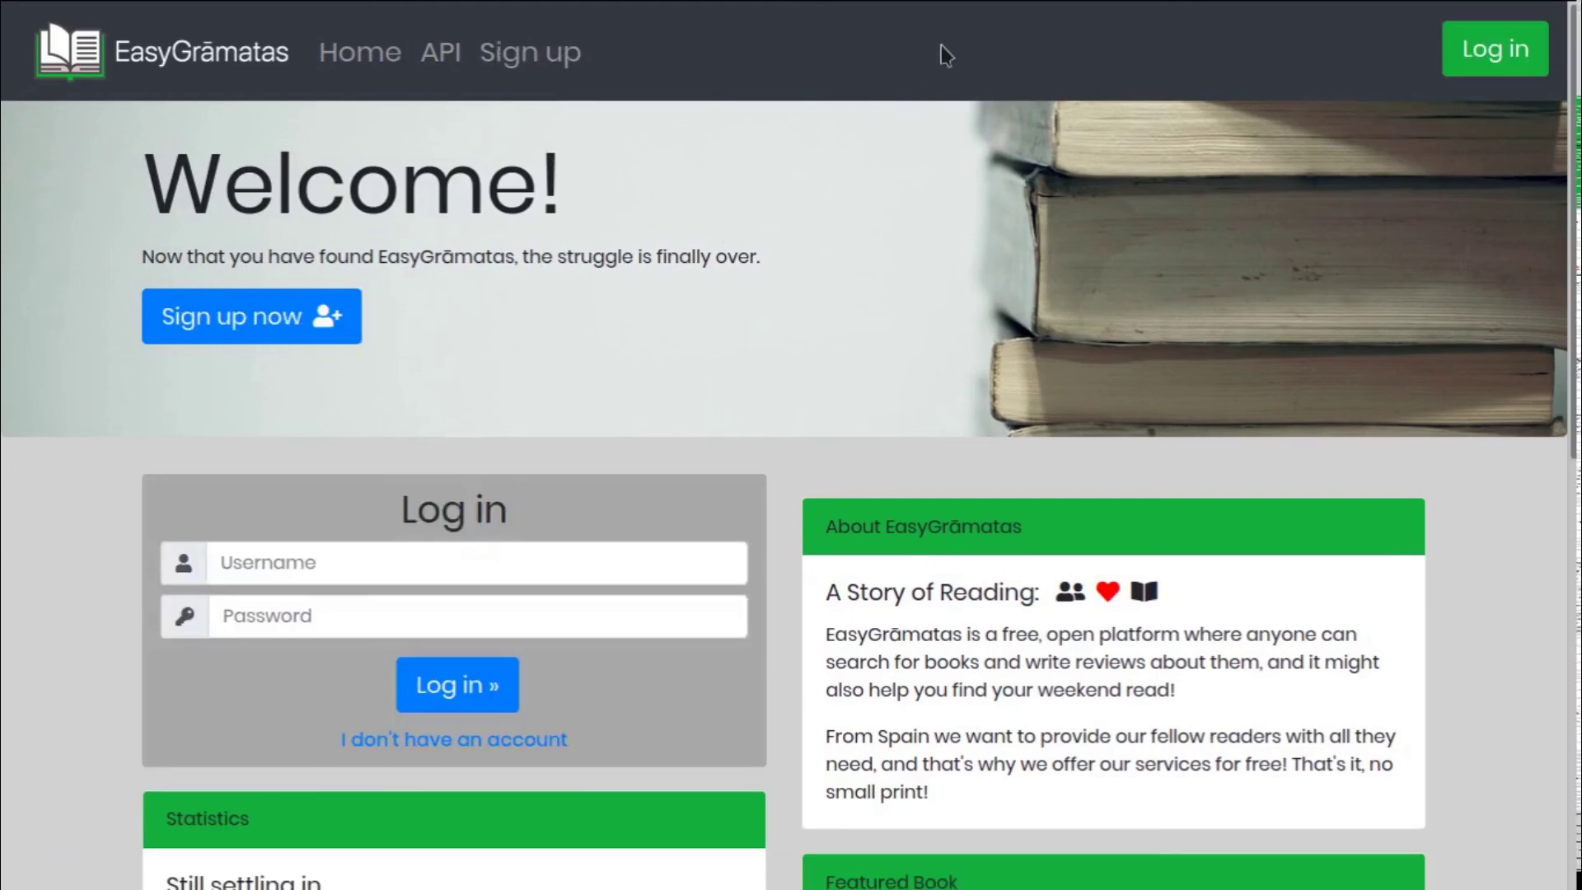
pyautogui.click(1489, 60)
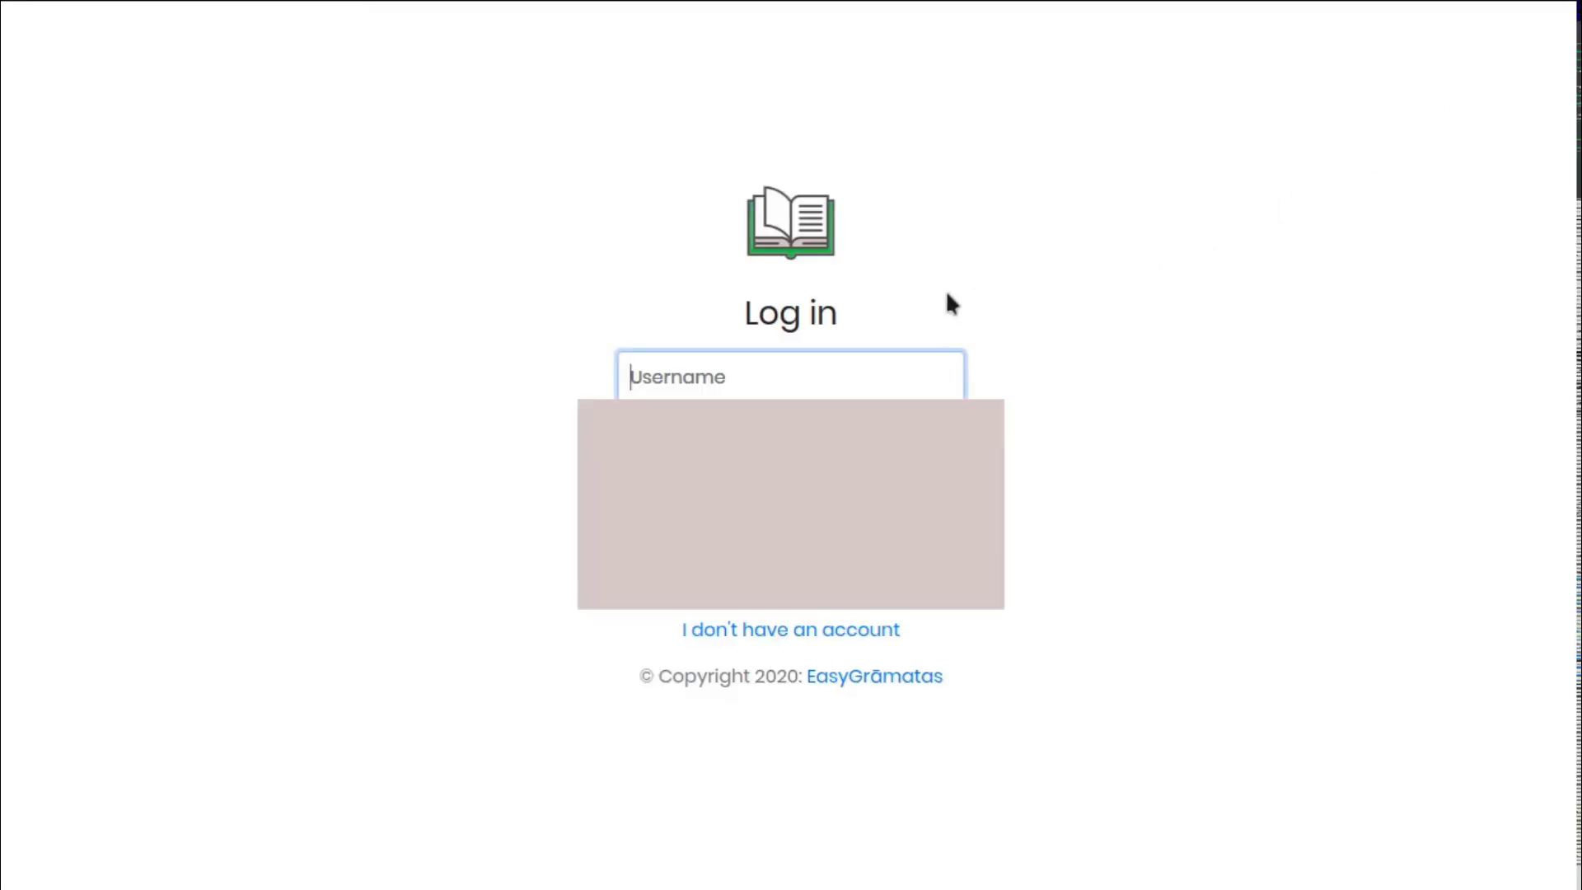
pyautogui.click(1092, 354)
pyautogui.click(859, 570)
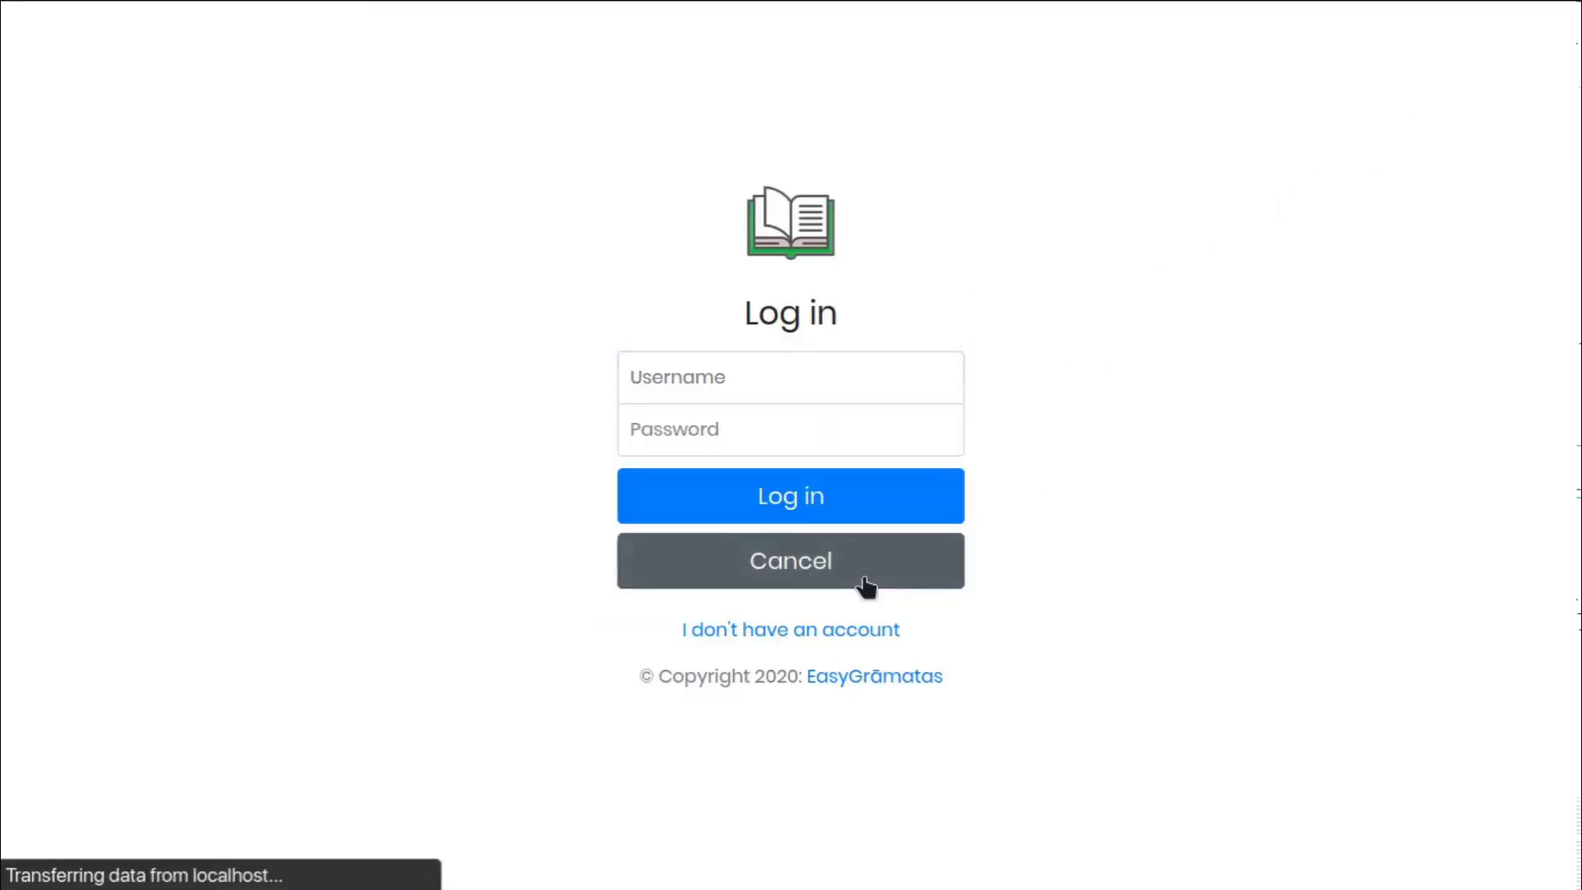